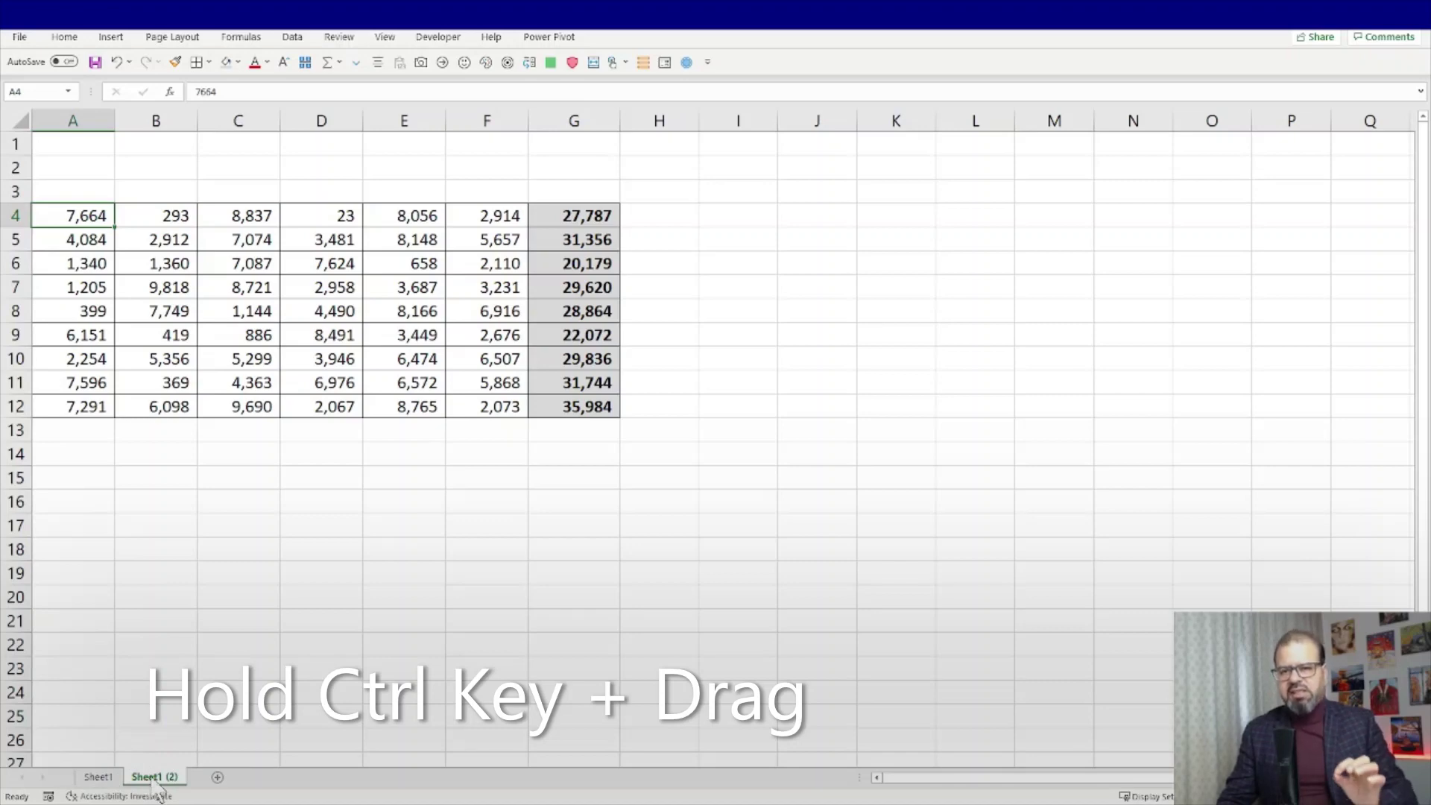
# Step: Duplicate Sheet1 within the workbook, placing the copy directly after the original
pyautogui.click(103, 779)
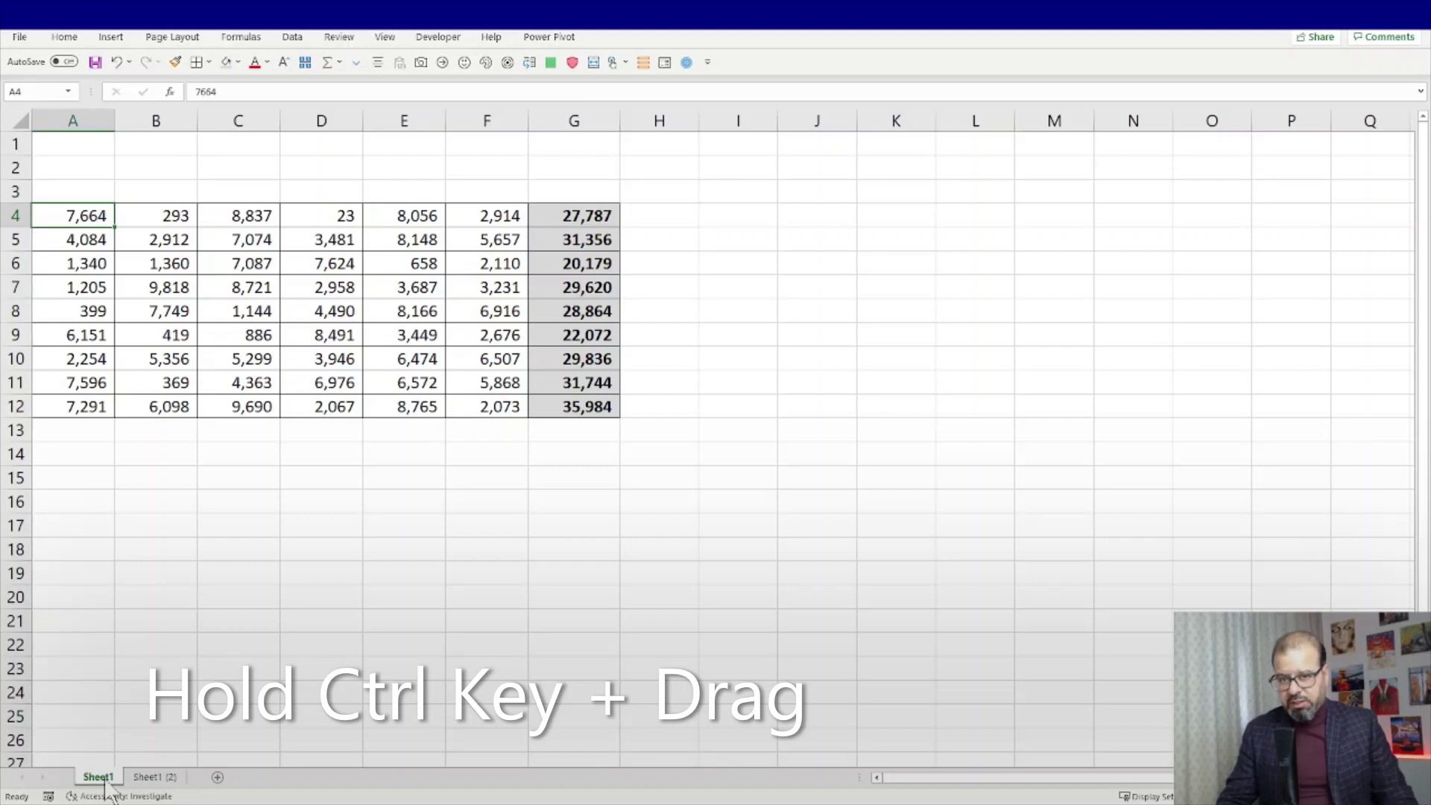
pyautogui.moveTo(105, 783); pyautogui.dragTo(164, 780)
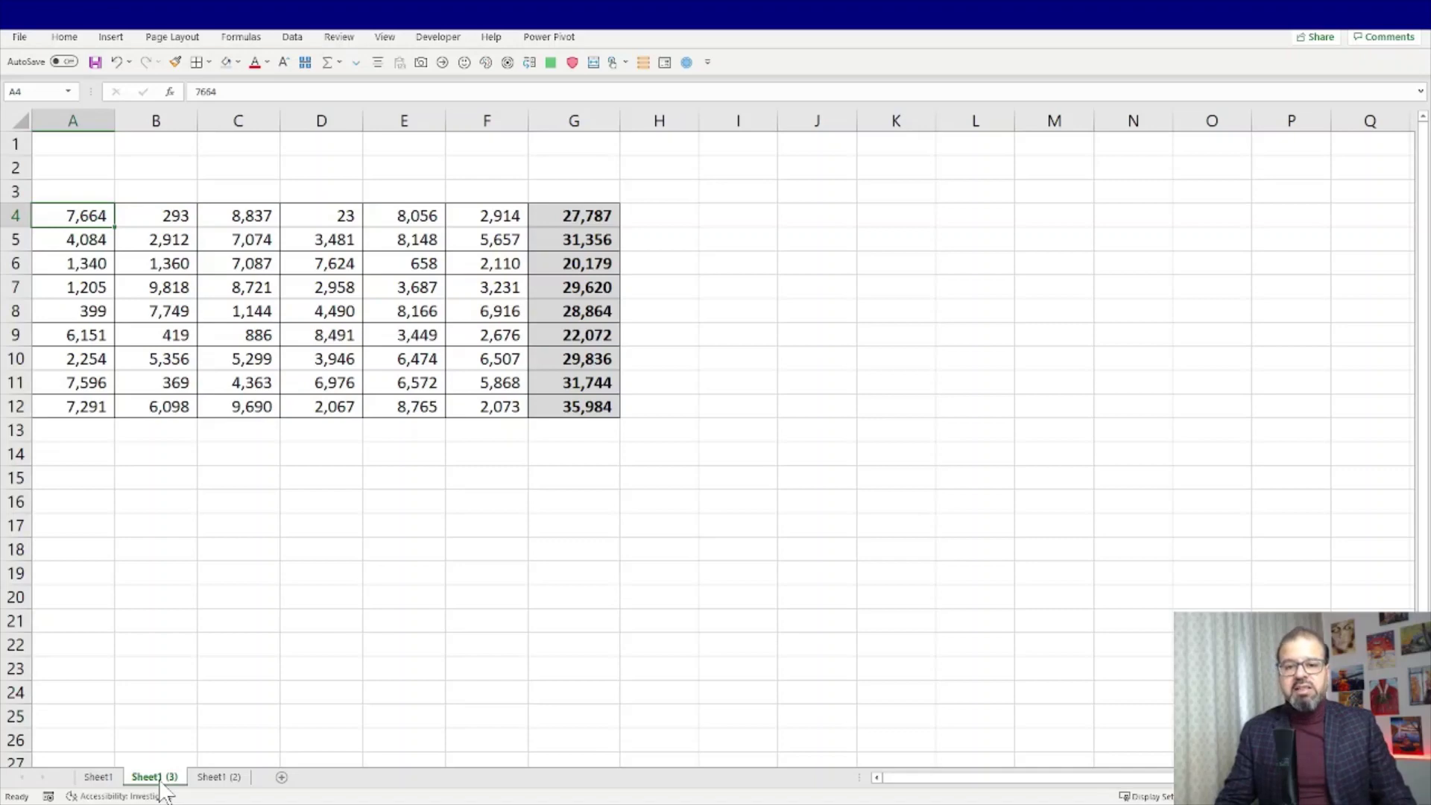
# Step: Convert the SUM formula in G12 on Sheet1 (3) to its static value
pyautogui.click(608, 409)
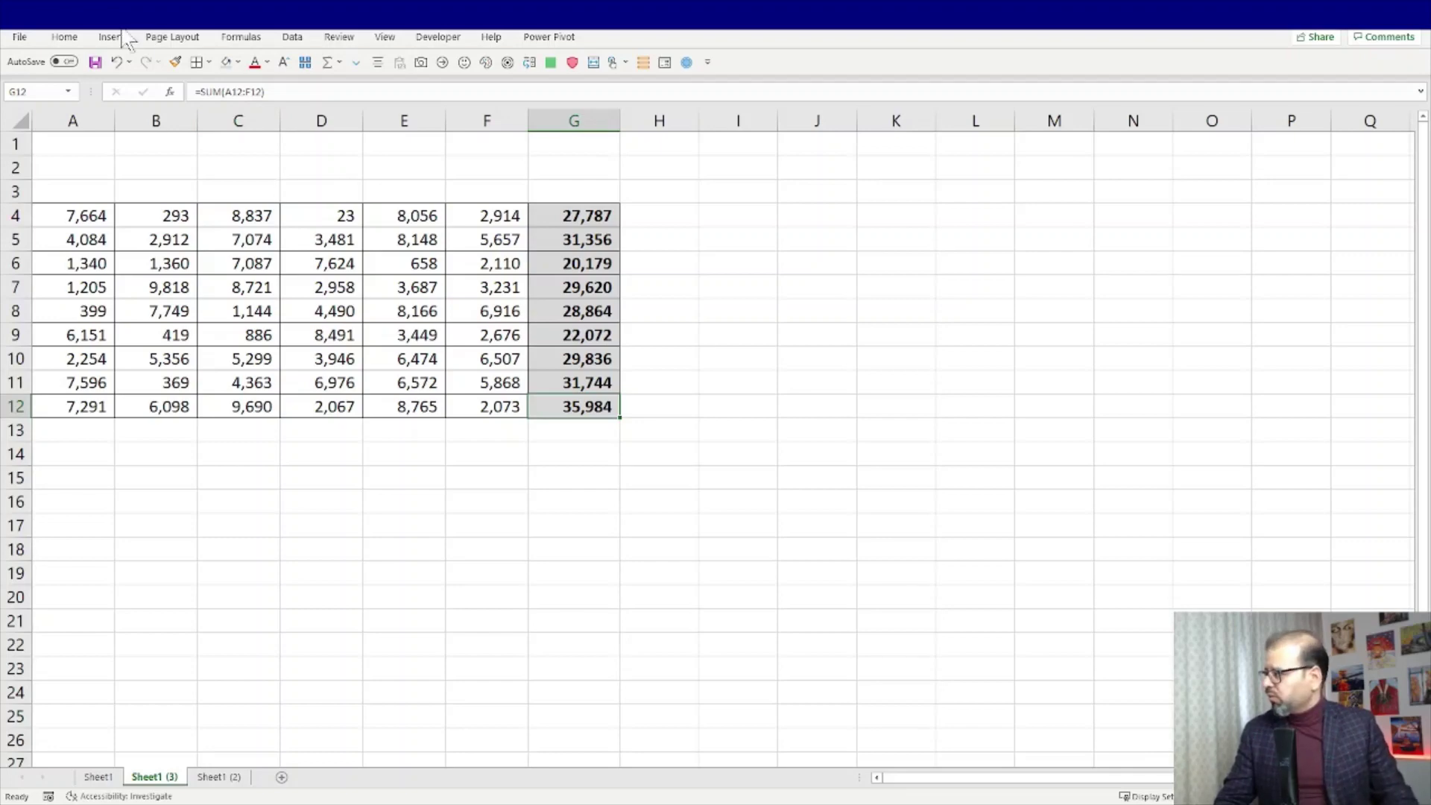
pyautogui.click(64, 37)
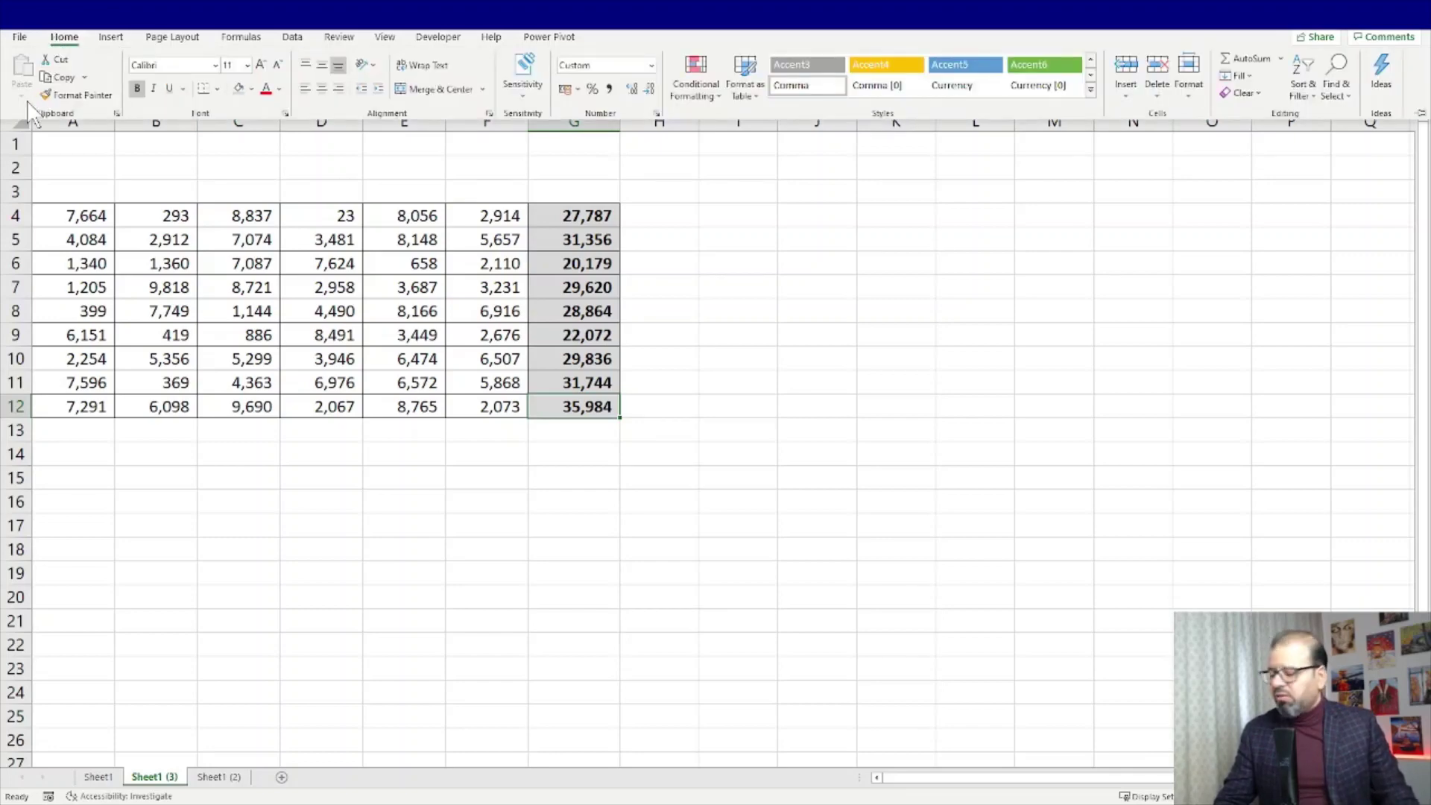
pyautogui.click(624, 391)
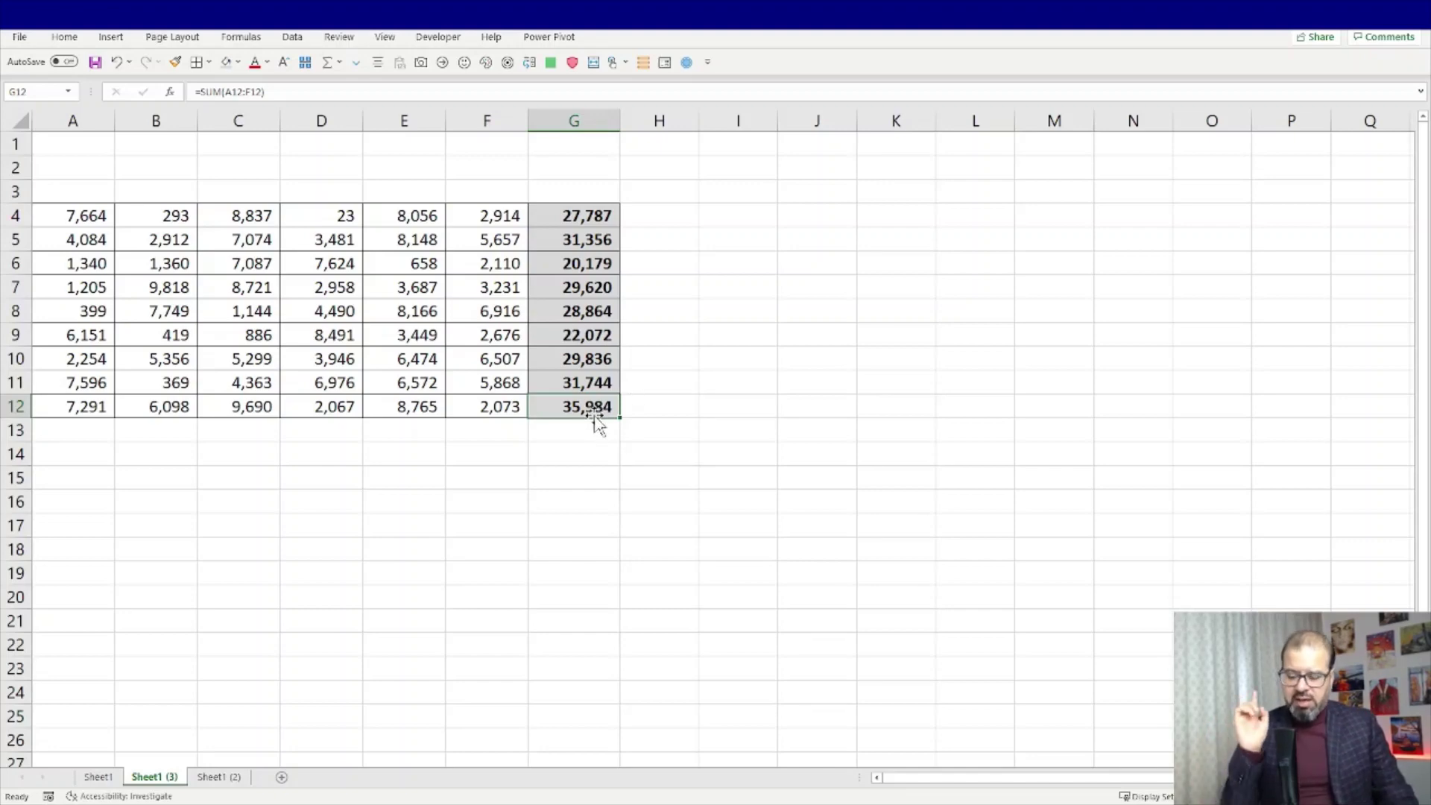
pyautogui.press('F2')
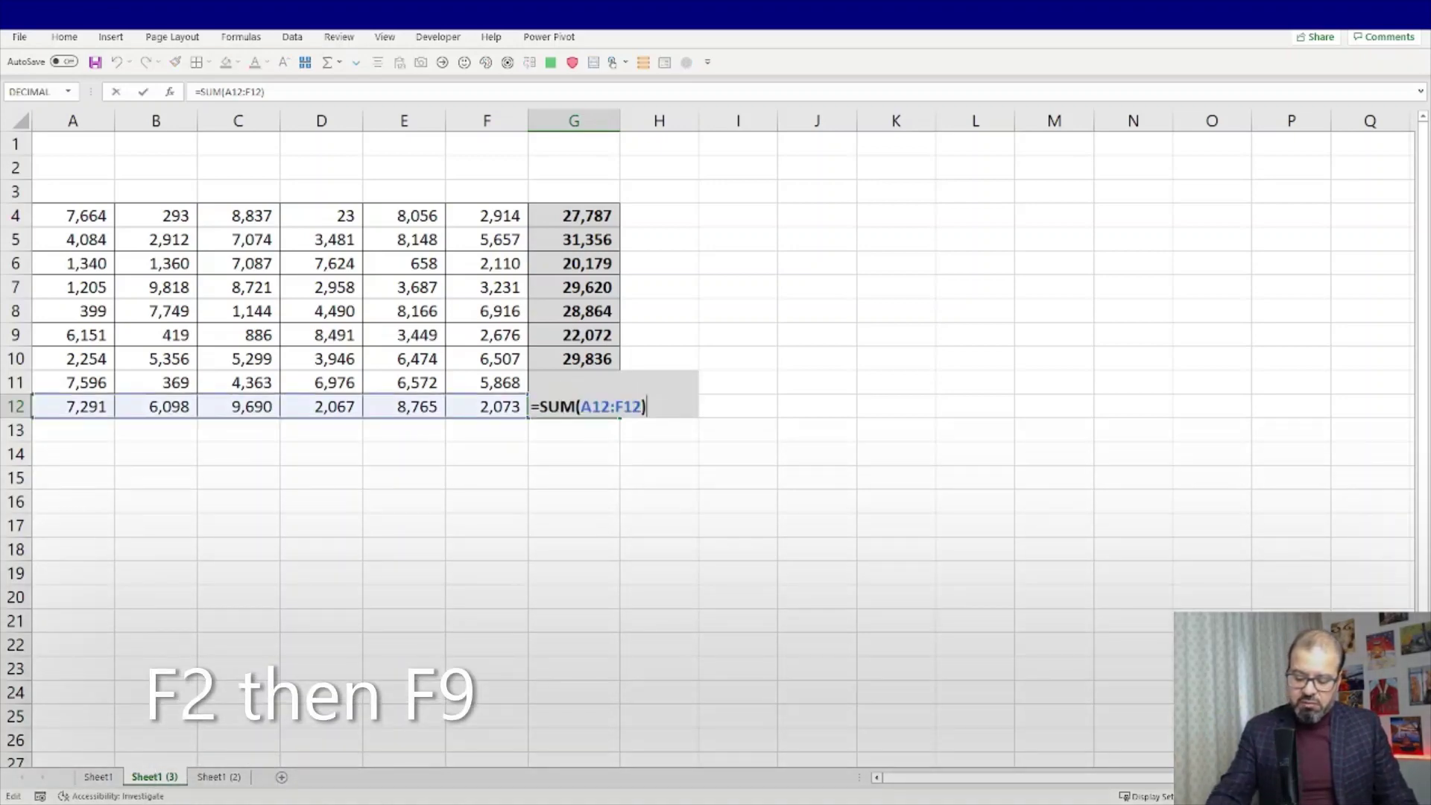
pyautogui.press('F9')
pyautogui.click(556, 450)
pyautogui.click(575, 415)
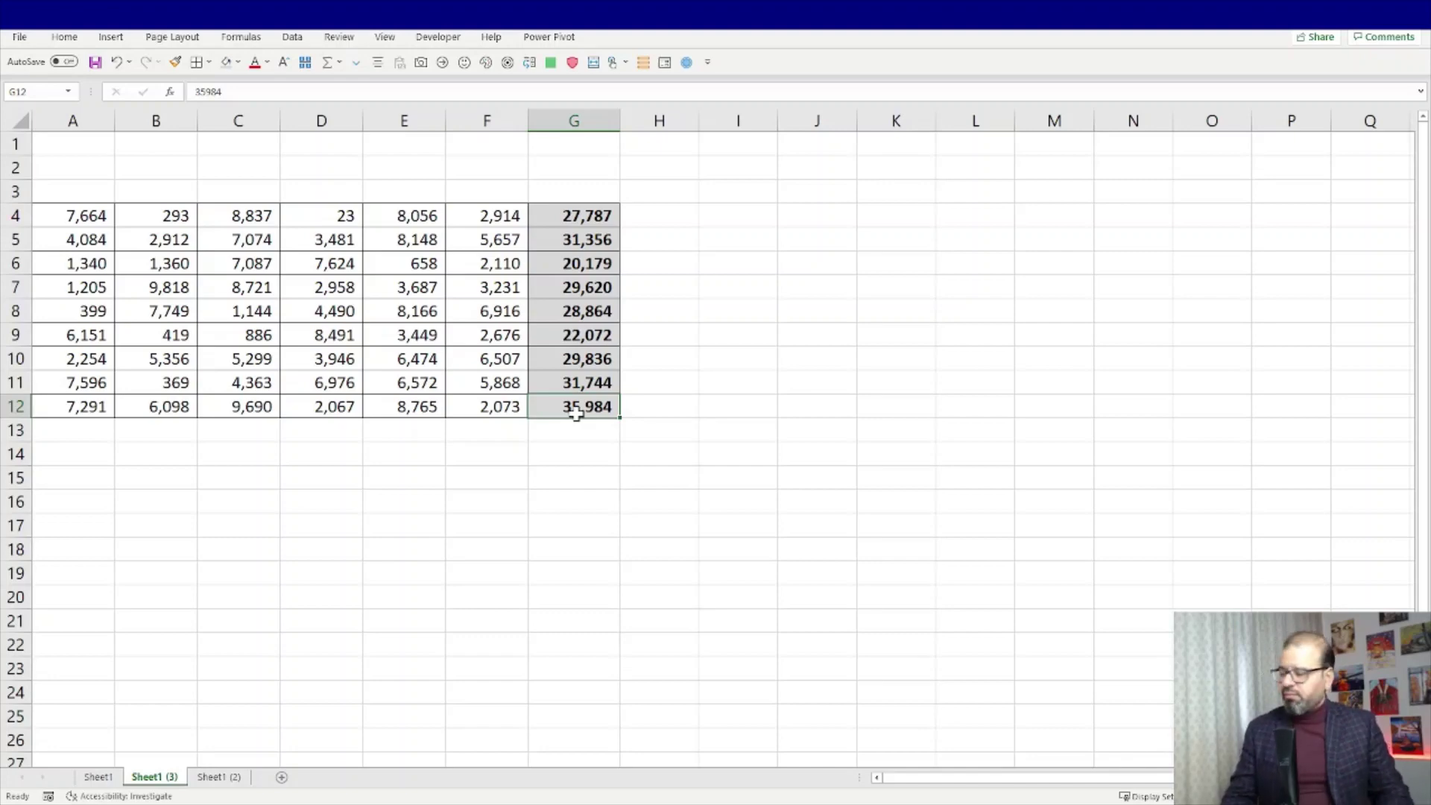
# Step: Copy the totals in G4:G11 and paste them over themselves as values only
pyautogui.moveTo(599, 223); pyautogui.dragTo(587, 381)
pyautogui.click(605, 289)
pyautogui.click(600, 336)
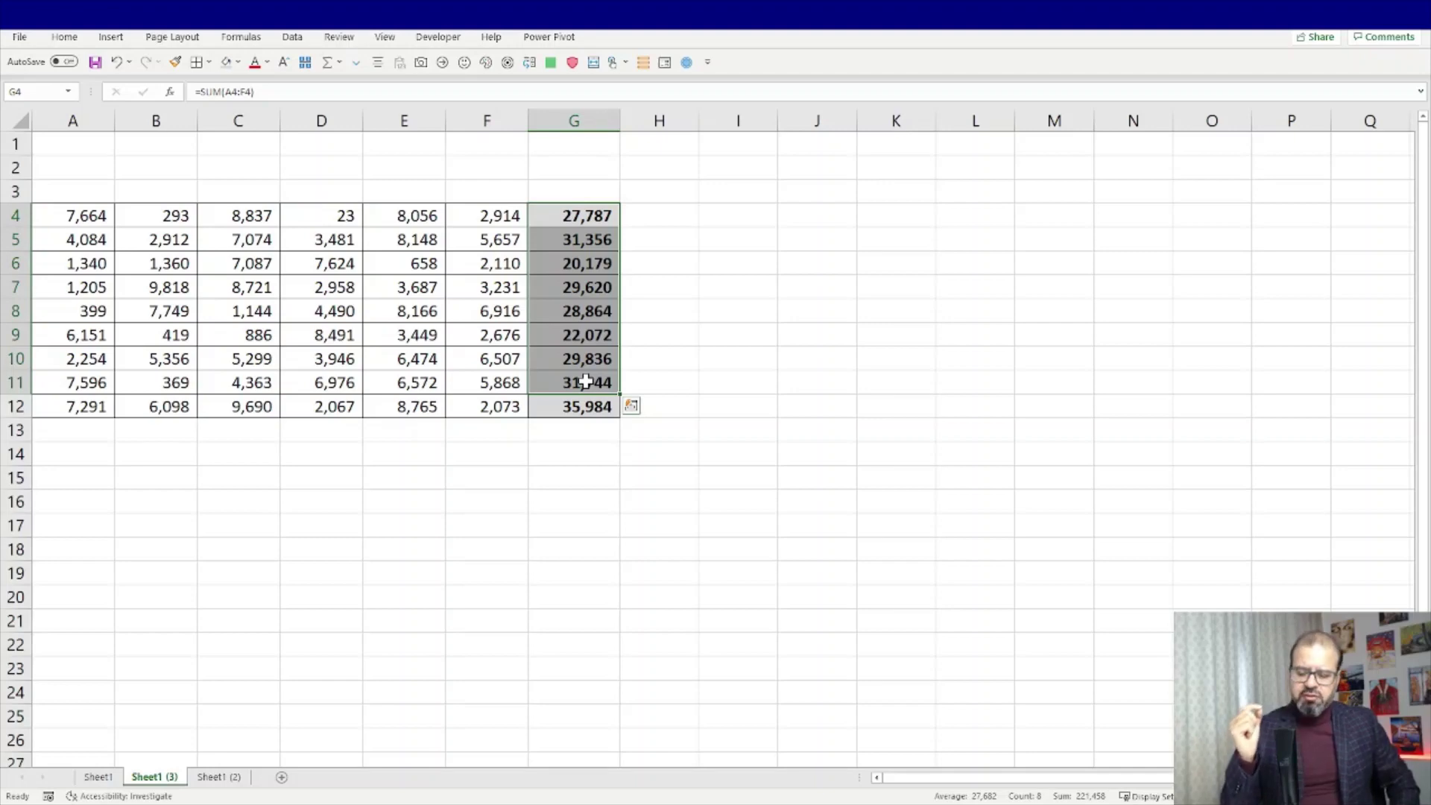
pyautogui.hotkey('ctrl', 'c')
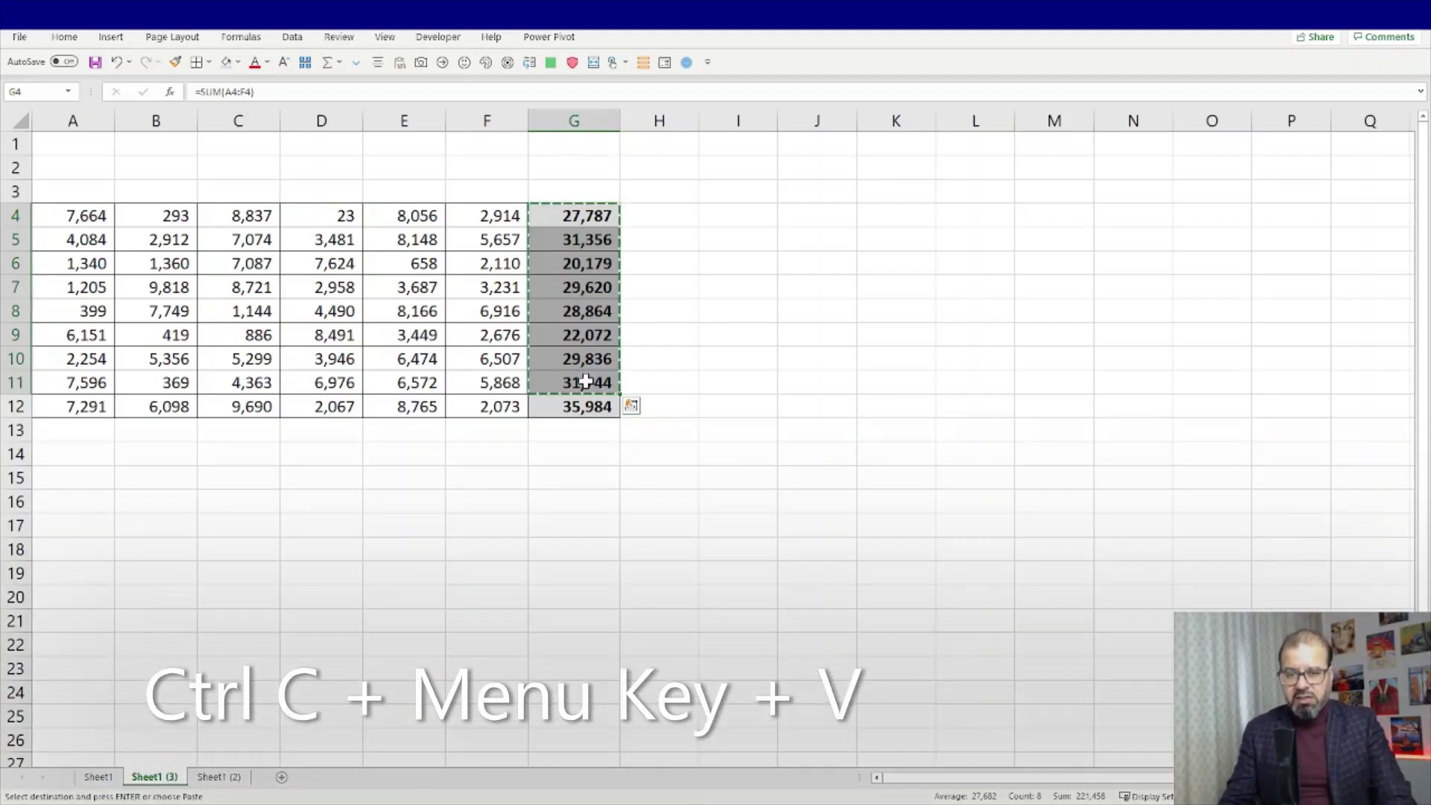
pyautogui.press('Menu')
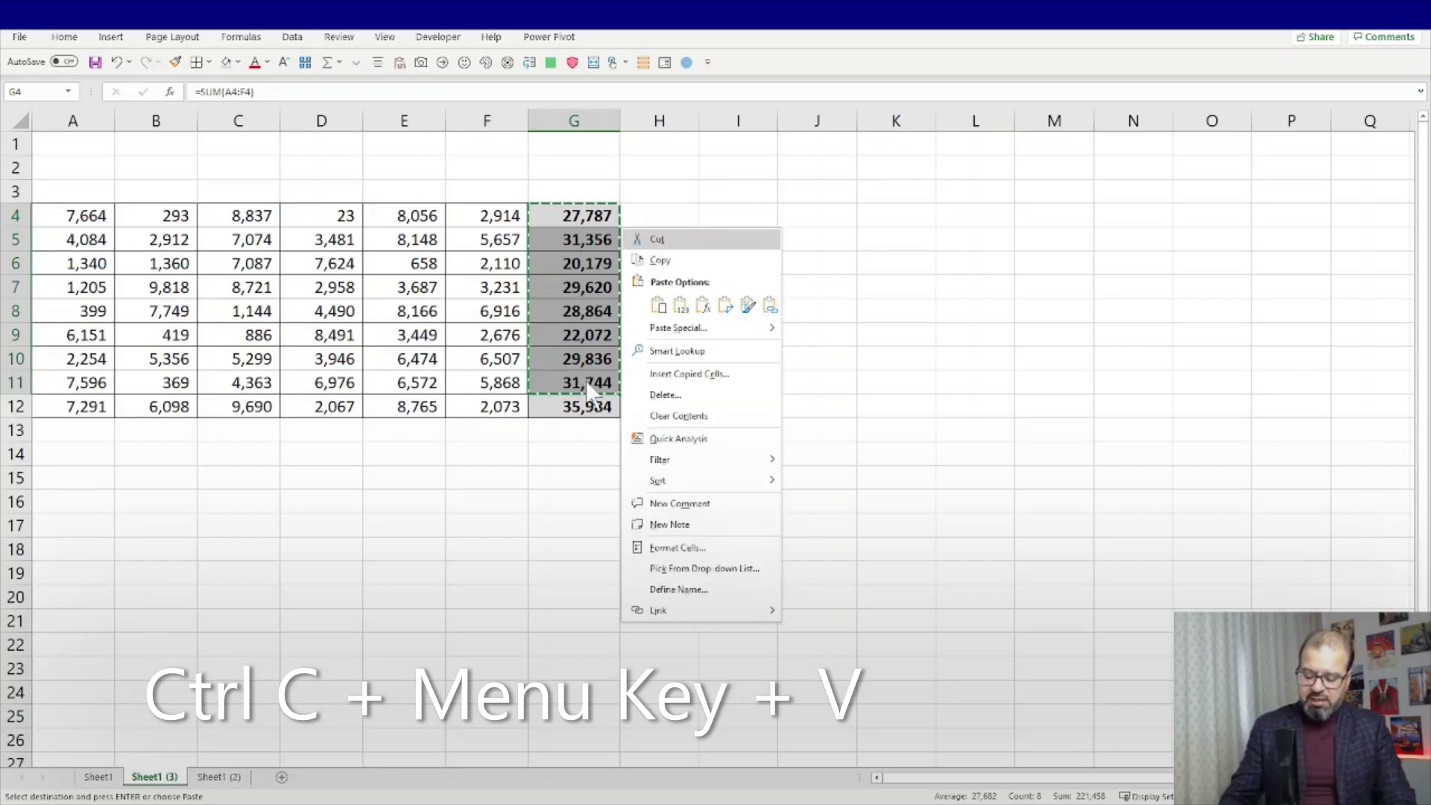
pyautogui.press('v')
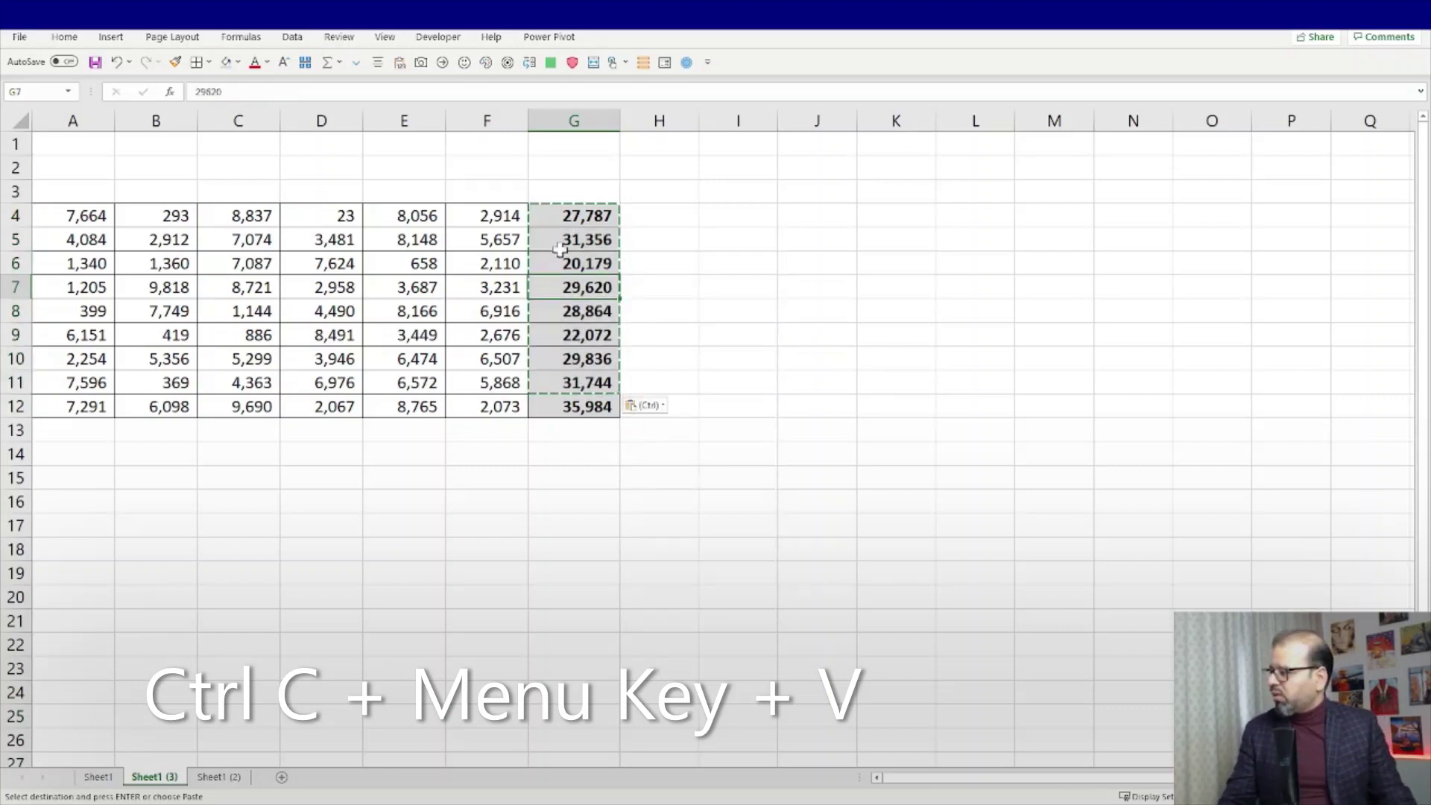
# Step: Examine the on-screen keyboard beside the totals column, close it, and cancel the pending copy of G4:G11
pyautogui.click(581, 216)
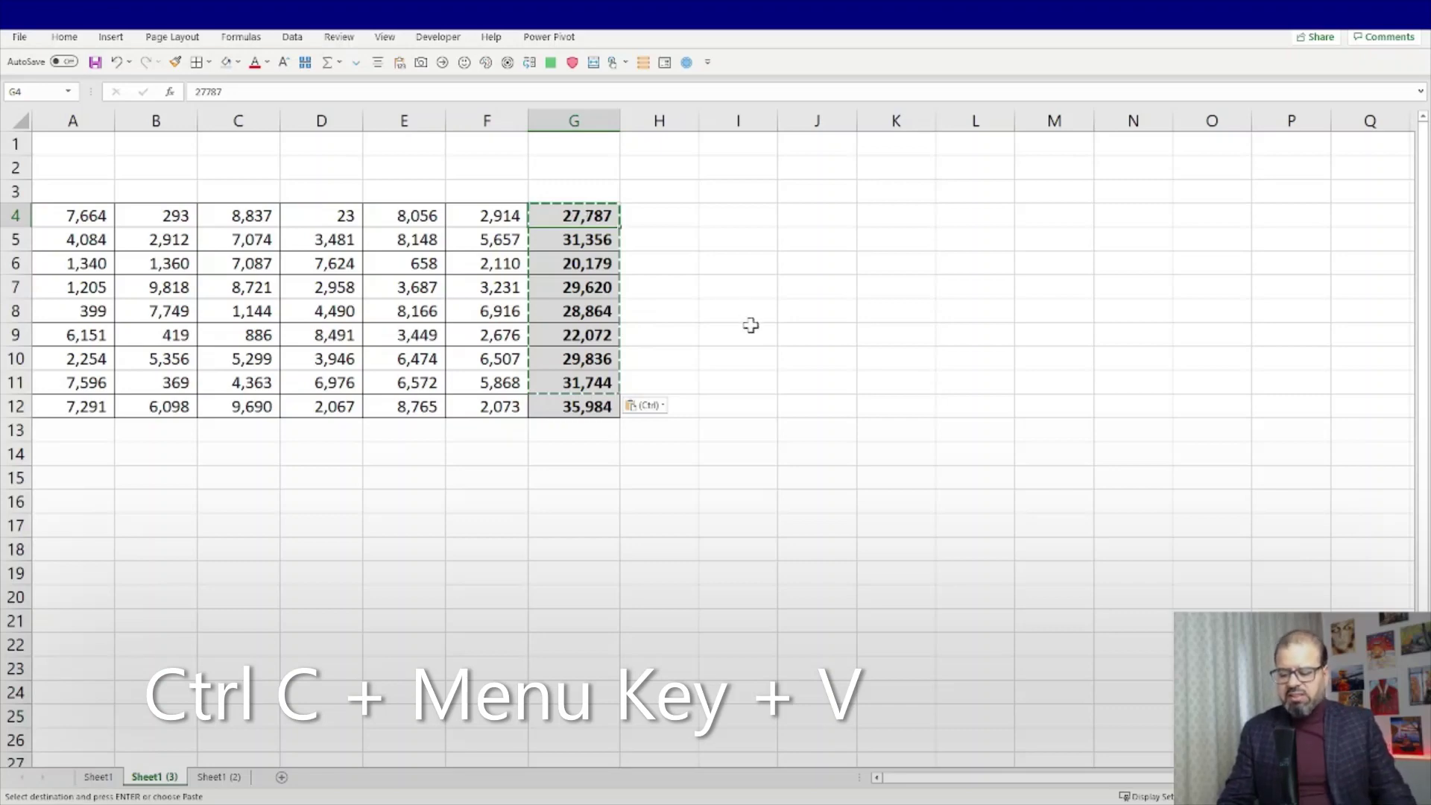
pyautogui.press('Menu')
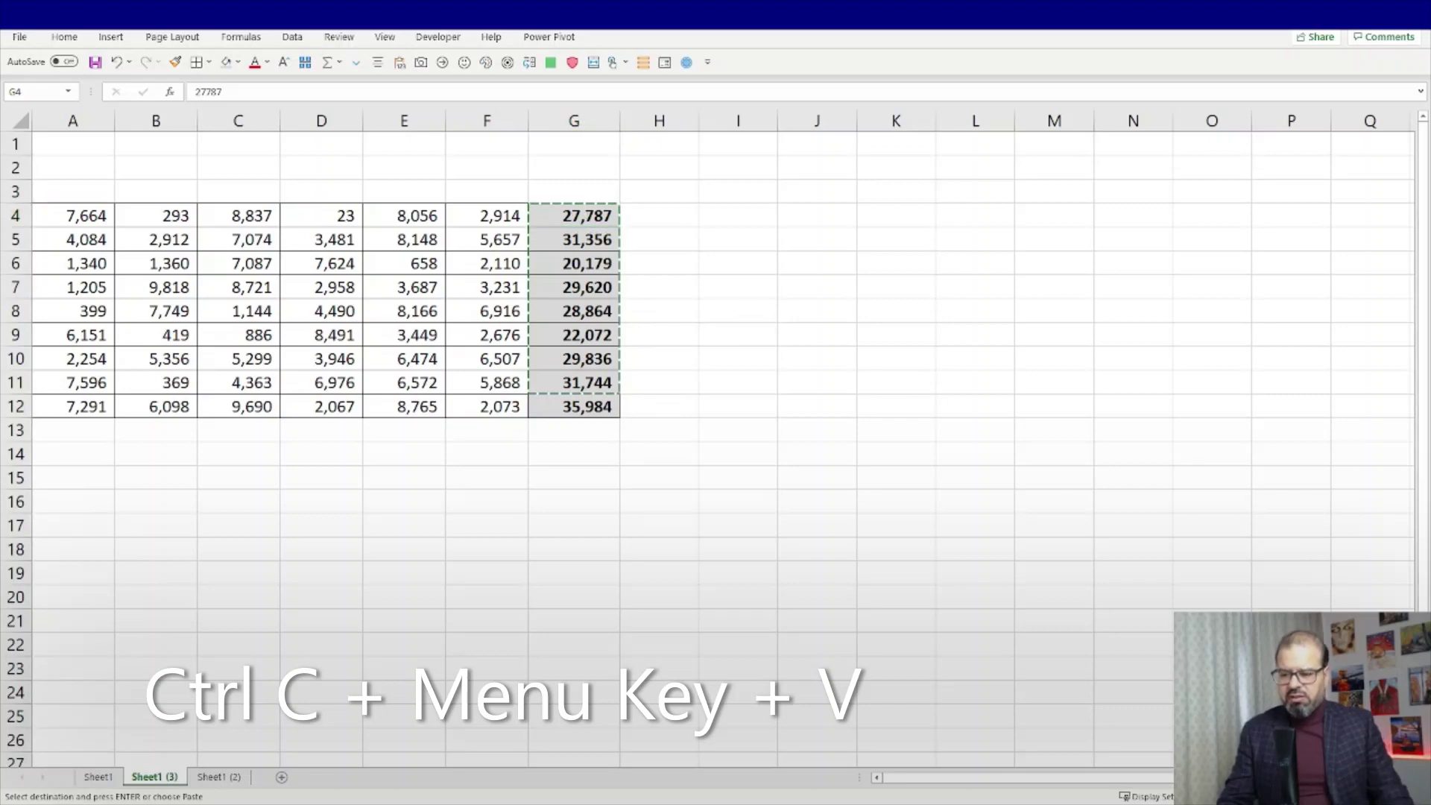
pyautogui.moveTo(1430, 409); pyautogui.dragTo(733, 83)
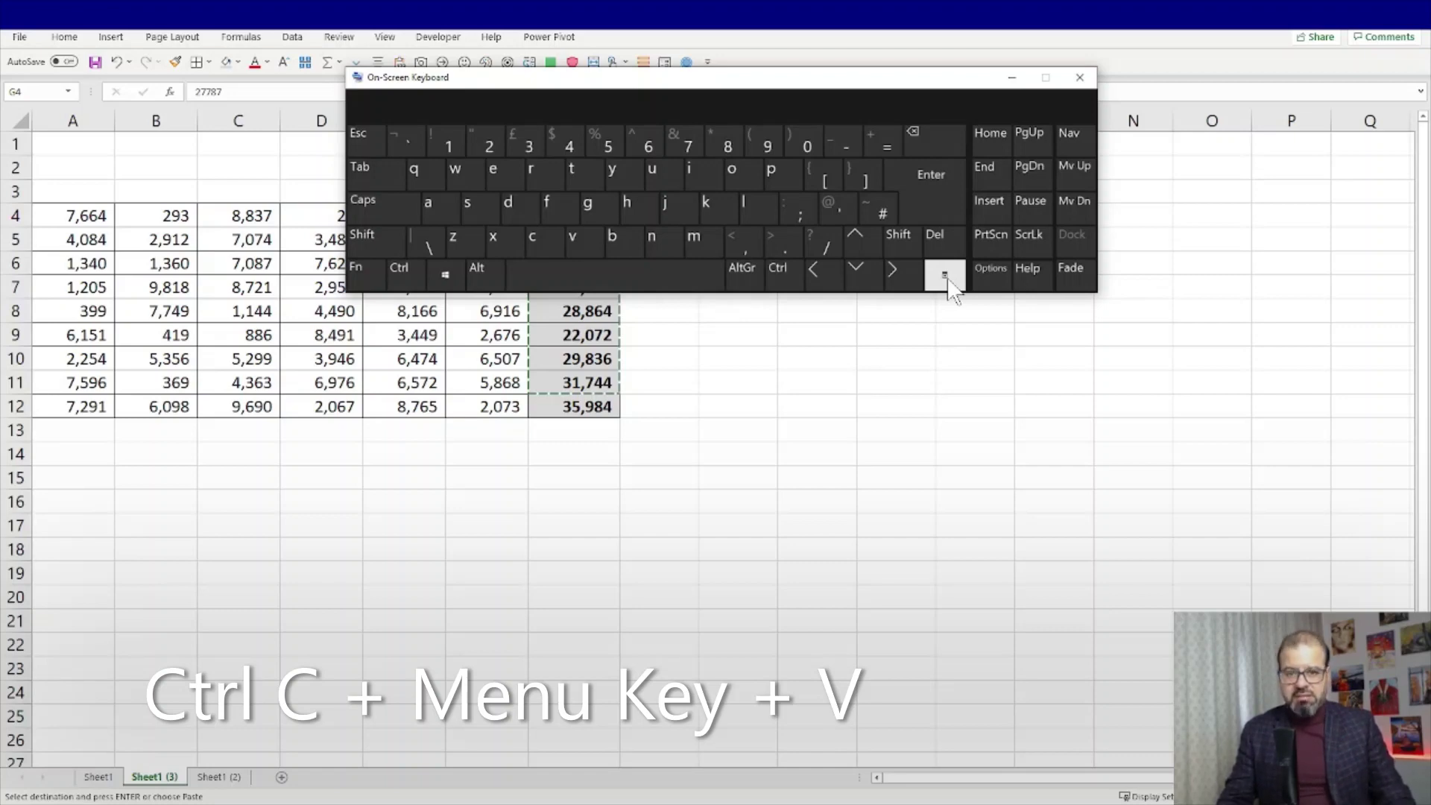
pyautogui.moveTo(957, 82); pyautogui.dragTo(1258, 149)
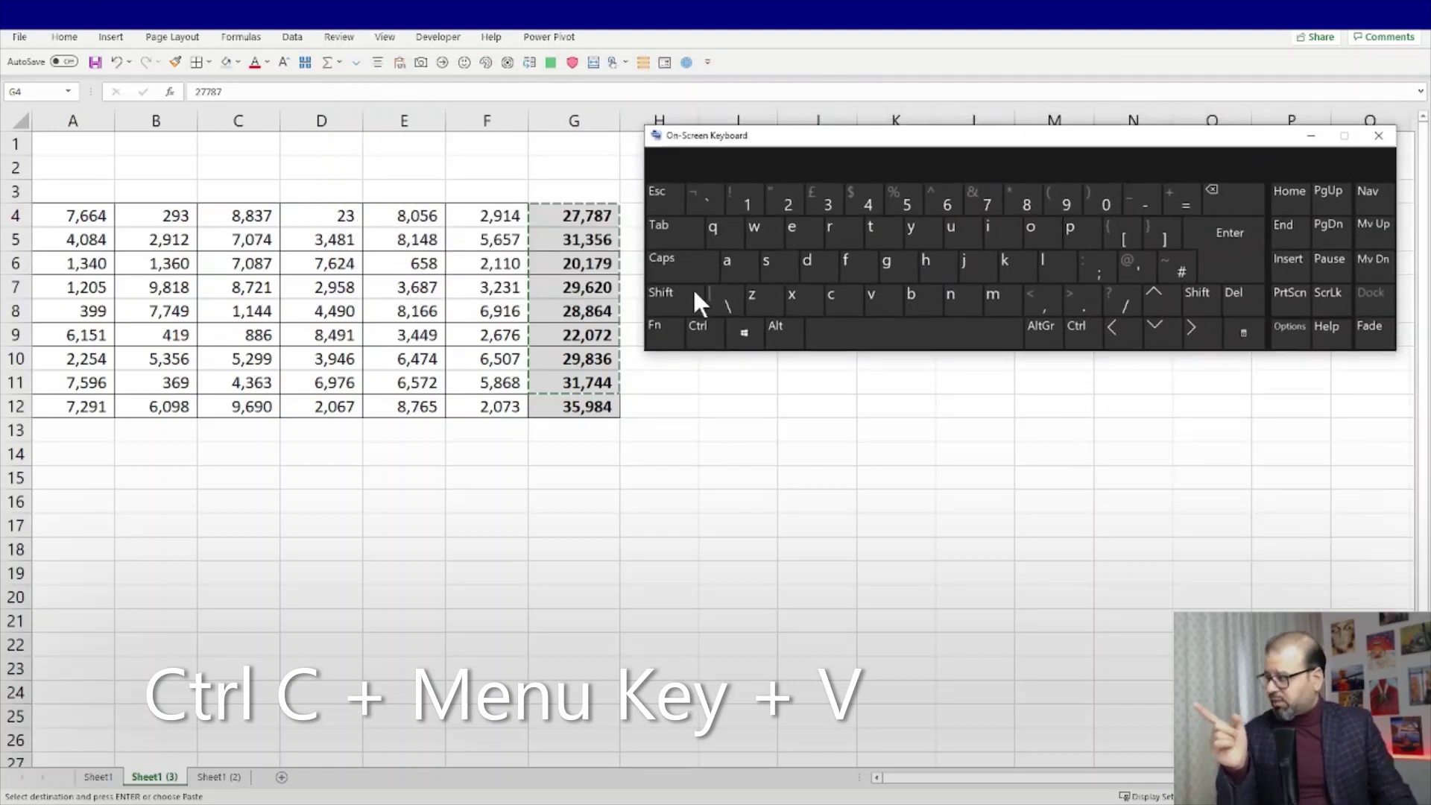
pyautogui.click(543, 218)
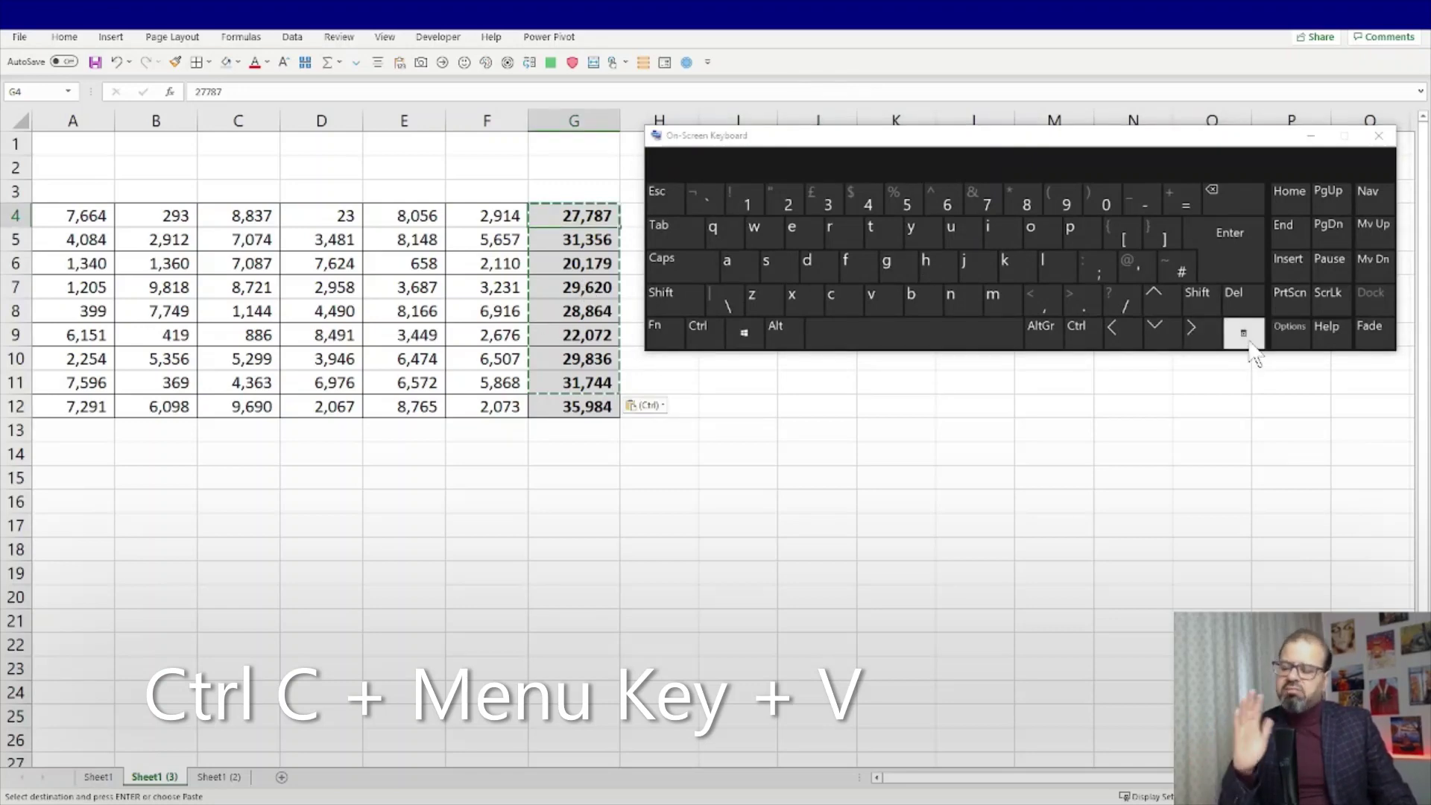
pyautogui.click(1377, 136)
pyautogui.click(894, 380)
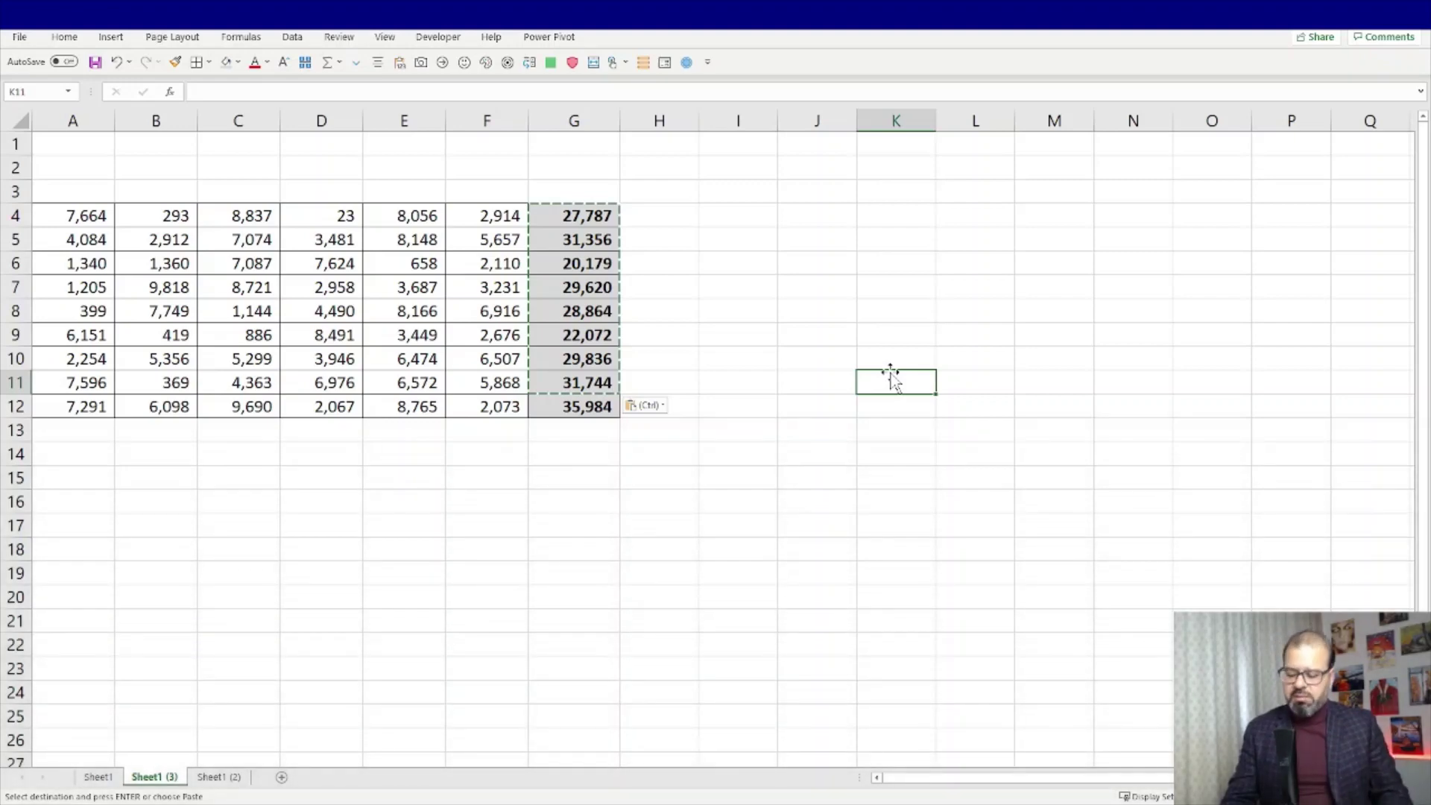
pyautogui.press('Escape')
pyautogui.click(575, 317)
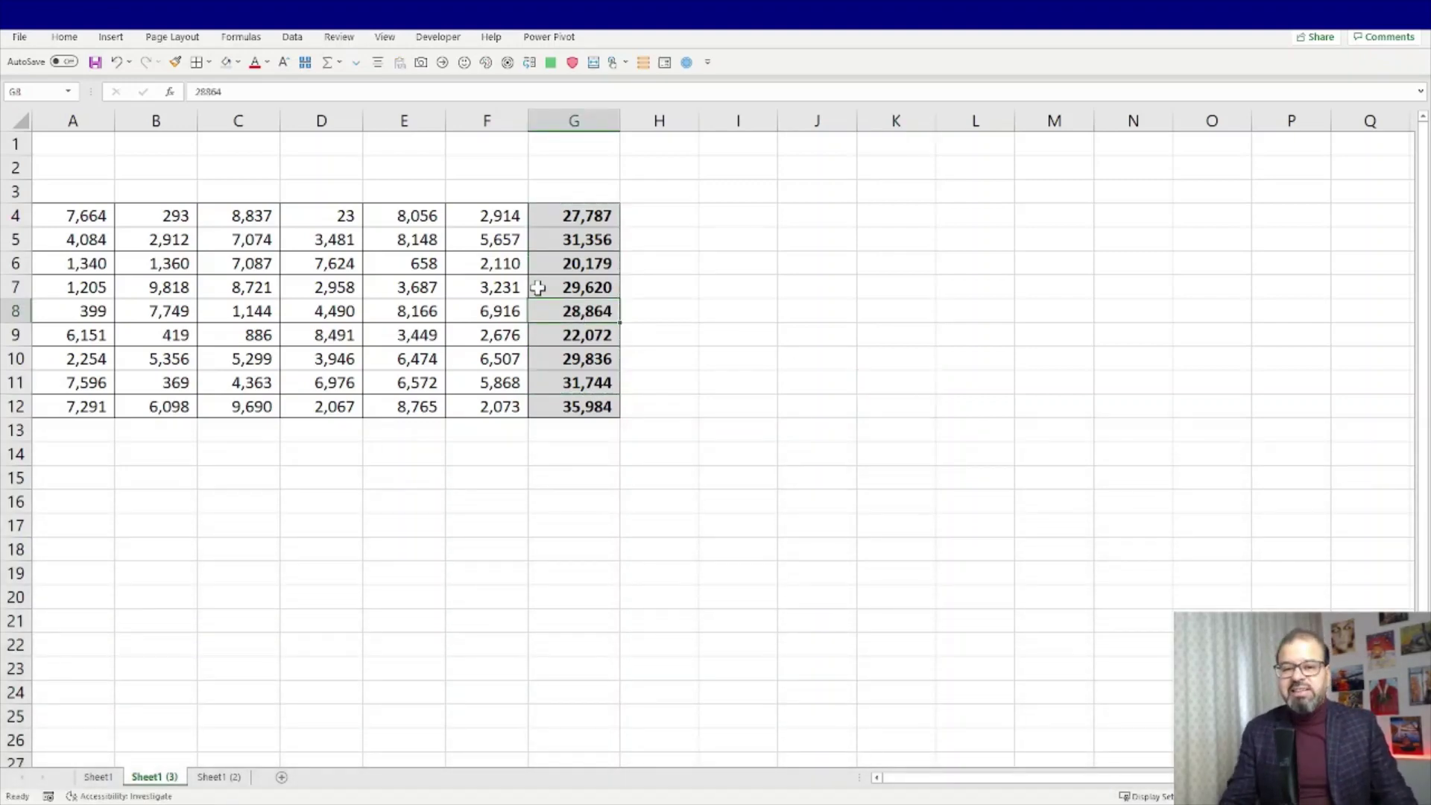
# Step: Delete only the contents of A4:G12 on Sheet1 (3), and undo the deletion
pyautogui.moveTo(49, 215); pyautogui.dragTo(607, 407)
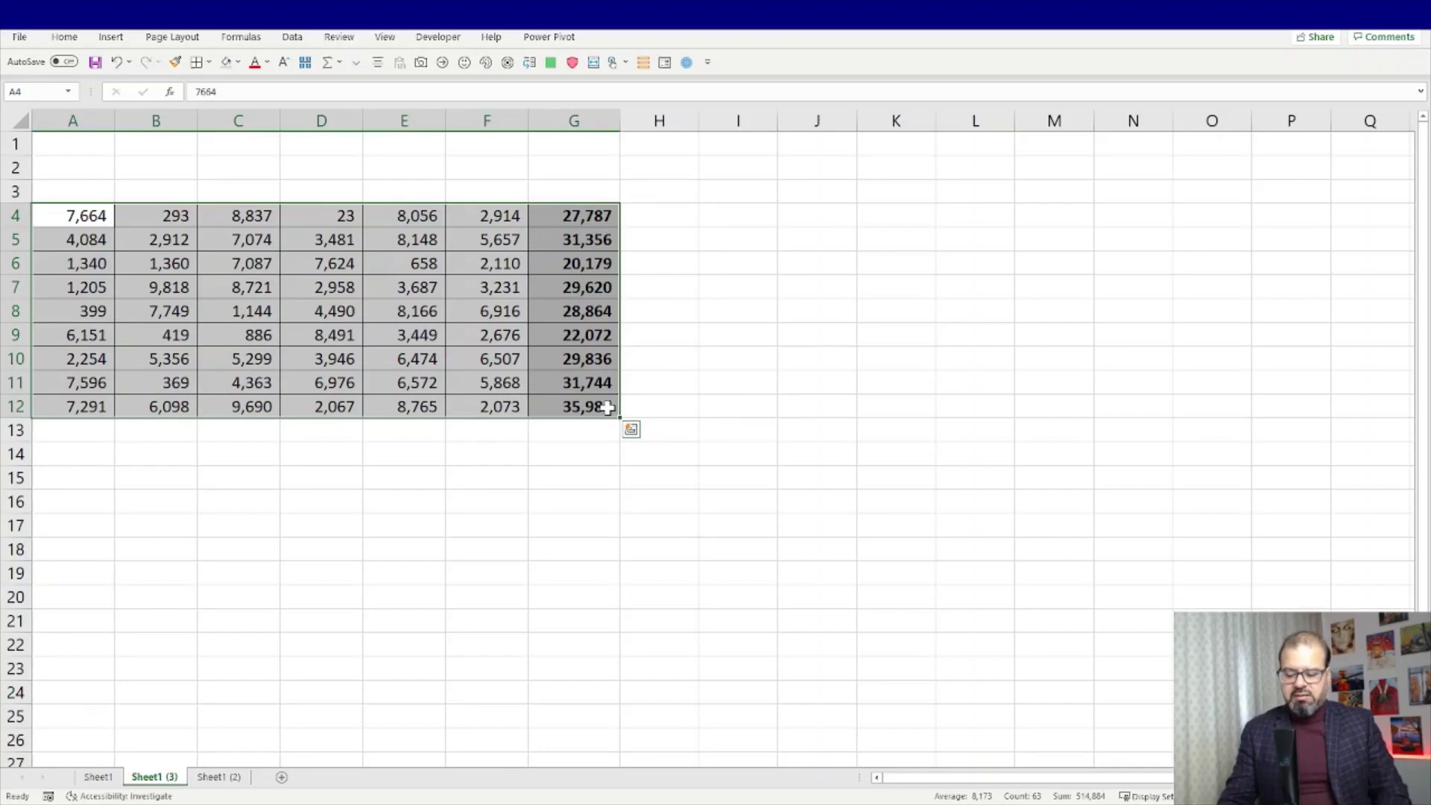
pyautogui.press('Delete')
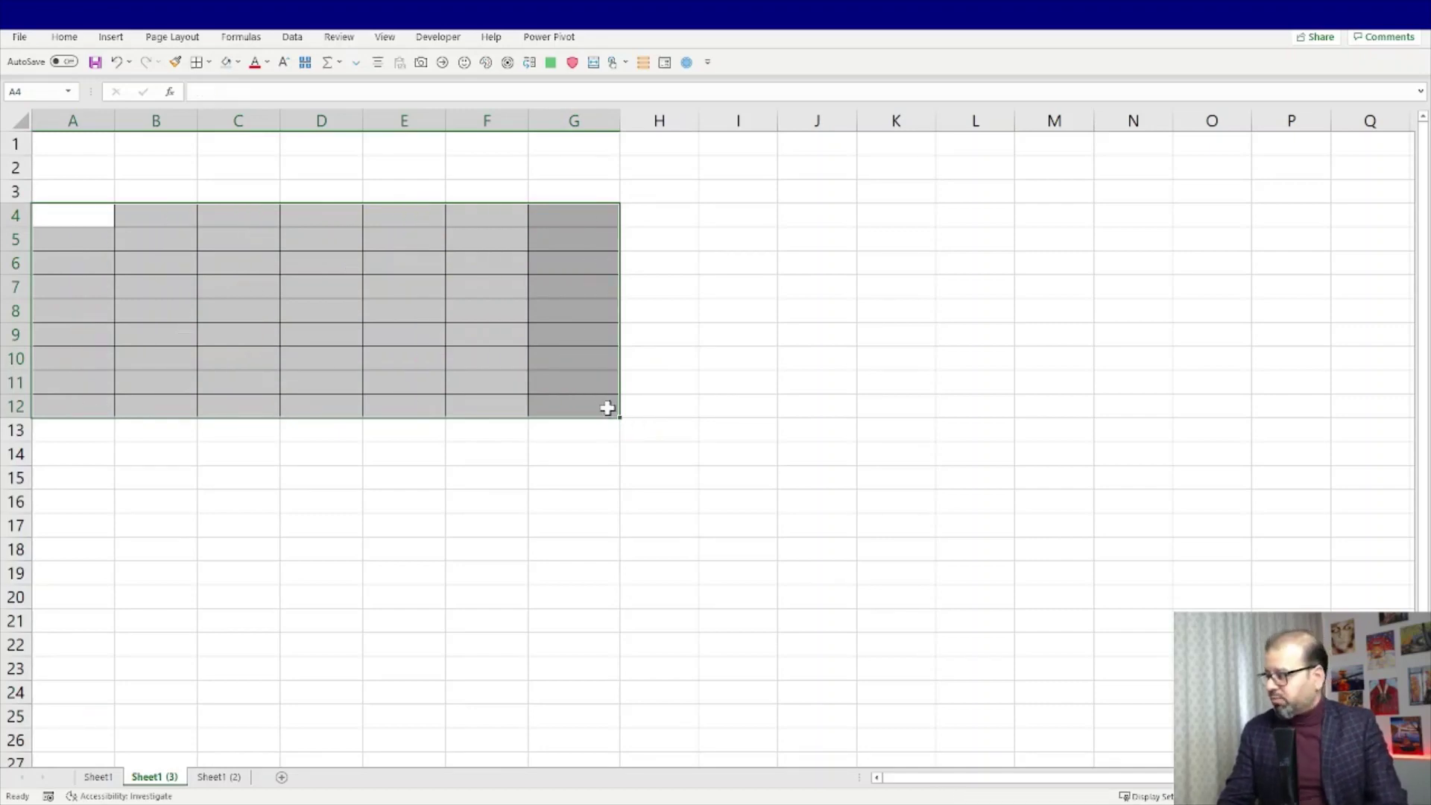
pyautogui.click(728, 511)
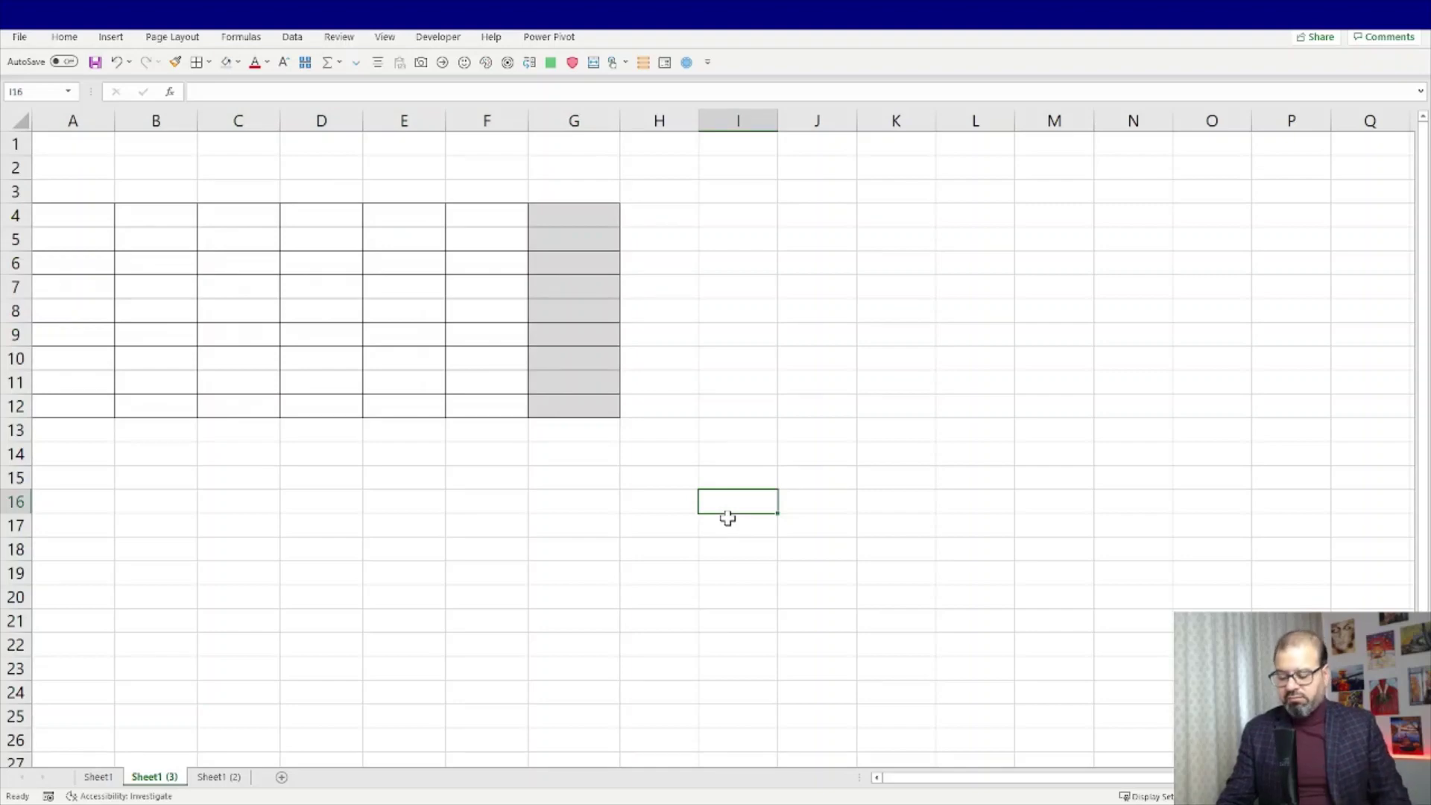
pyautogui.hotkey('ctrl', 'z')
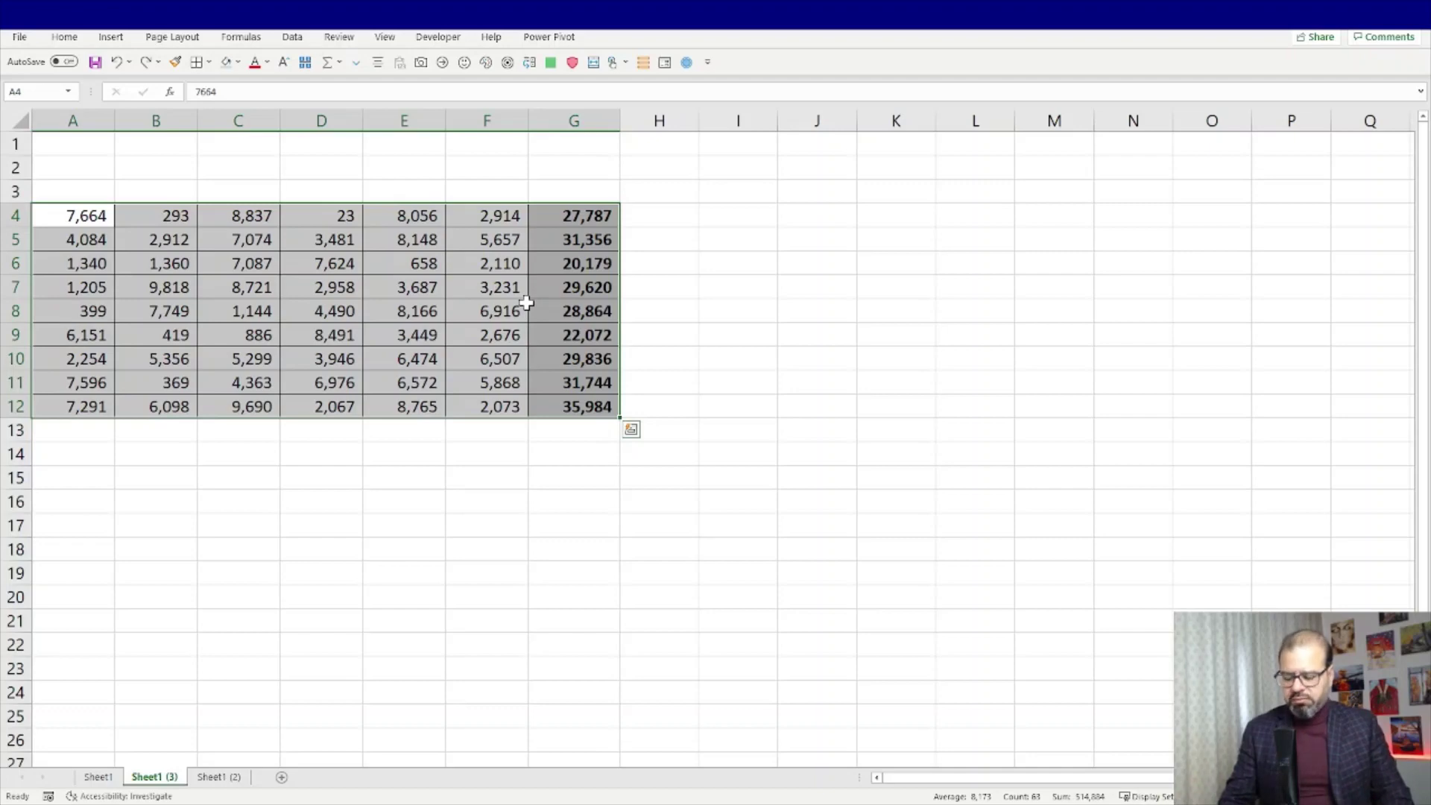
# Step: Apply Clear All to A4:G12 on Sheet1 (3), removing both contents and formatting
pyautogui.press('alt')
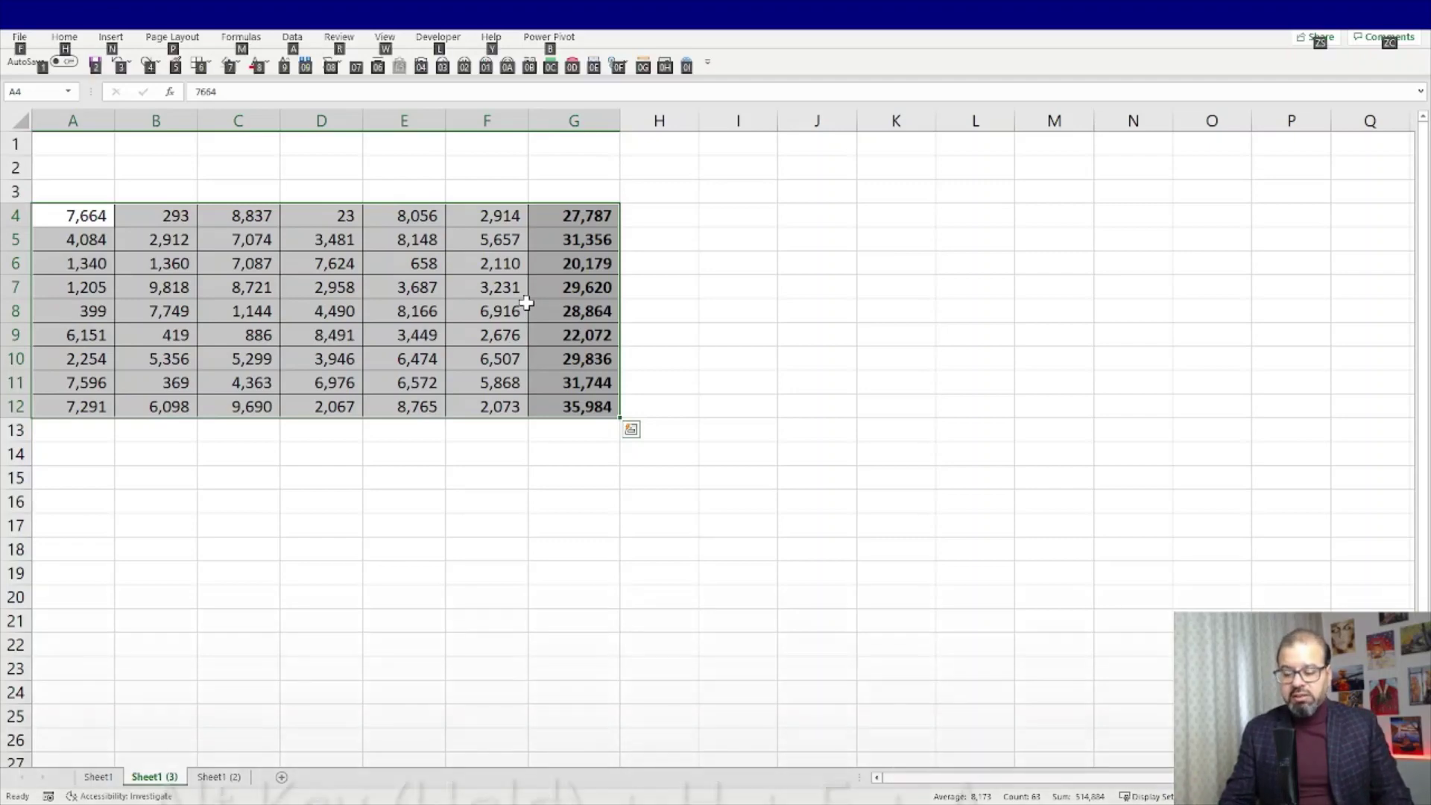
pyautogui.press('h')
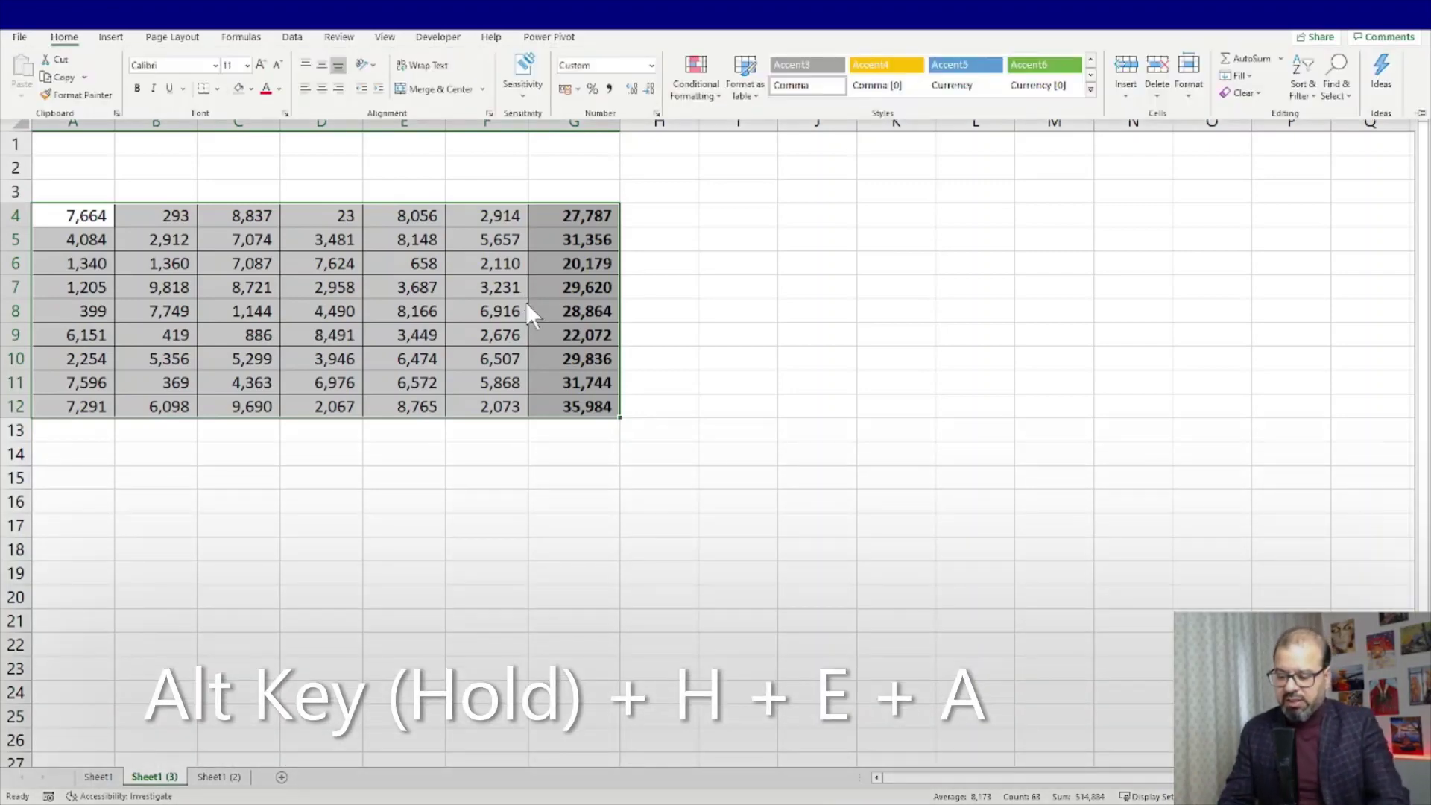
pyautogui.press('e')
pyautogui.press('a')
pyautogui.click(781, 340)
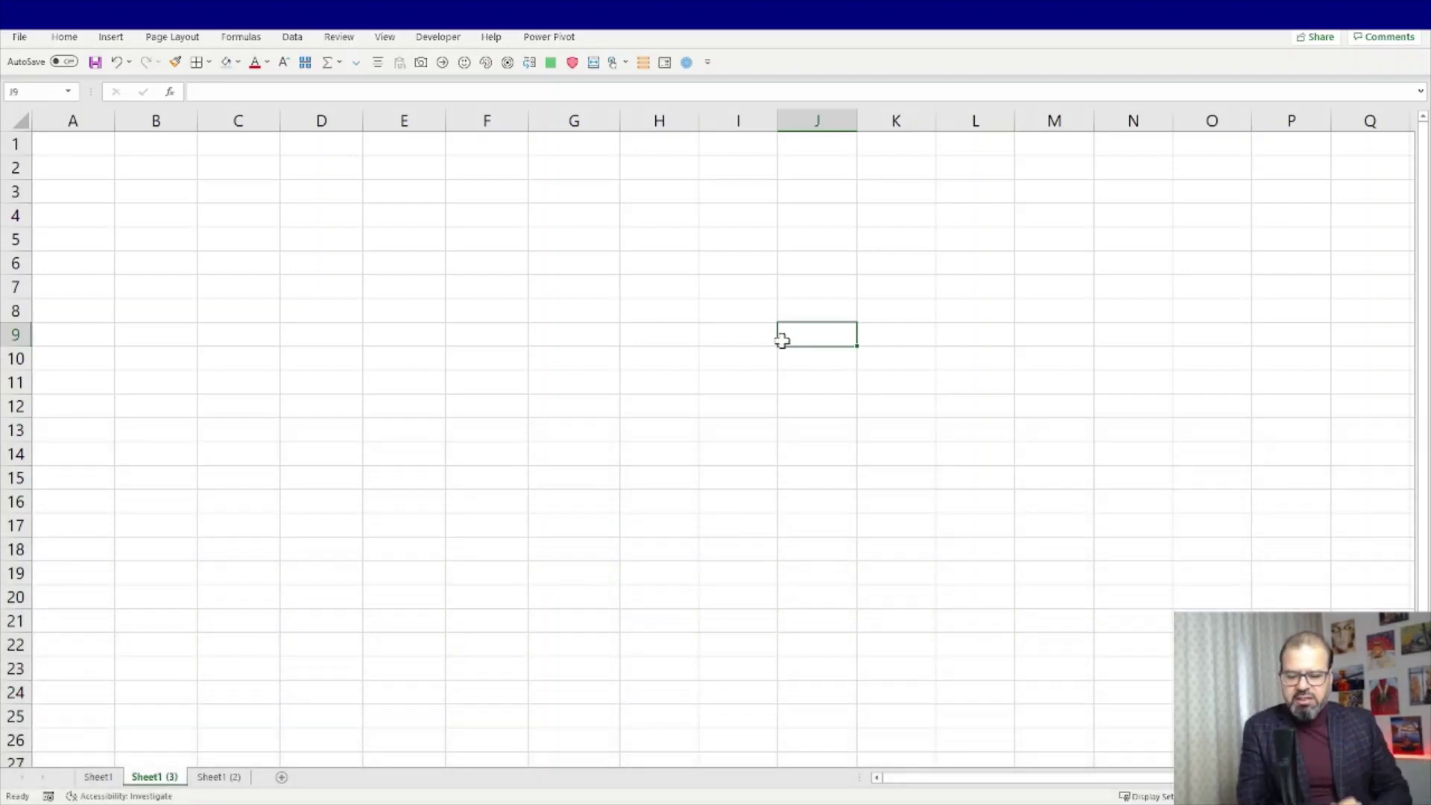
pyautogui.click(371, 264)
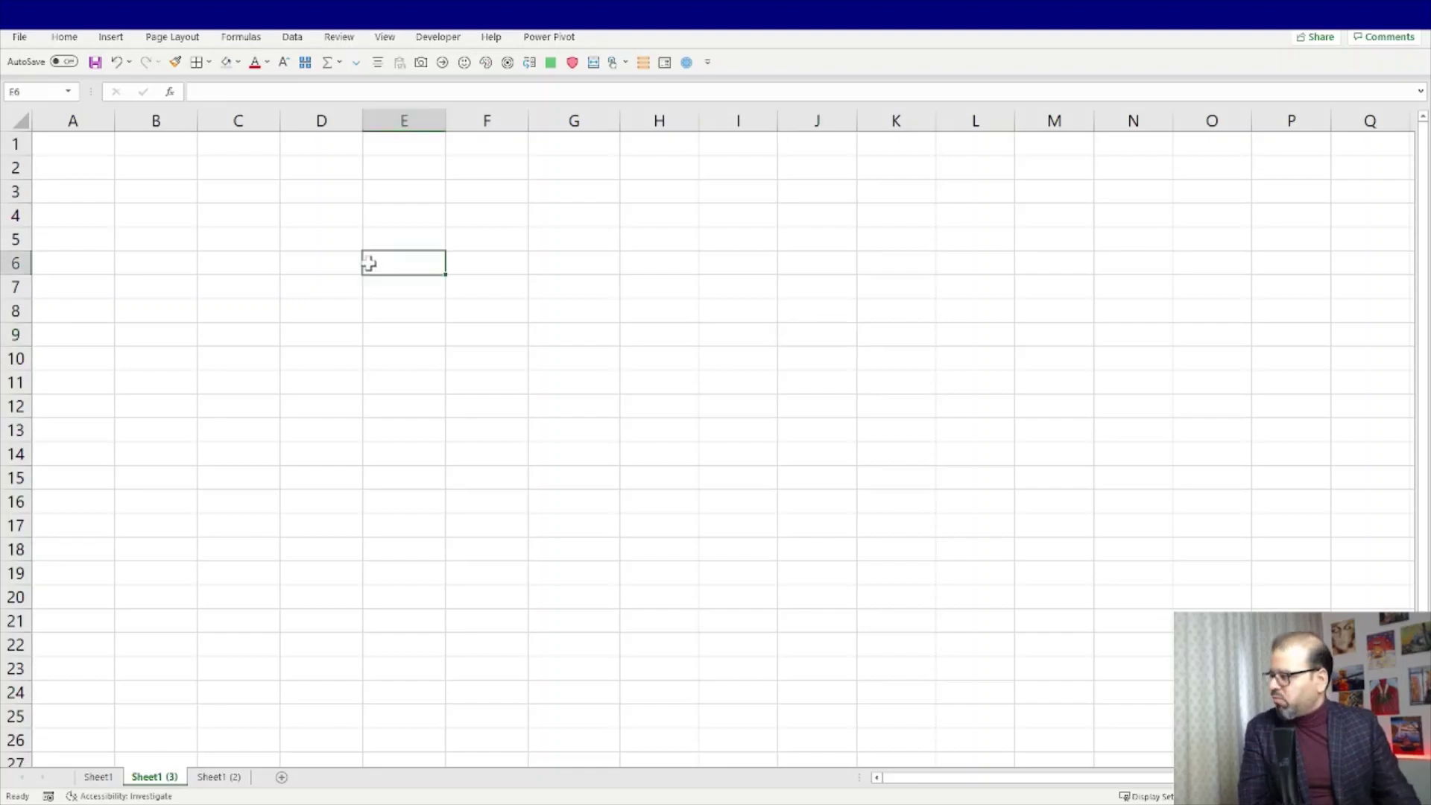
# Step: Copy A4:A12 from Sheet1 (2) and paste it into a new sheet starting at C6
pyautogui.click(222, 779)
pyautogui.click(239, 382)
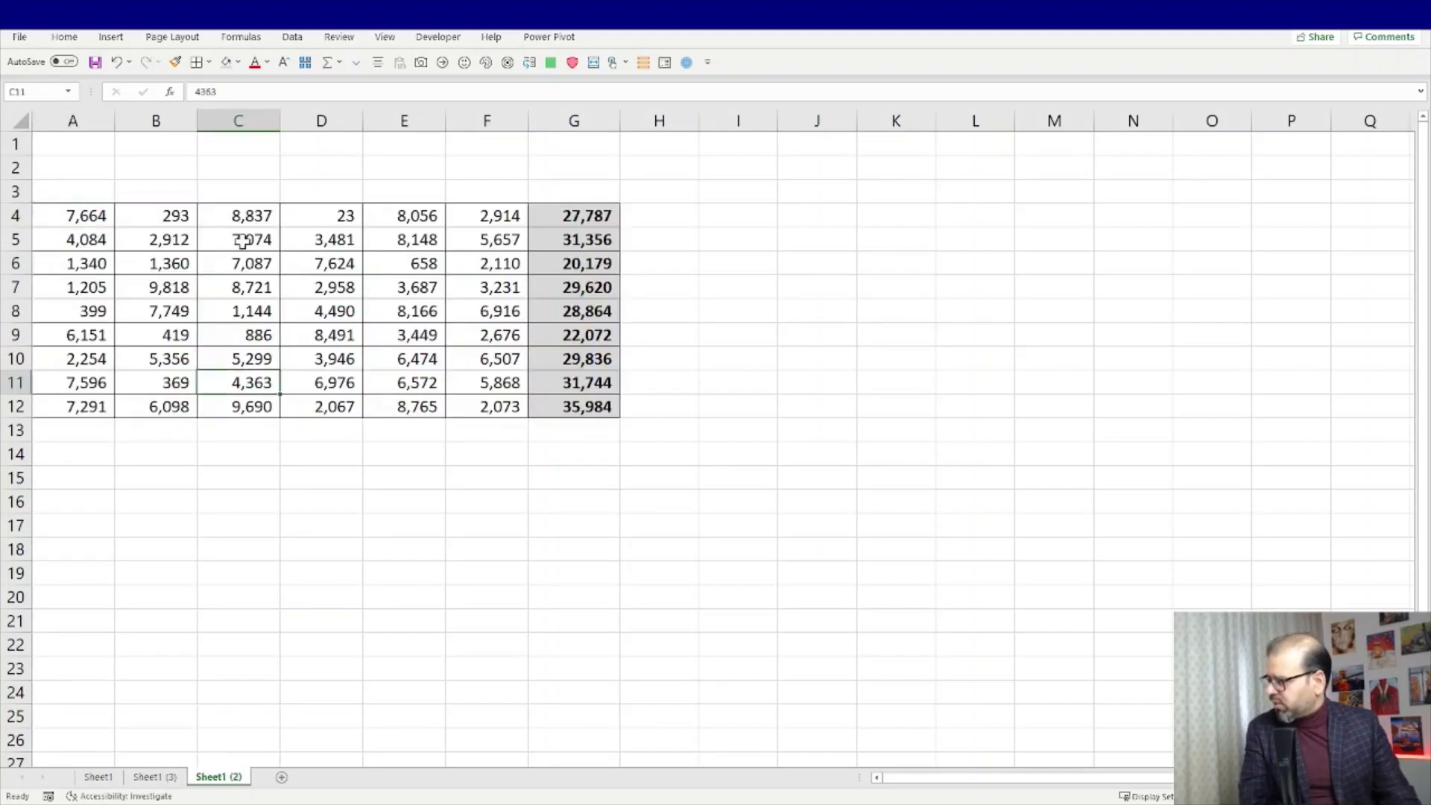
pyautogui.moveTo(71, 215); pyautogui.dragTo(88, 406)
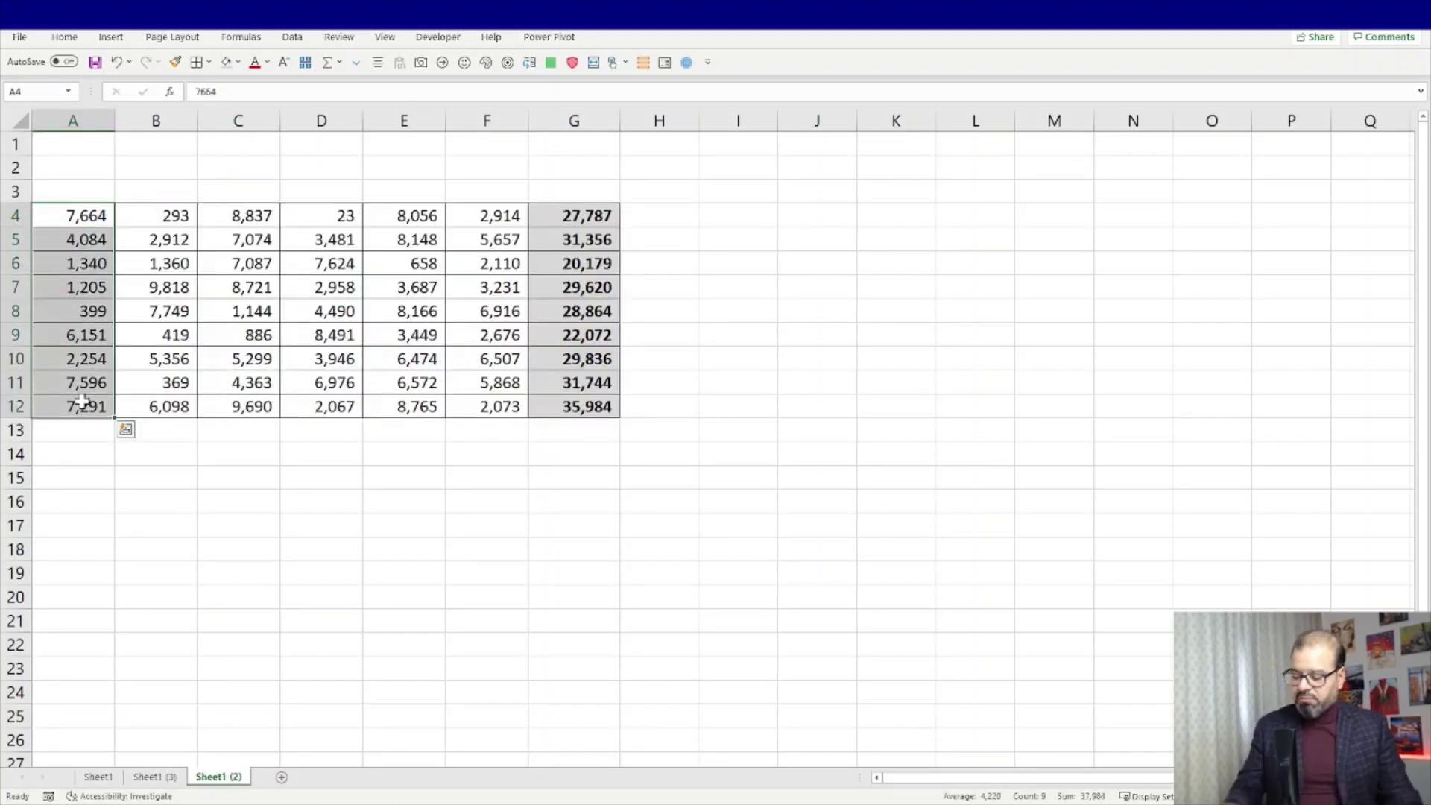
pyautogui.hotkey('ctrl', 'c')
pyautogui.click(283, 777)
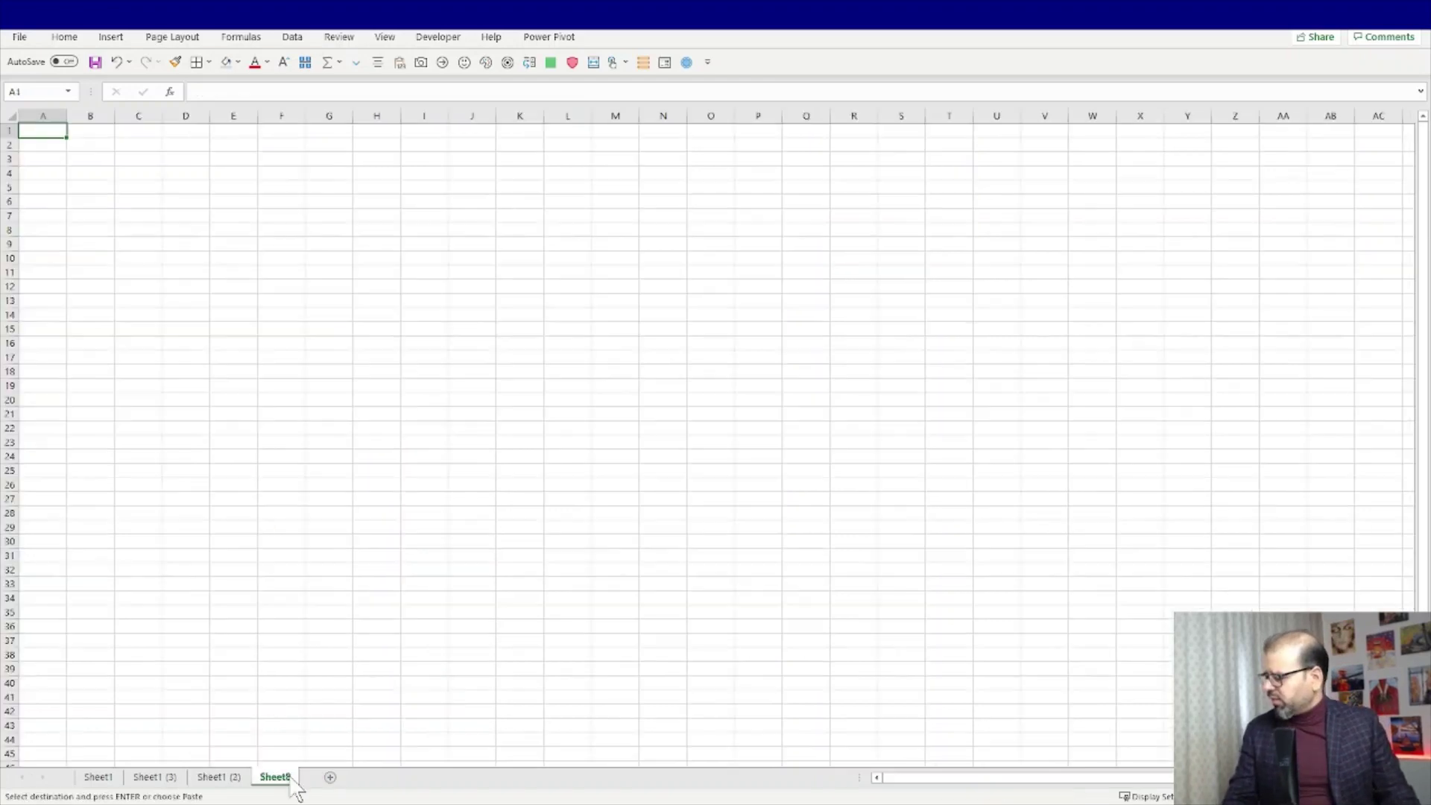
pyautogui.click(153, 204)
pyautogui.hotkey('ctrl', 'v')
# Step: Enter Player 1 in B6 and fill the series down to Player 9 in B14
pyautogui.click(102, 201)
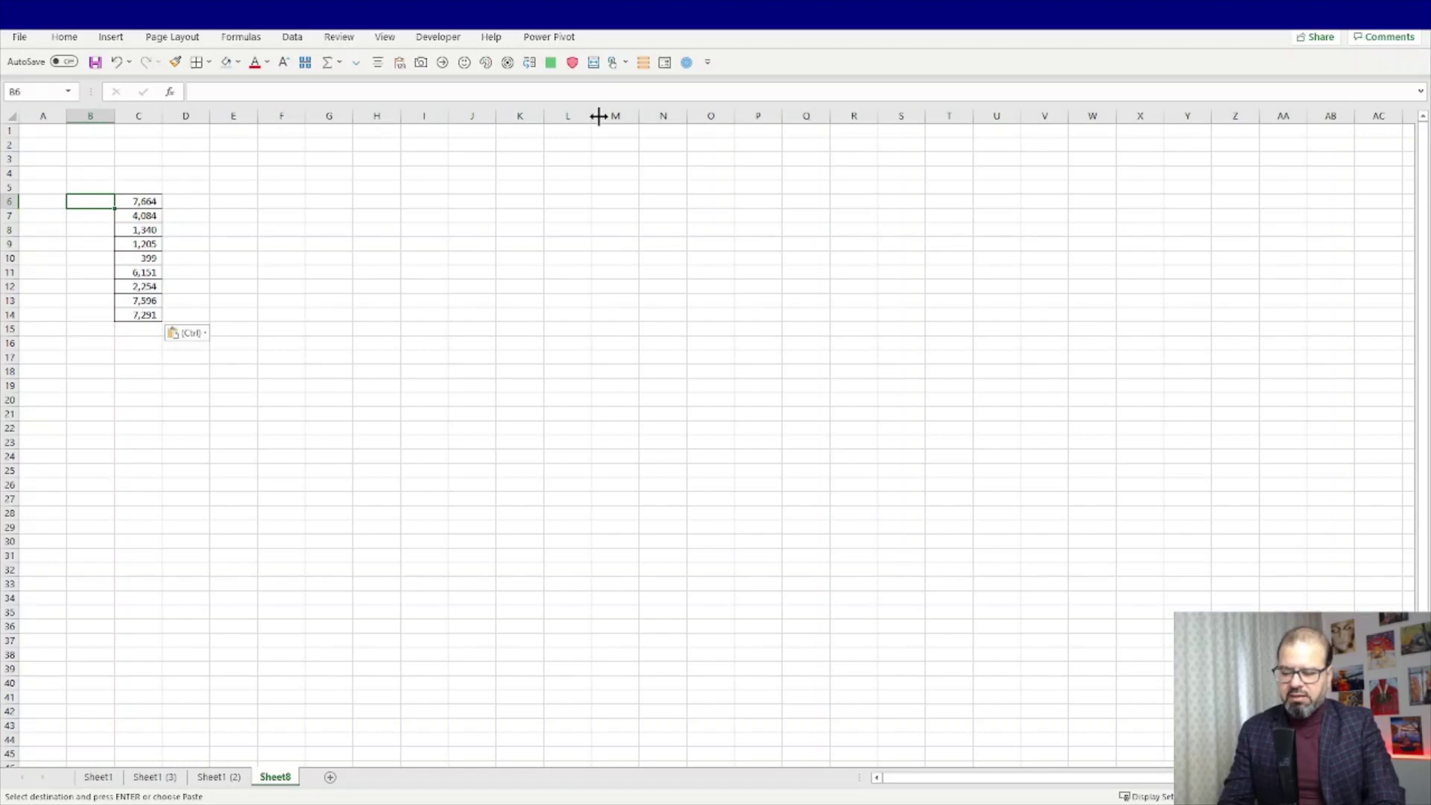
pyautogui.write('Player')
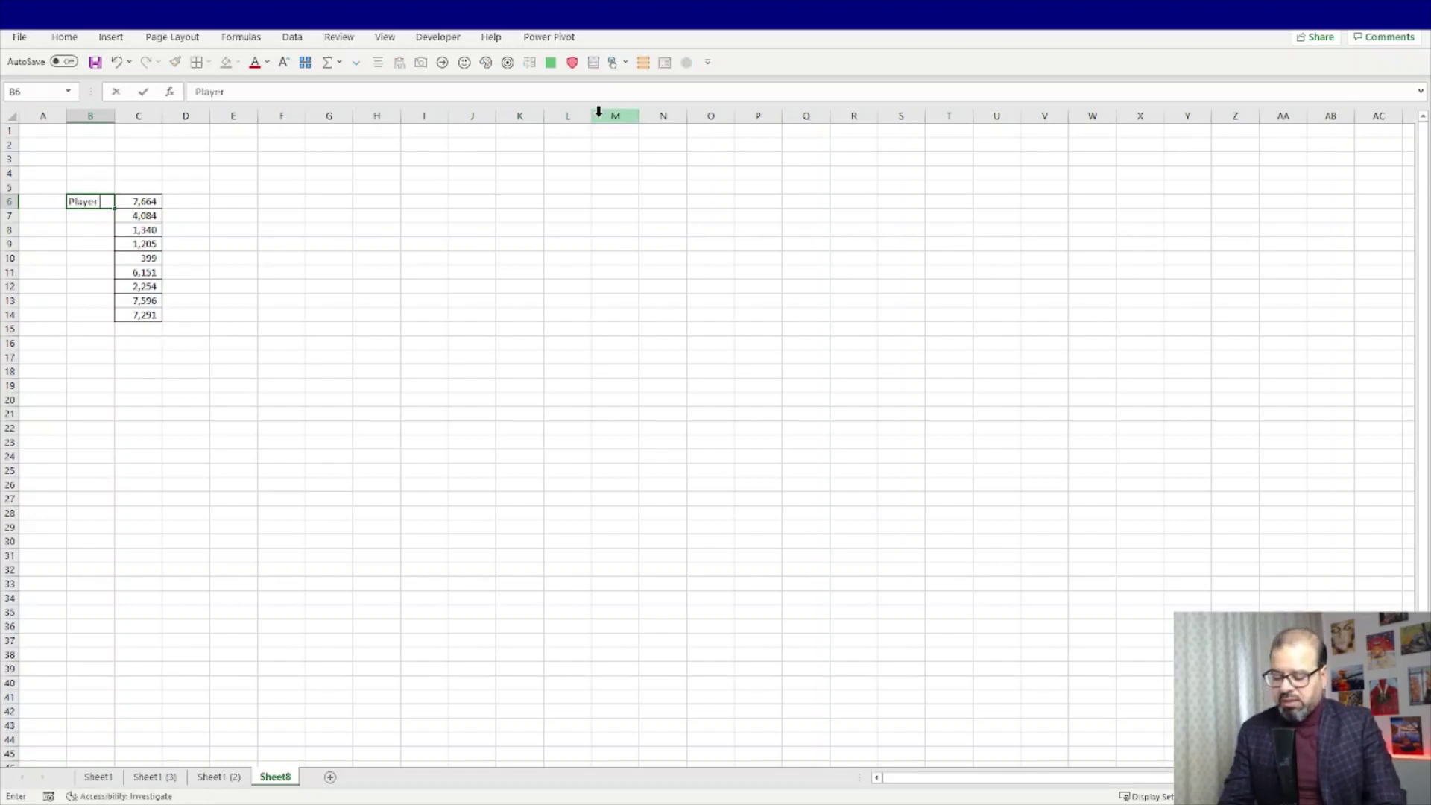
pyautogui.write(' 1')
pyautogui.press('Return')
pyautogui.click(104, 201)
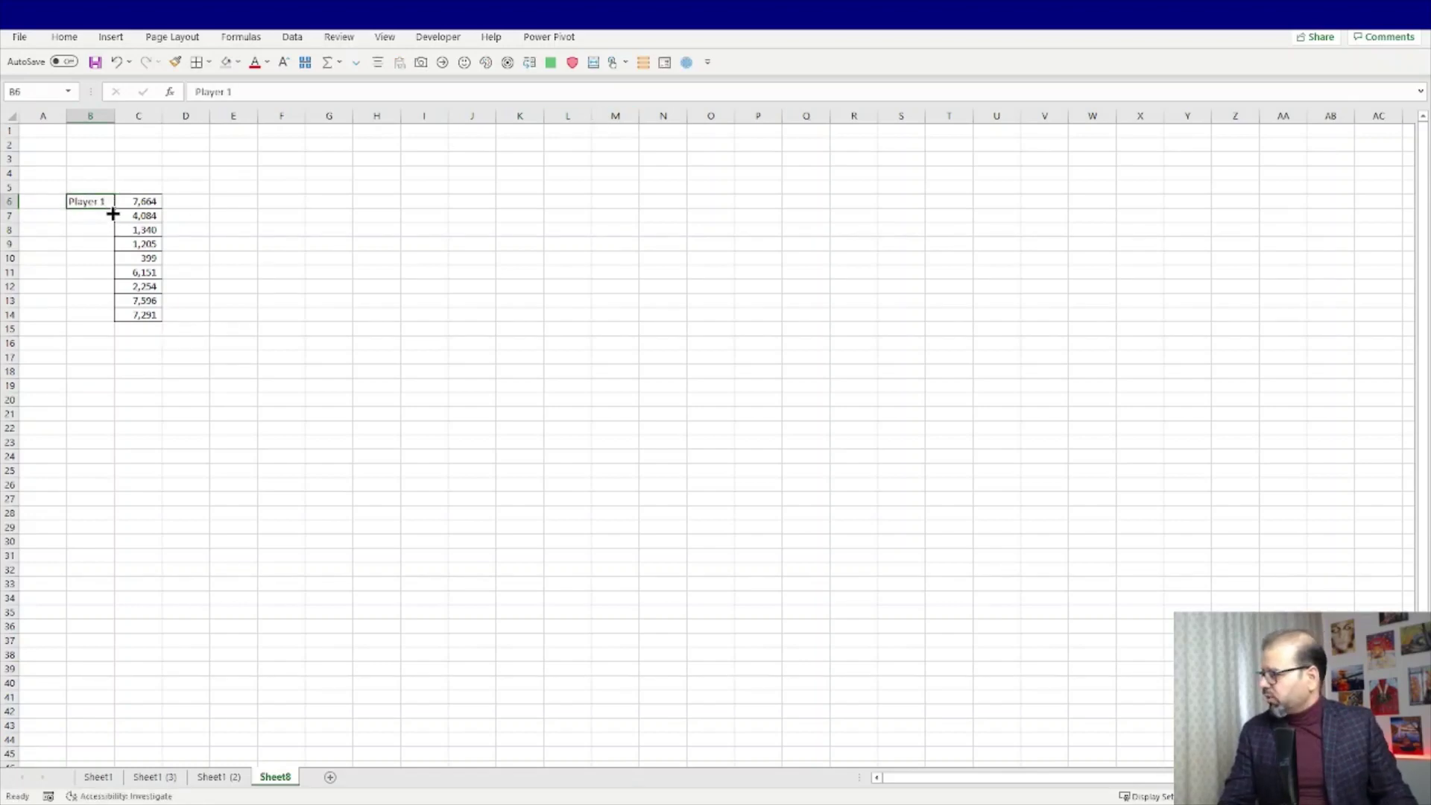
pyautogui.moveTo(112, 215); pyautogui.dragTo(113, 317)
# Step: Copy the player table B6:C14 and paste it transposed, starting at E15
pyautogui.moveTo(82, 201); pyautogui.dragTo(162, 313)
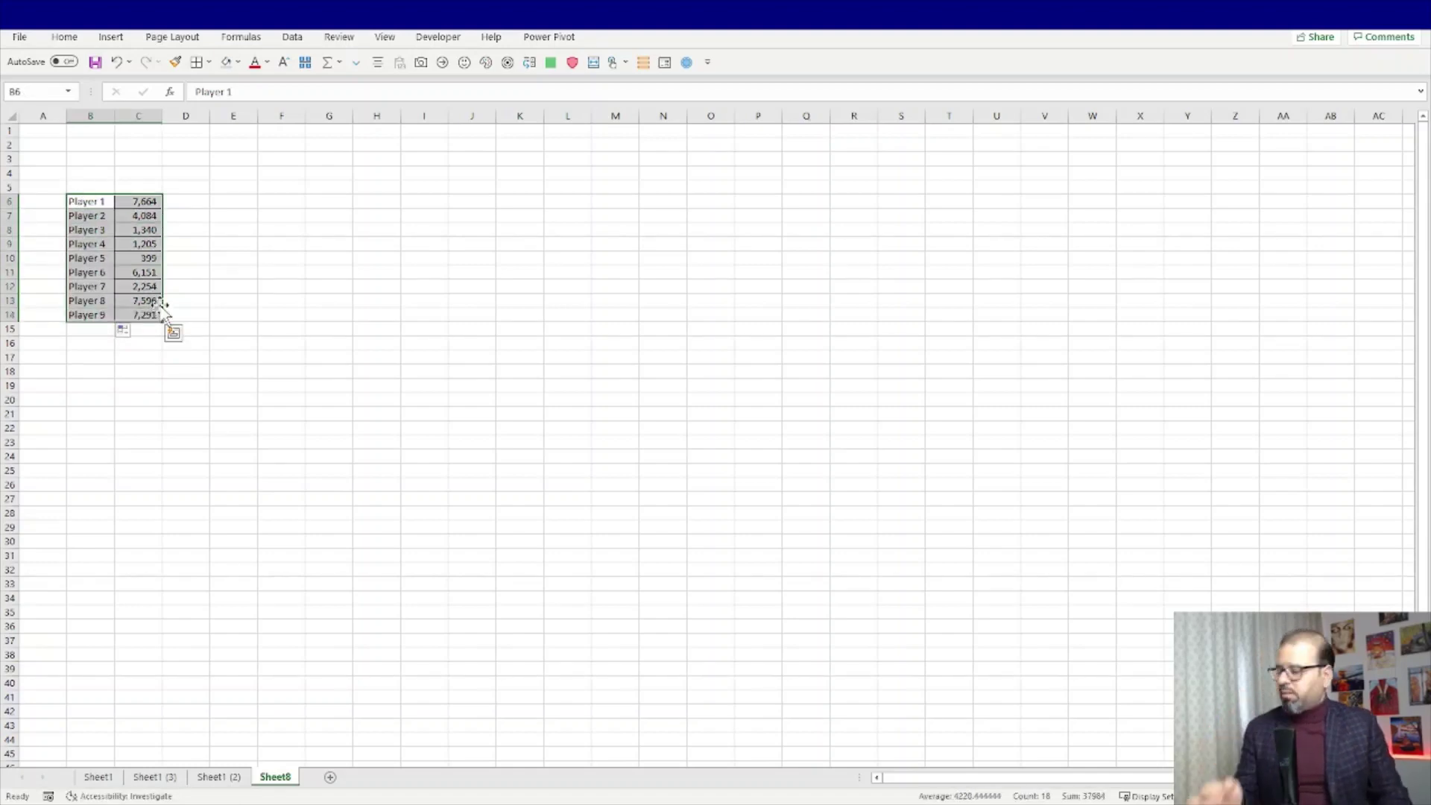
pyautogui.click(328, 316)
pyautogui.click(282, 343)
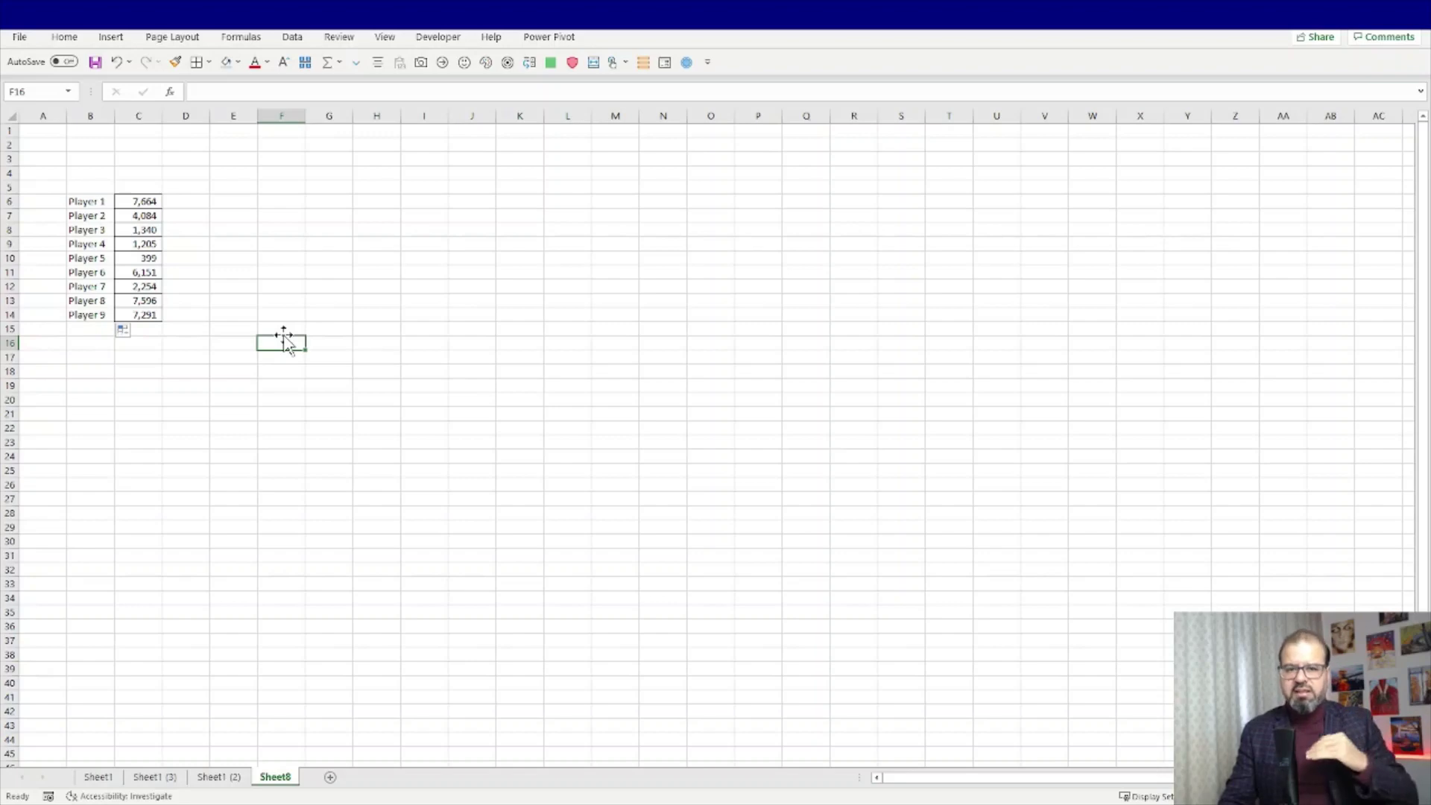
pyautogui.moveTo(84, 201); pyautogui.dragTo(127, 316)
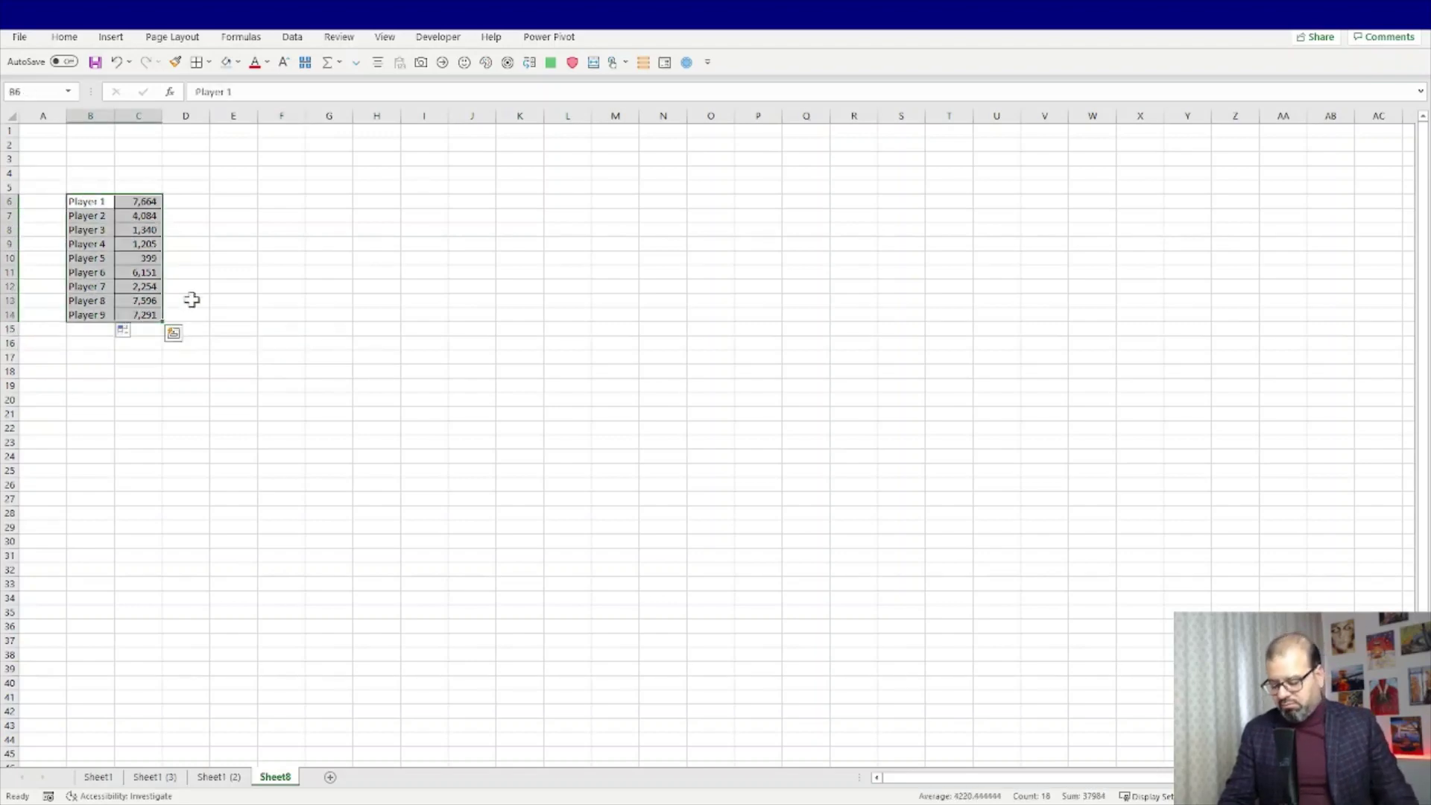
pyautogui.hotkey('ctrl', 'c')
pyautogui.click(249, 329)
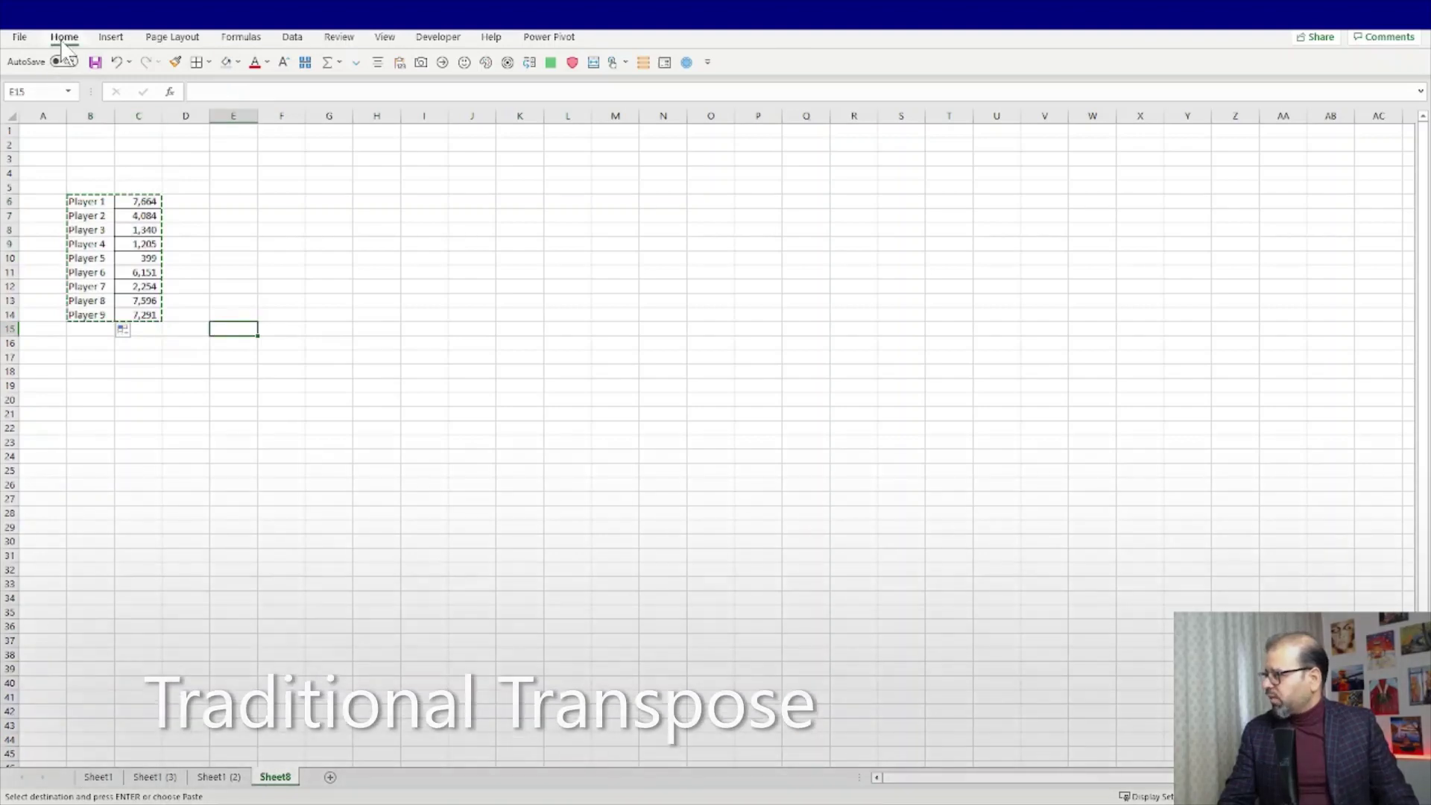
pyautogui.click(64, 37)
pyautogui.click(20, 99)
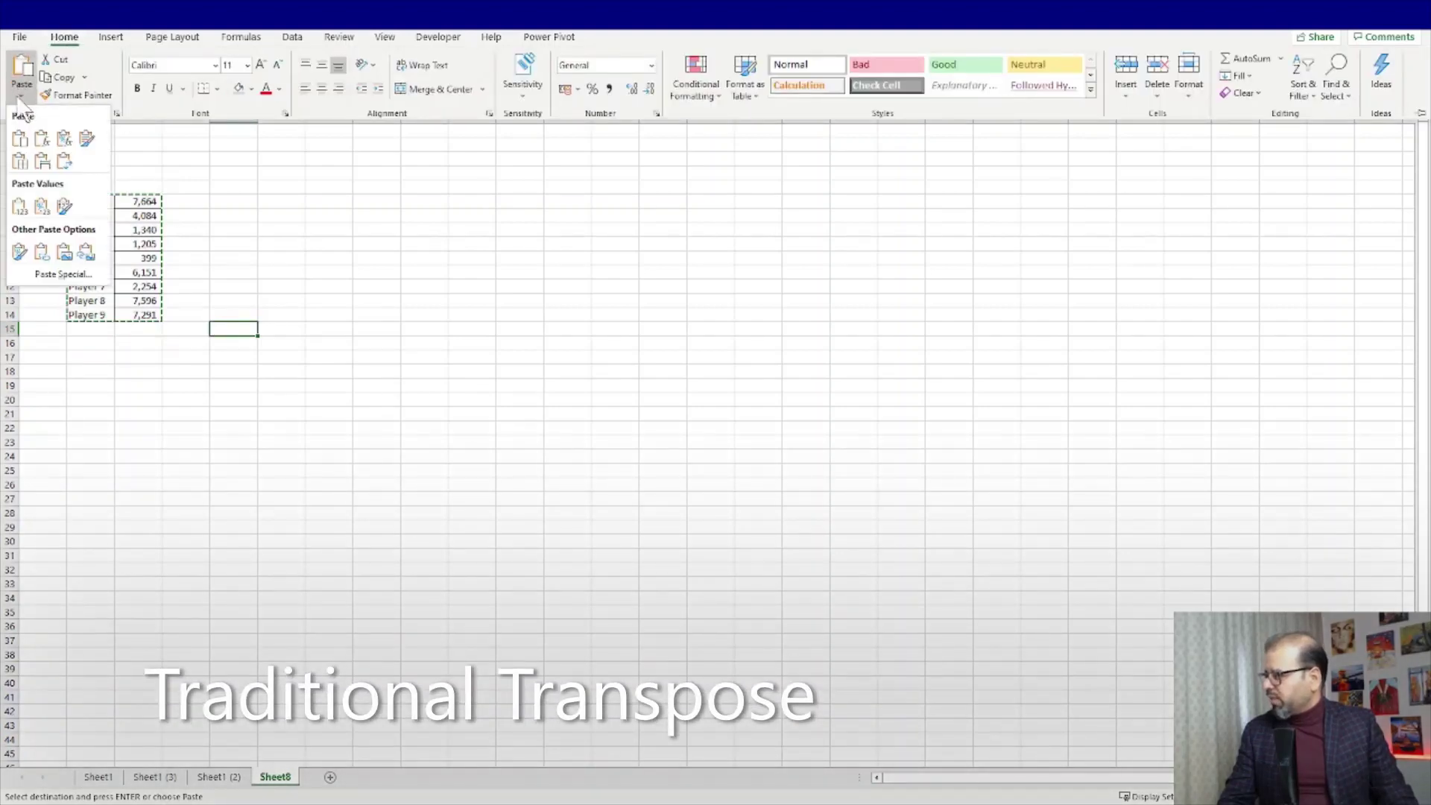
pyautogui.click(65, 161)
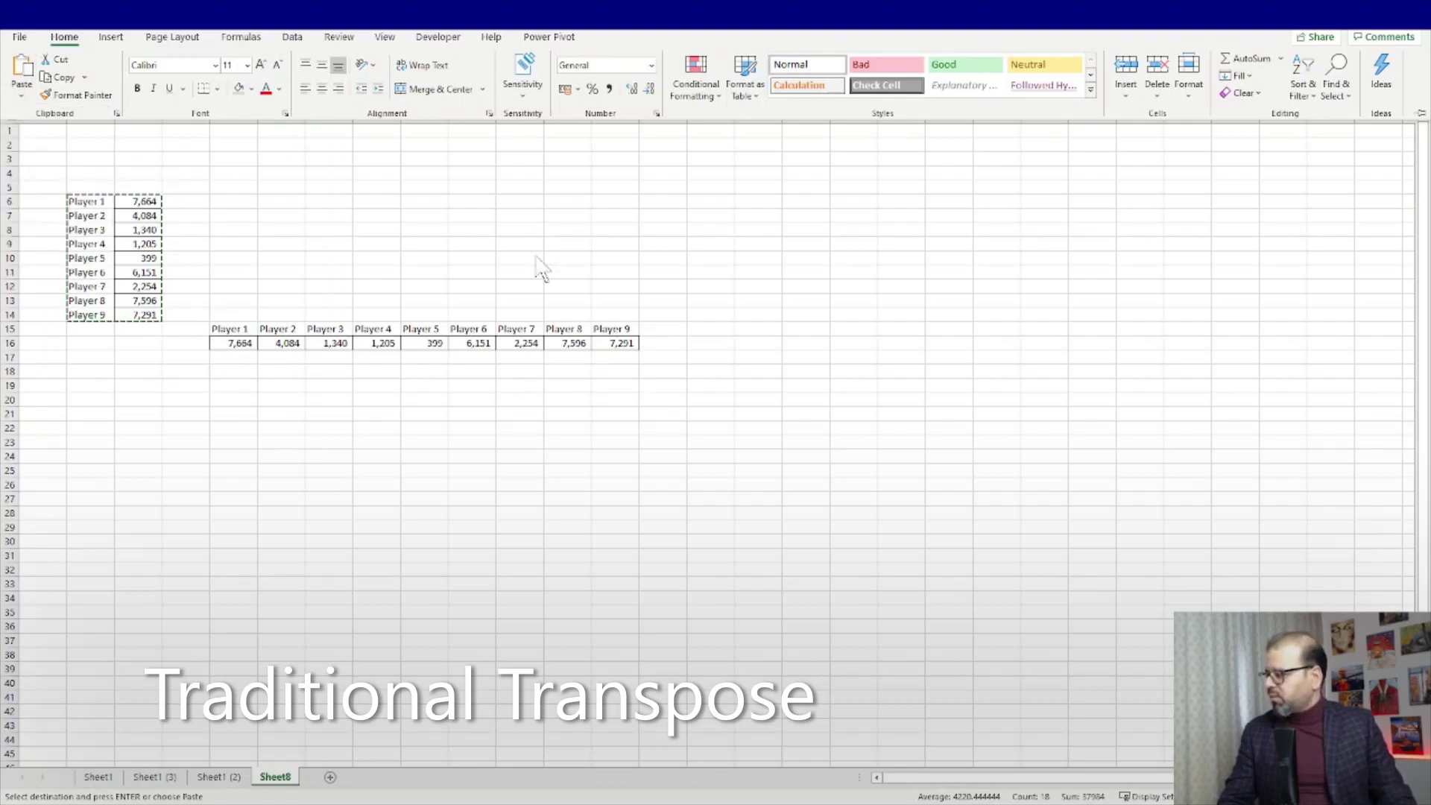
pyautogui.click(409, 333)
# Step: Set the Player 1 value in C6 to 2345 and check its transposed copy in E16
pyautogui.click(142, 203)
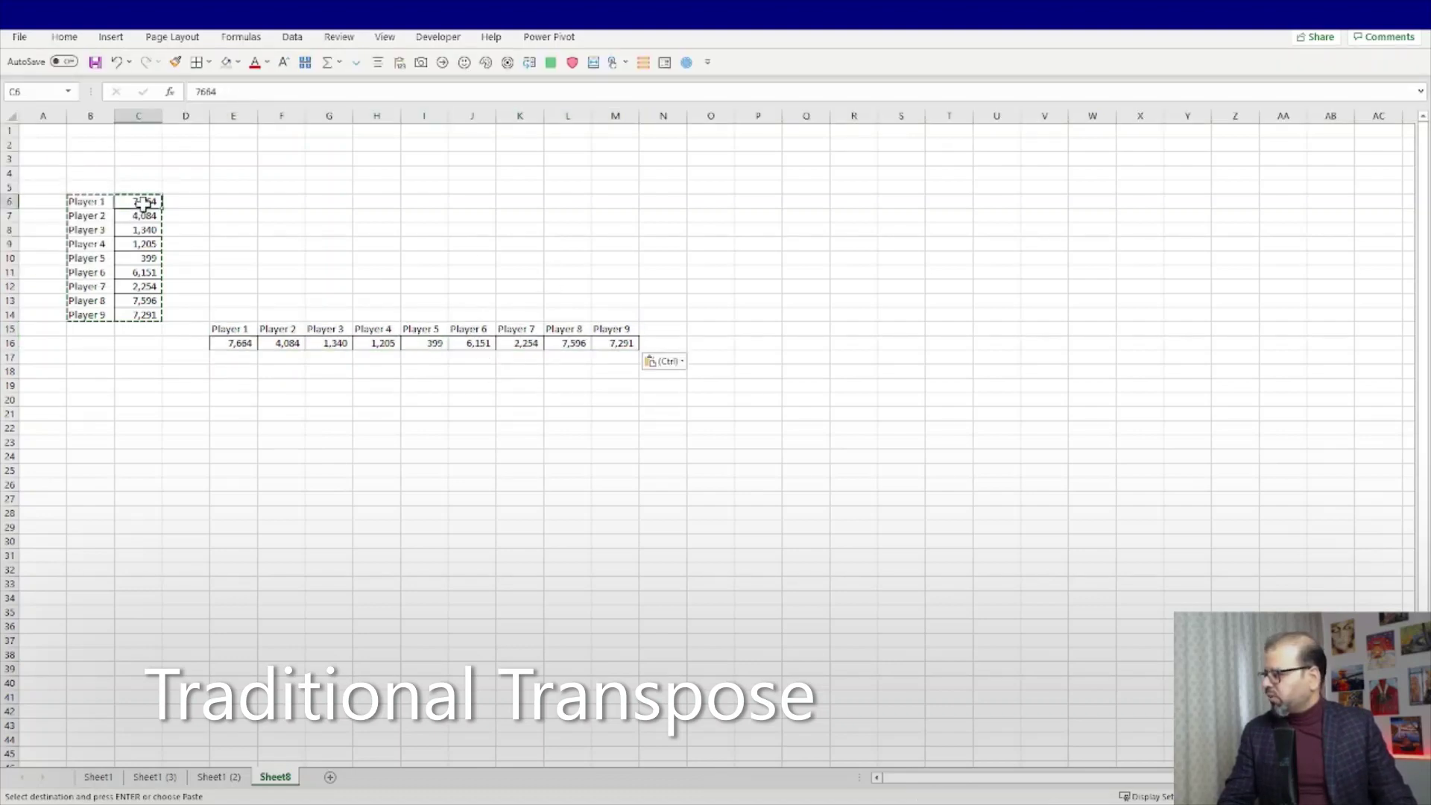
pyautogui.write('2345')
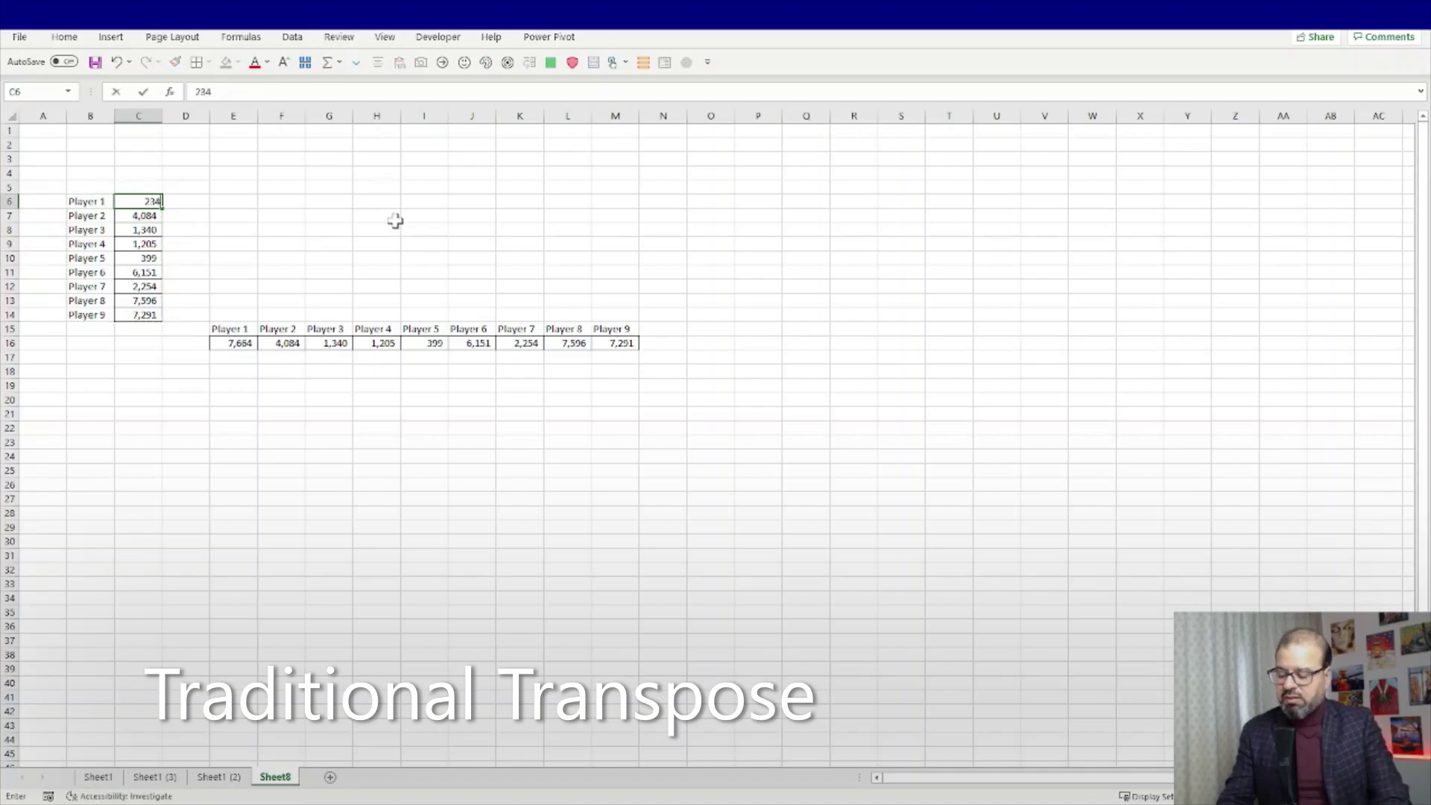
pyautogui.press('Return')
pyautogui.click(239, 342)
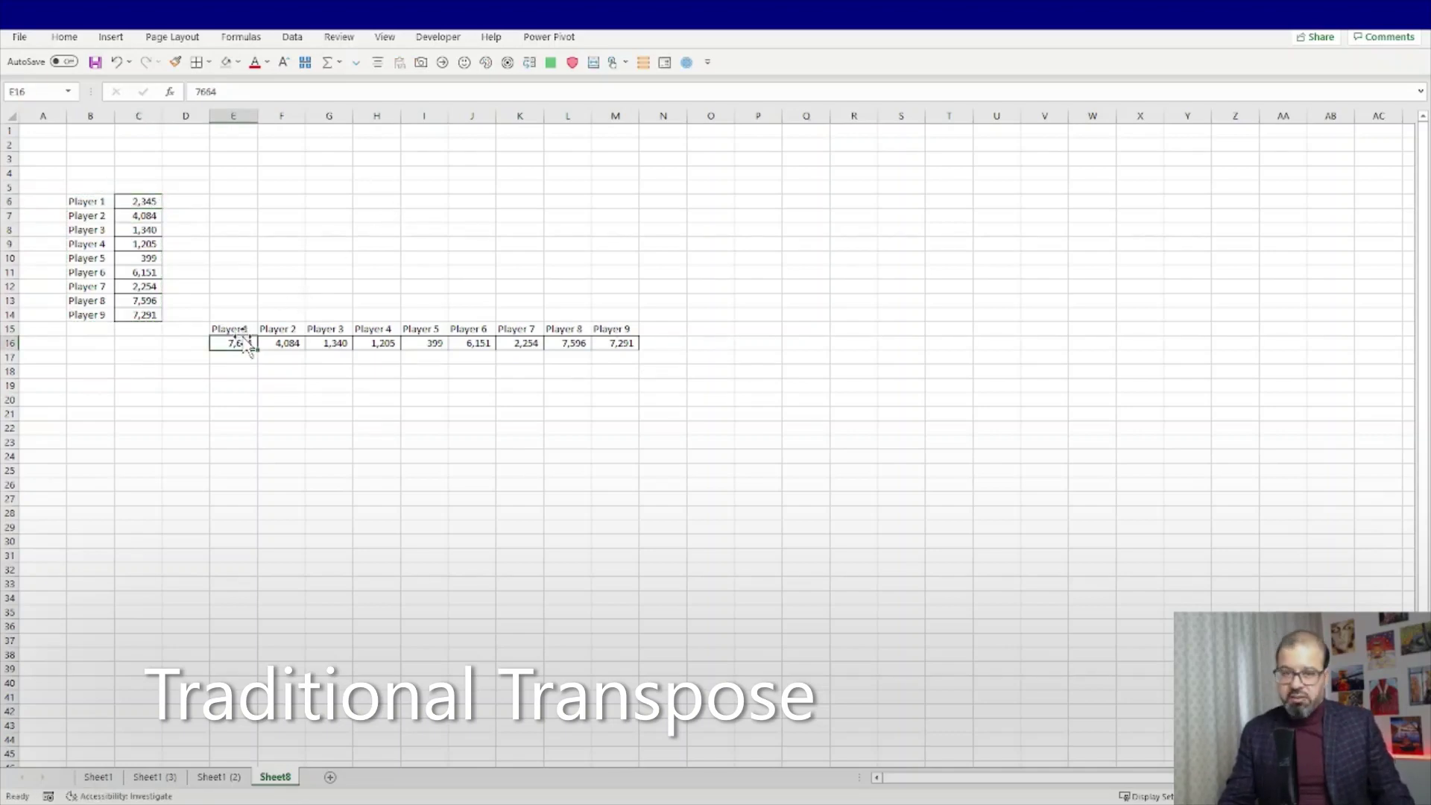
# Step: Delete columns E:N to remove the transposed copy of the player table
pyautogui.moveTo(228, 125); pyautogui.dragTo(661, 169)
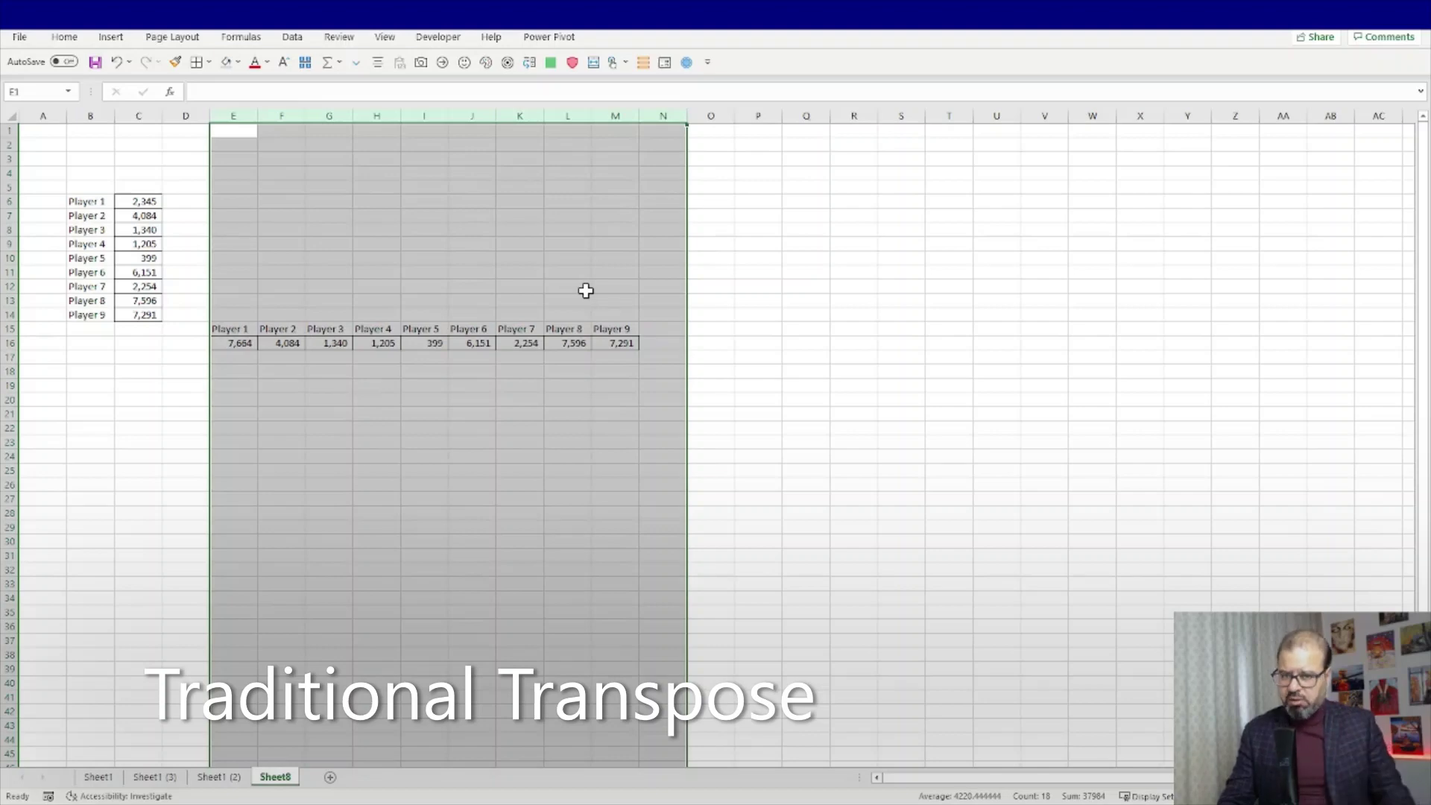
pyautogui.rightClick(618, 271)
pyautogui.click(680, 415)
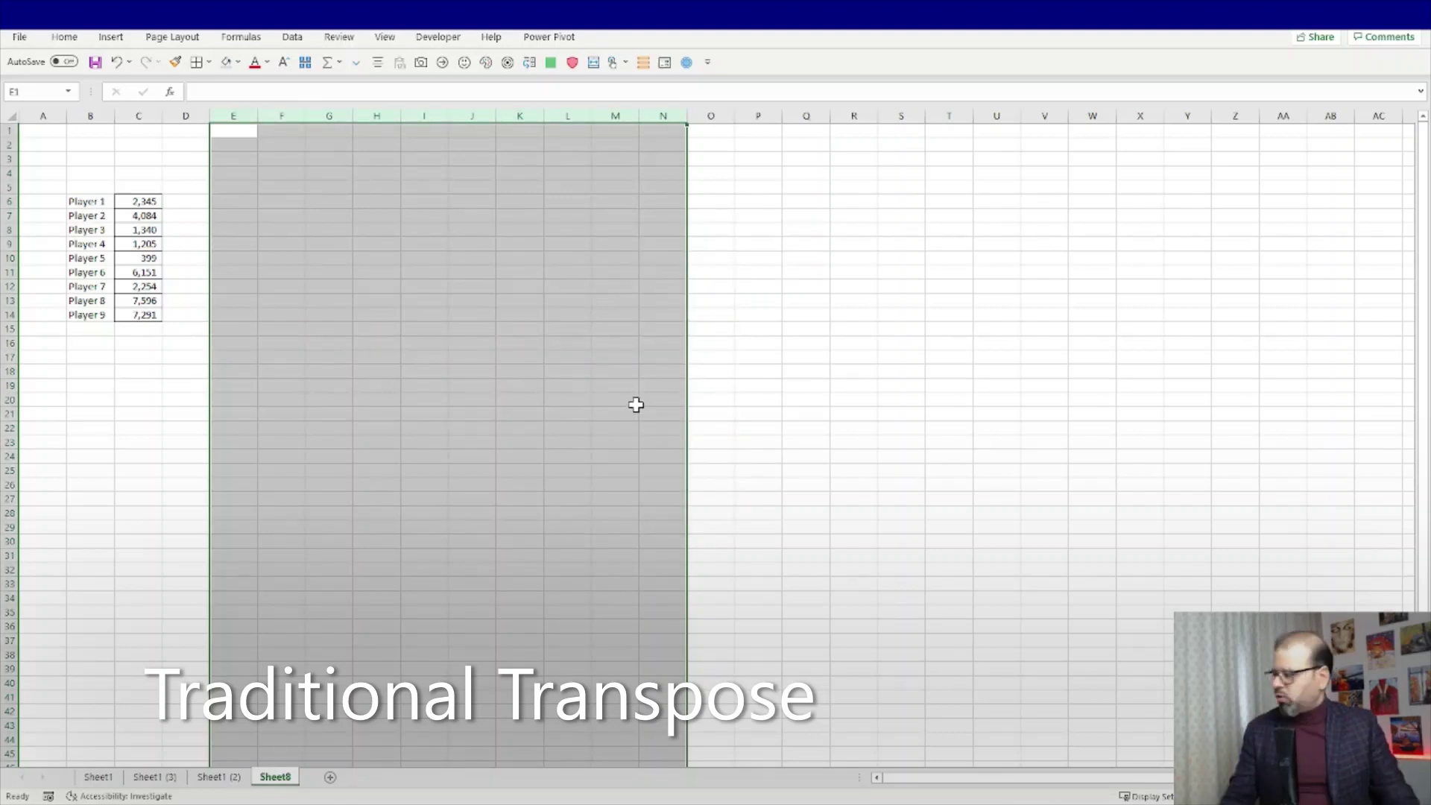
# Step: Fill G15:O16 with the array formula =TRANSPOSE(B6:C14) to create a linked horizontal player table
pyautogui.click(426, 356)
pyautogui.click(329, 330)
pyautogui.moveTo(328, 333); pyautogui.dragTo(616, 358)
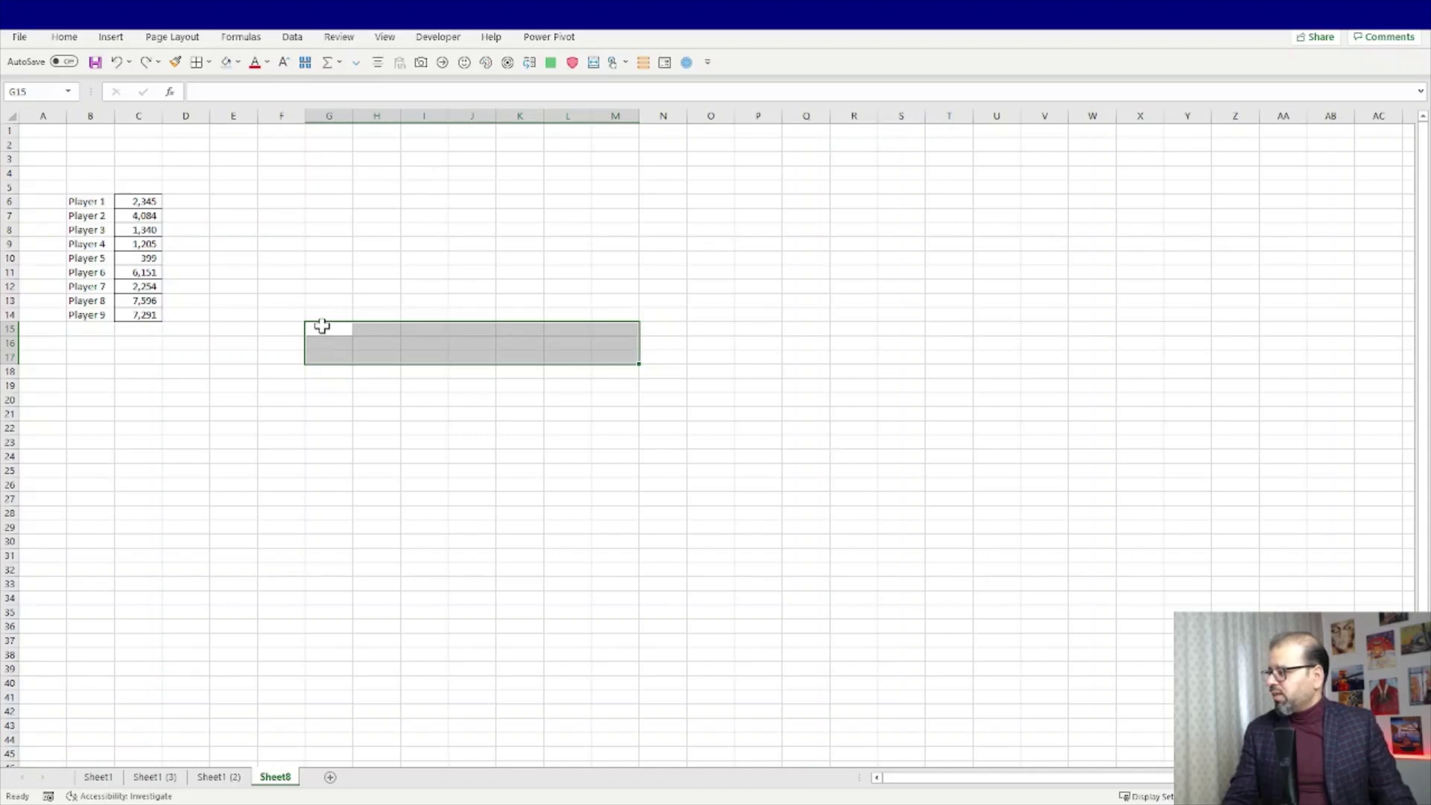
pyautogui.moveTo(319, 328); pyautogui.dragTo(699, 341)
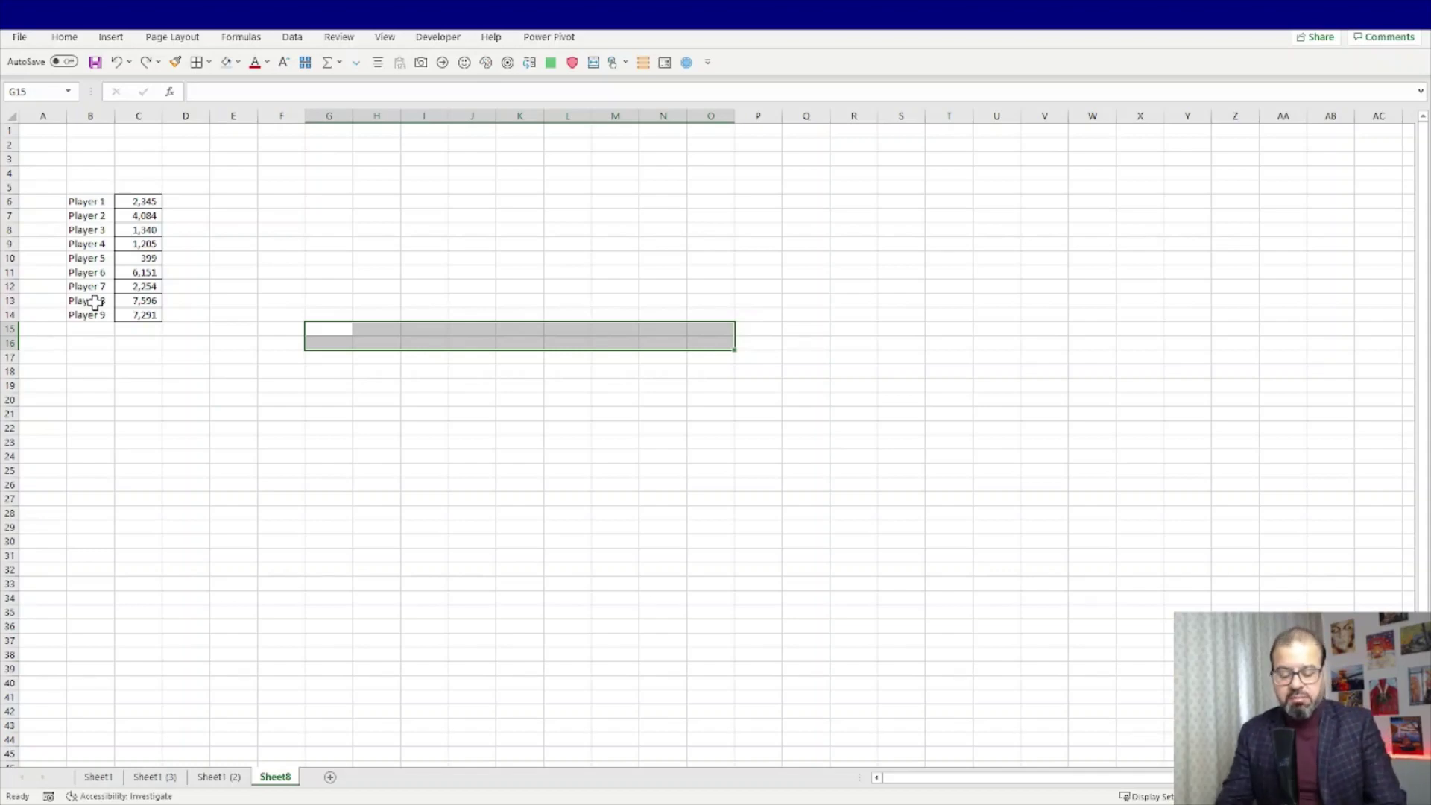
pyautogui.write('=tran')
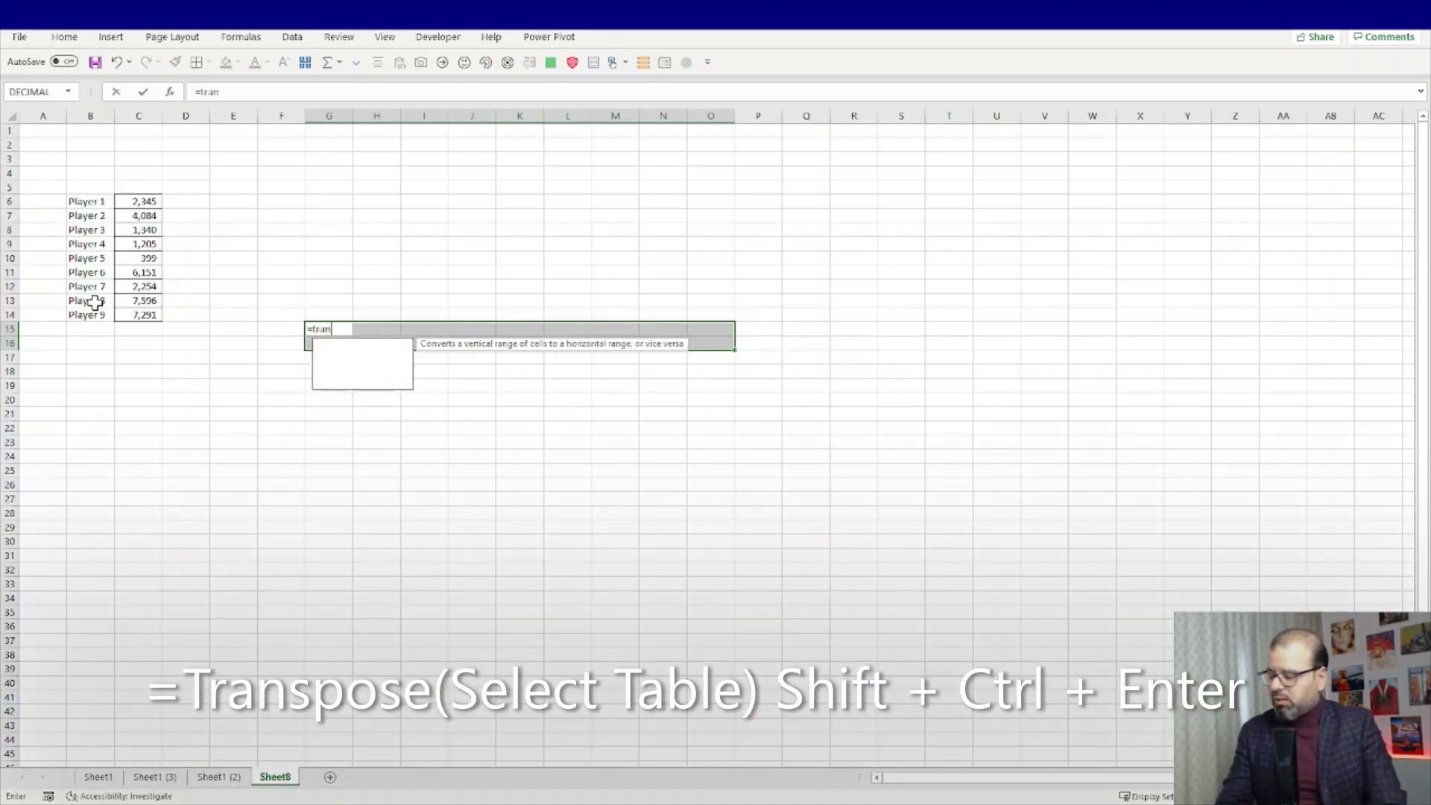
pyautogui.write('s')
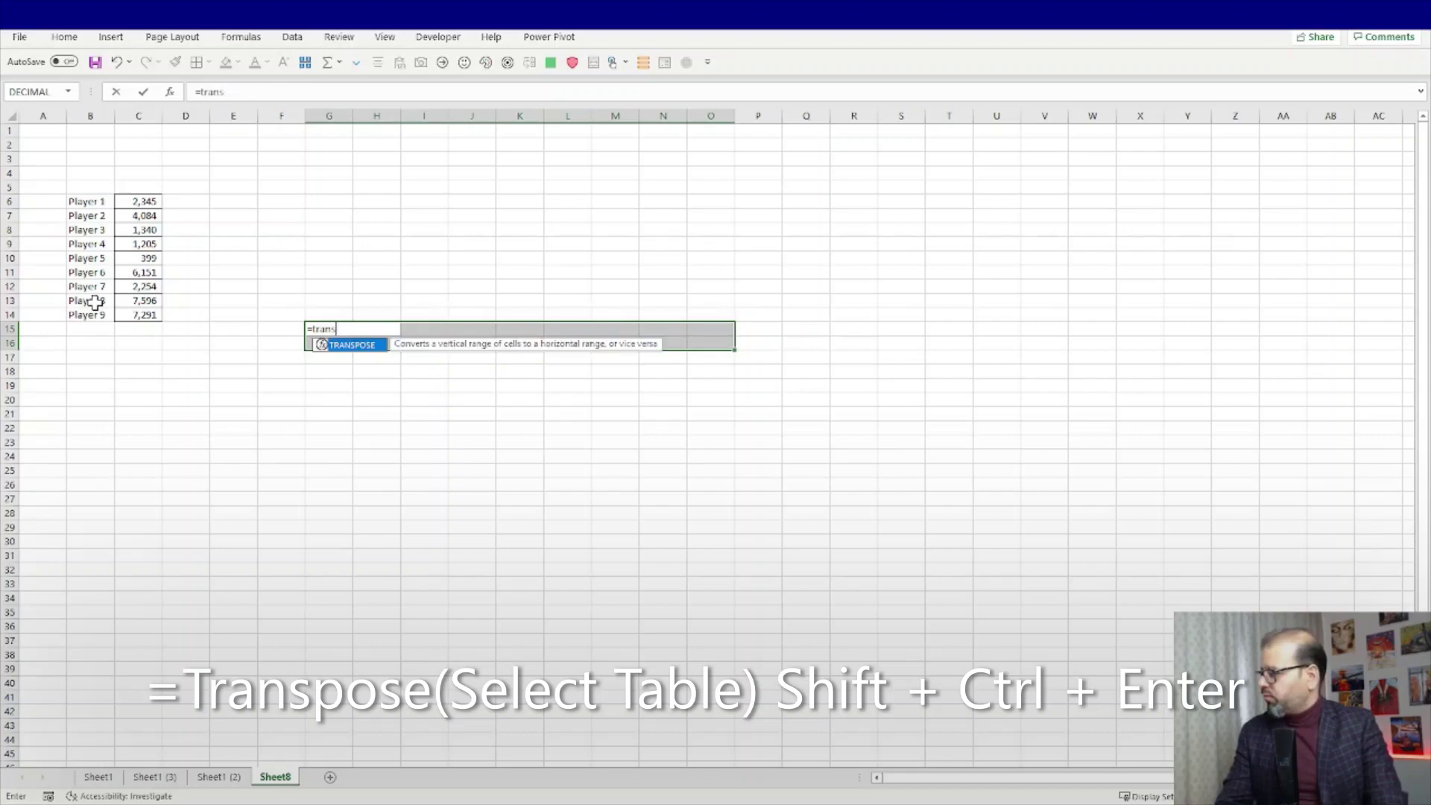
pyautogui.write('pose(')
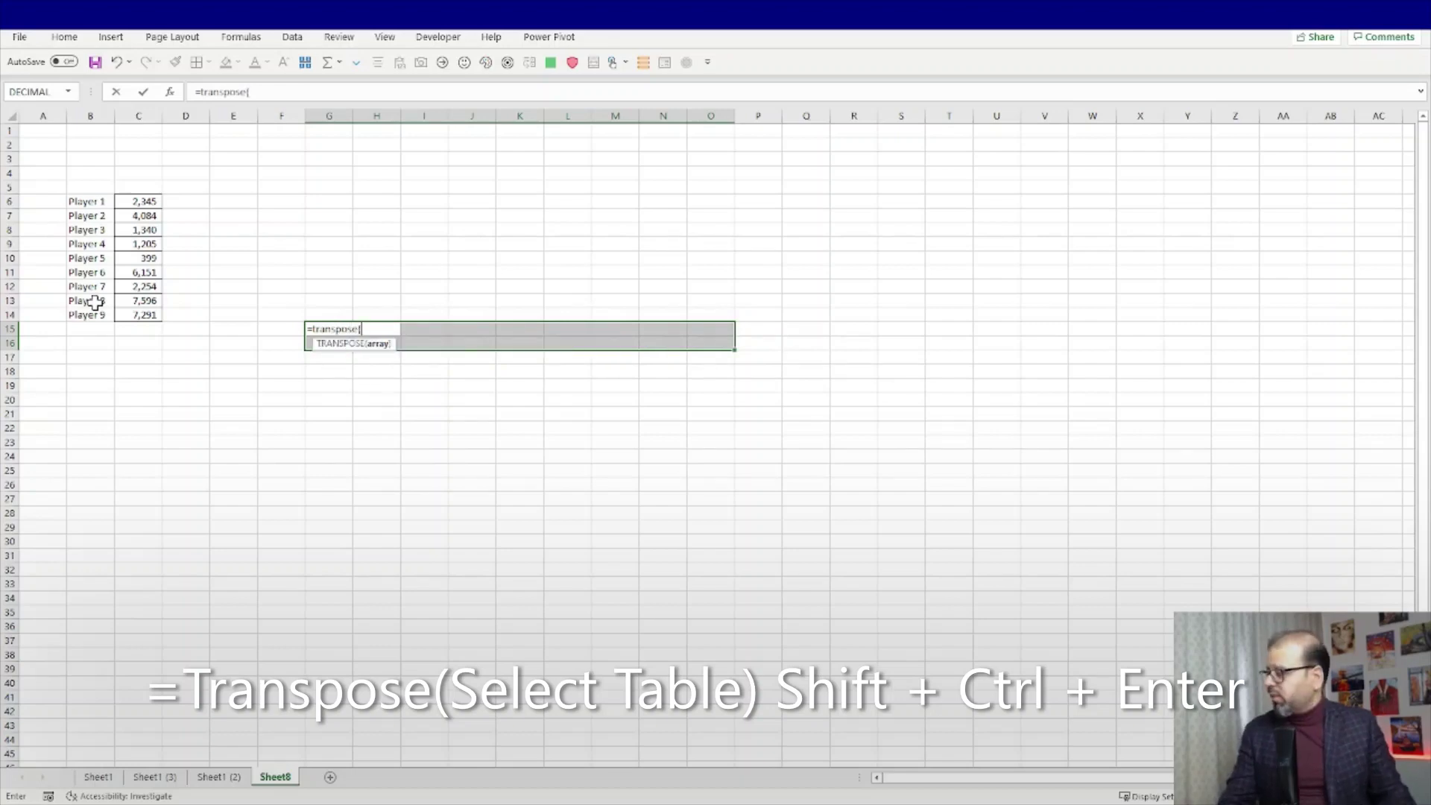
pyautogui.moveTo(97, 205); pyautogui.dragTo(139, 313)
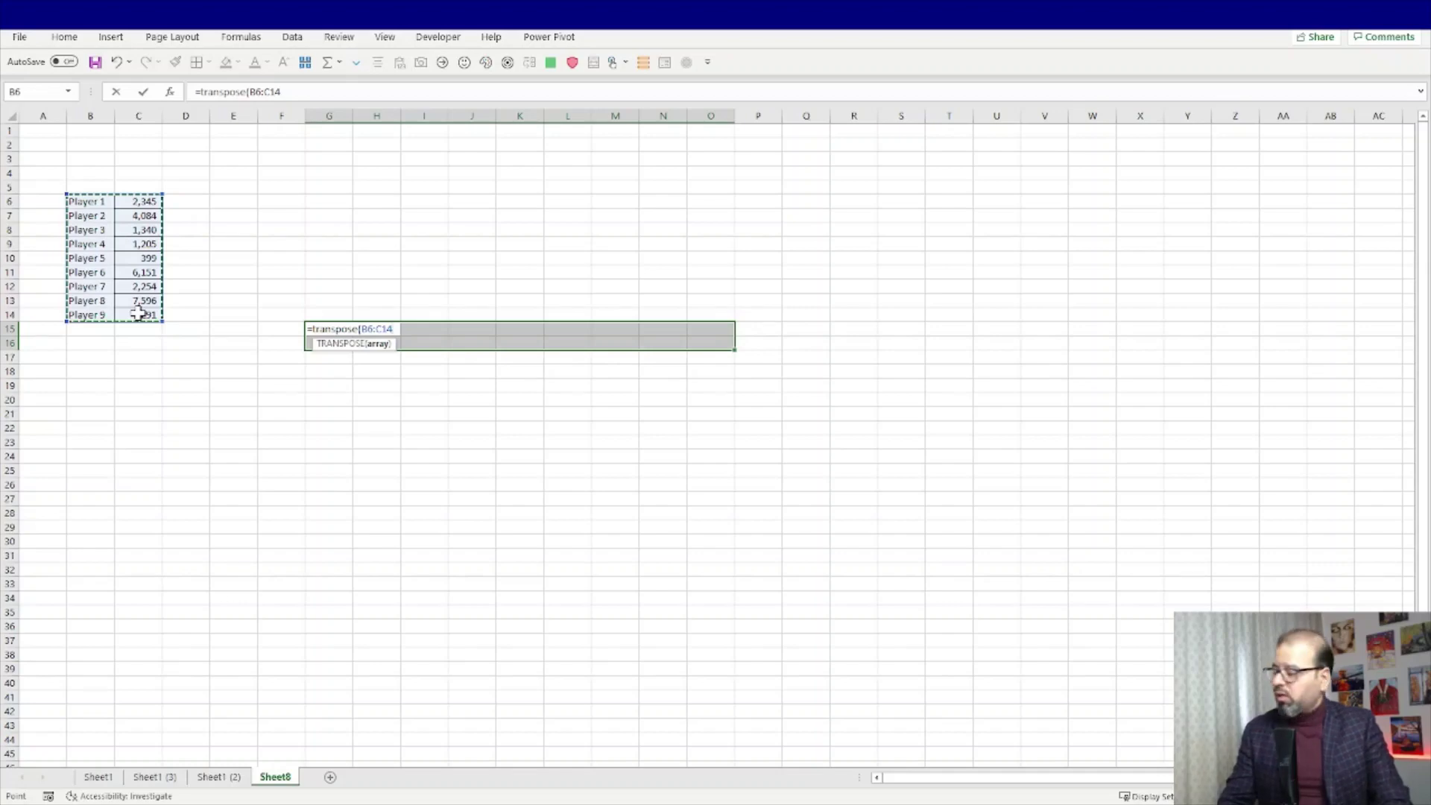
pyautogui.hotkey('ctrl', 'shift', 'Return')
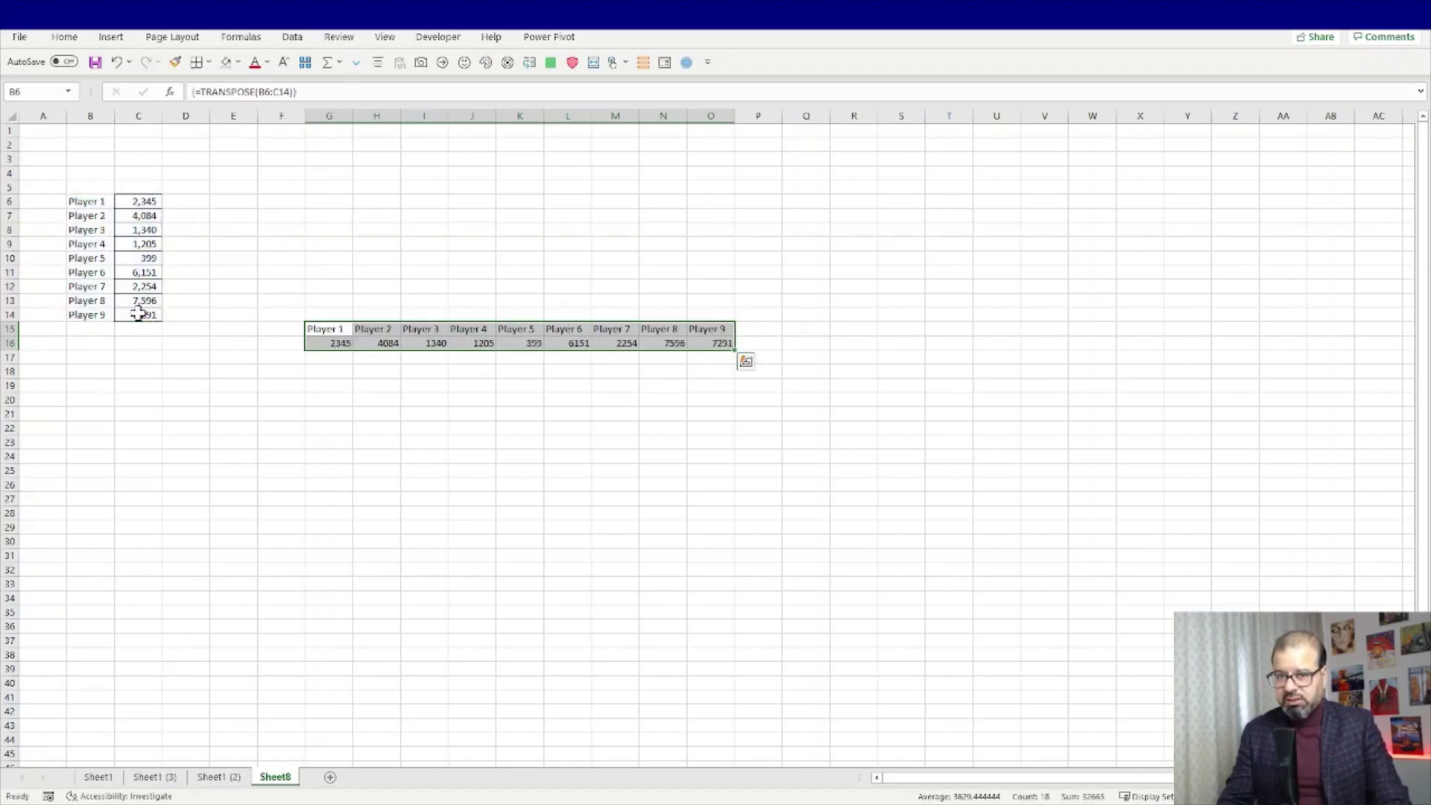
pyautogui.click(216, 386)
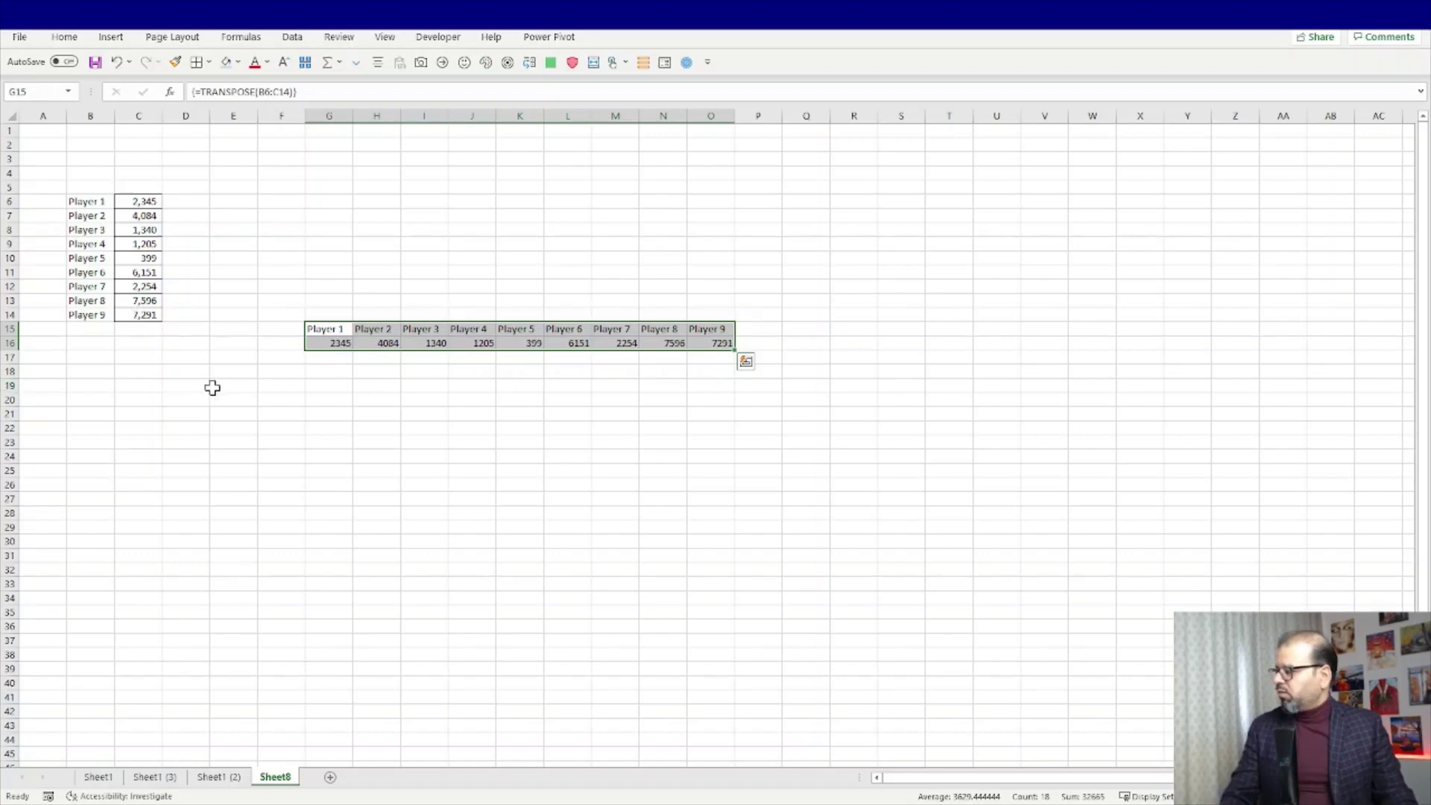
pyautogui.click(327, 355)
pyautogui.press('Up')
# Step: Set the Player 1 value in C6 of the source table to 4564
pyautogui.click(136, 203)
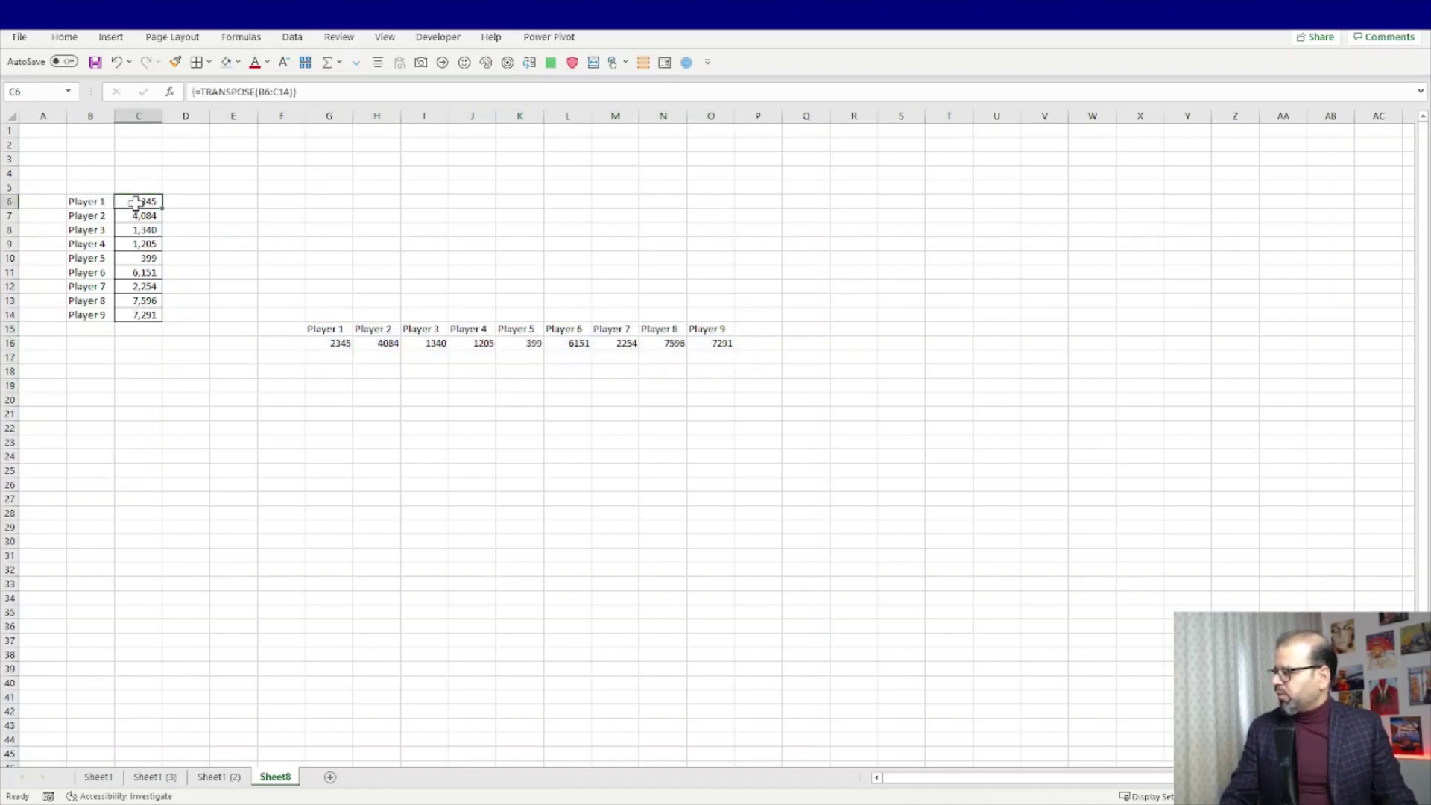
pyautogui.write('4564')
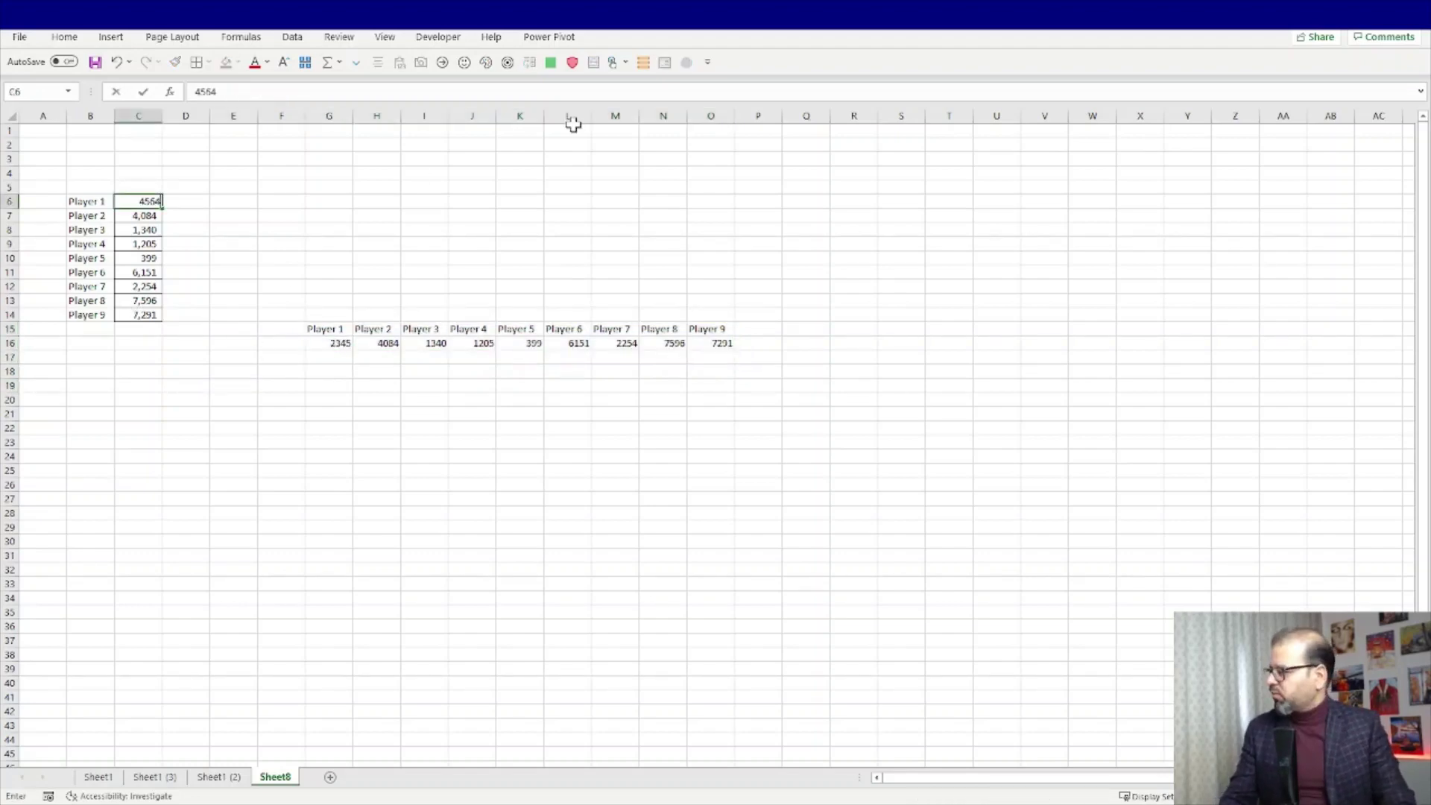
pyautogui.press('Return')
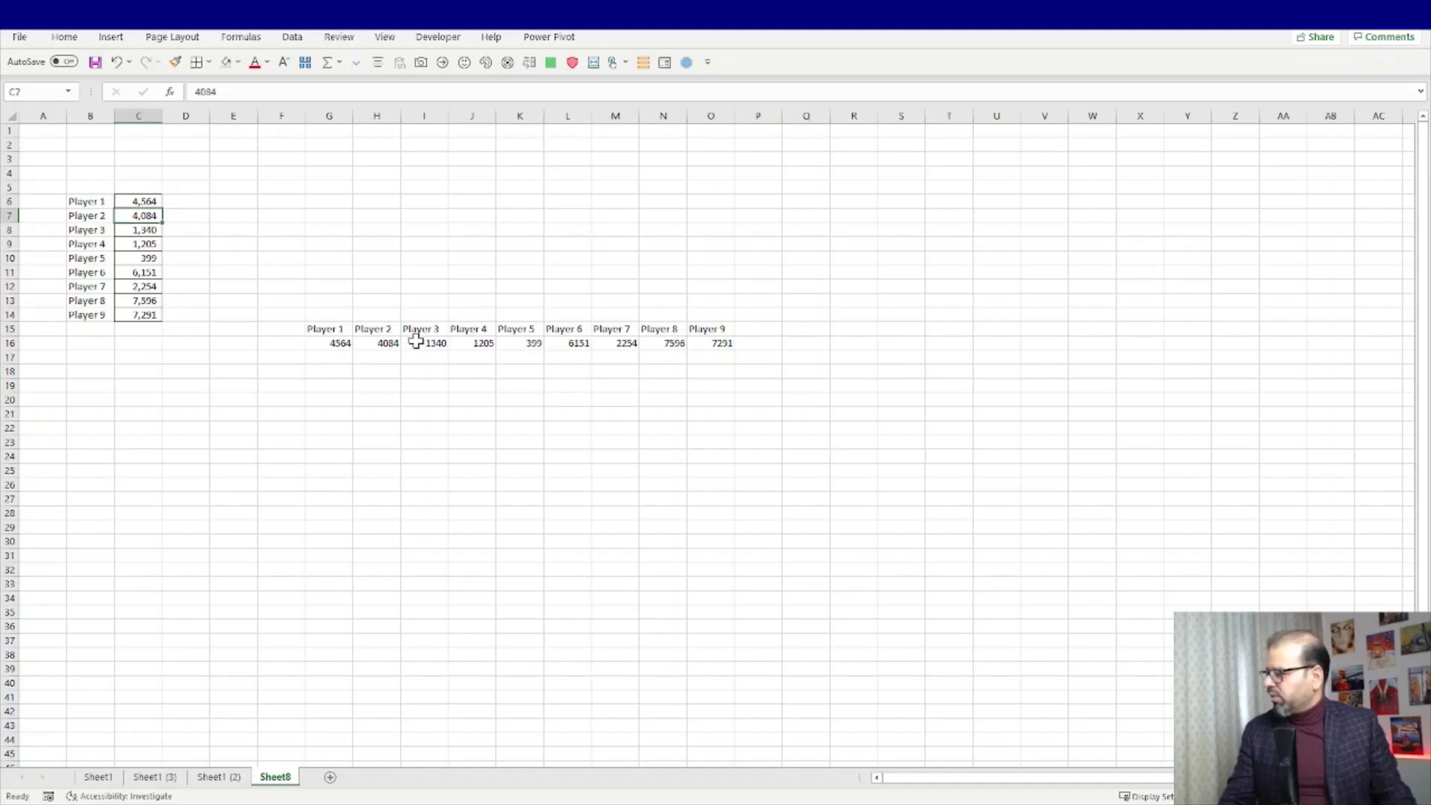
# Step: Apply a light grey fill to both Player 1 values, C6 and G16
pyautogui.click(333, 343)
pyautogui.keyDown('ctrl'); pyautogui.click(131, 203); pyautogui.keyUp('ctrl')
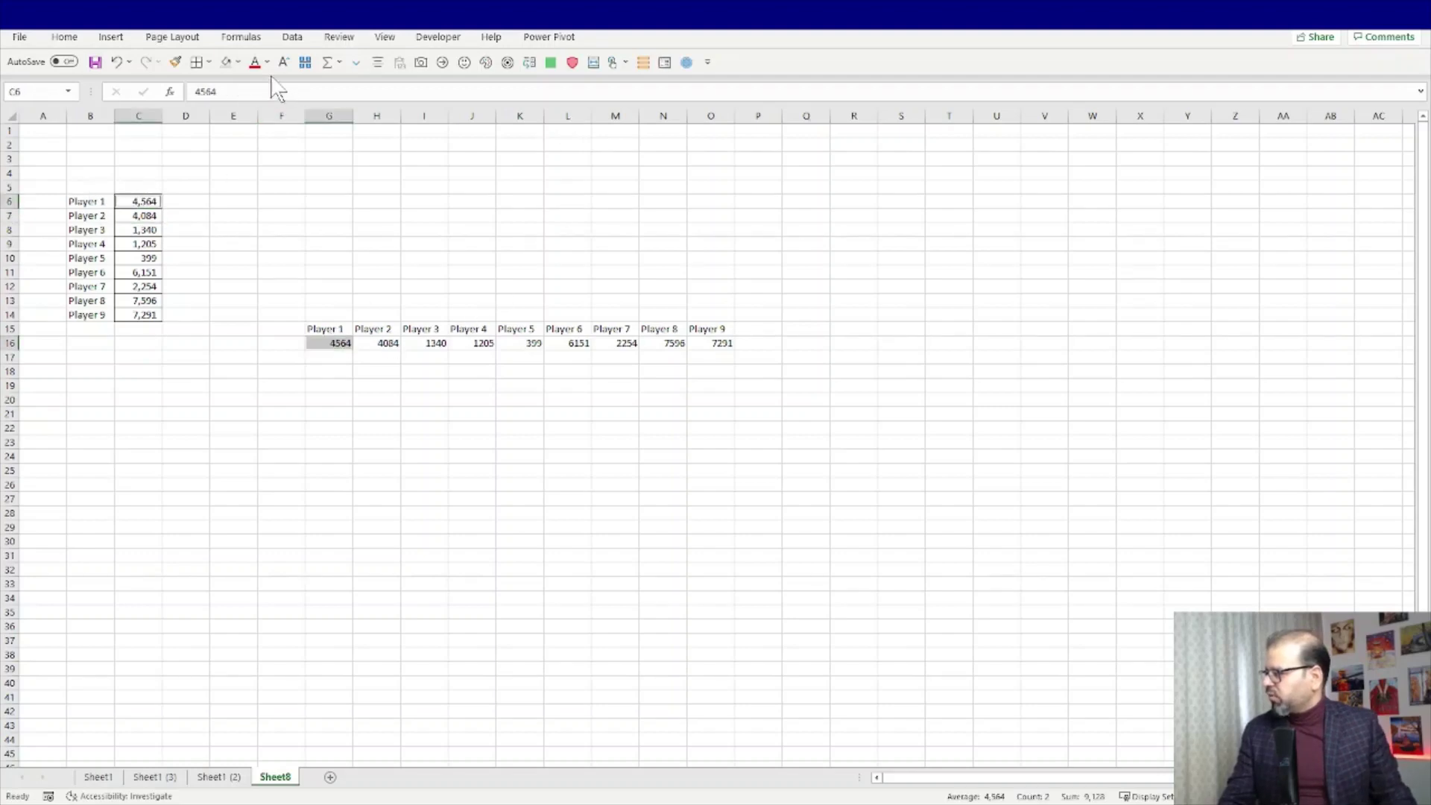
pyautogui.click(227, 70)
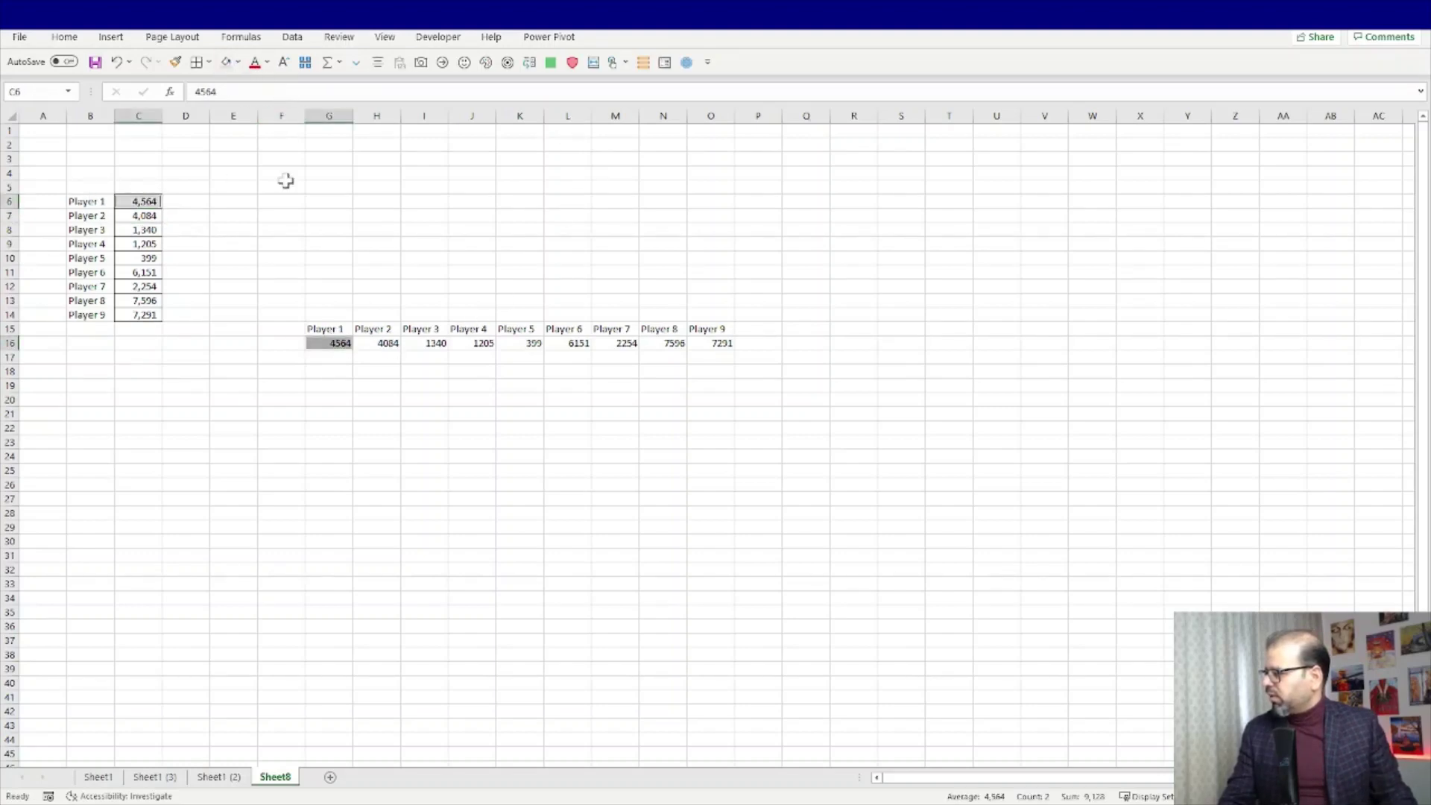
pyautogui.click(239, 369)
# Step: Set both the Player 1 value in C6 and the Player 9 value in C14 to 1
pyautogui.click(144, 201)
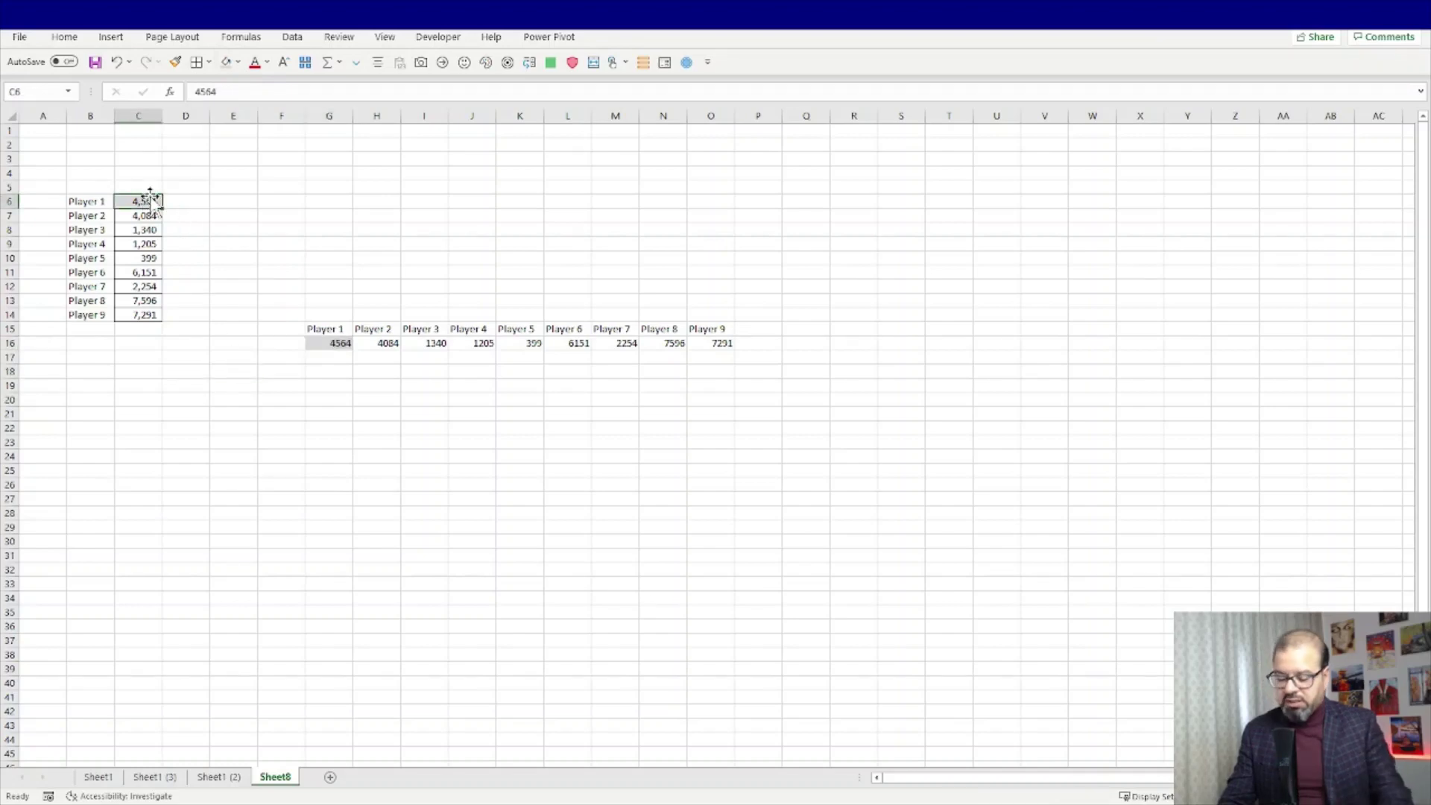
pyautogui.write('1')
pyautogui.press('Return')
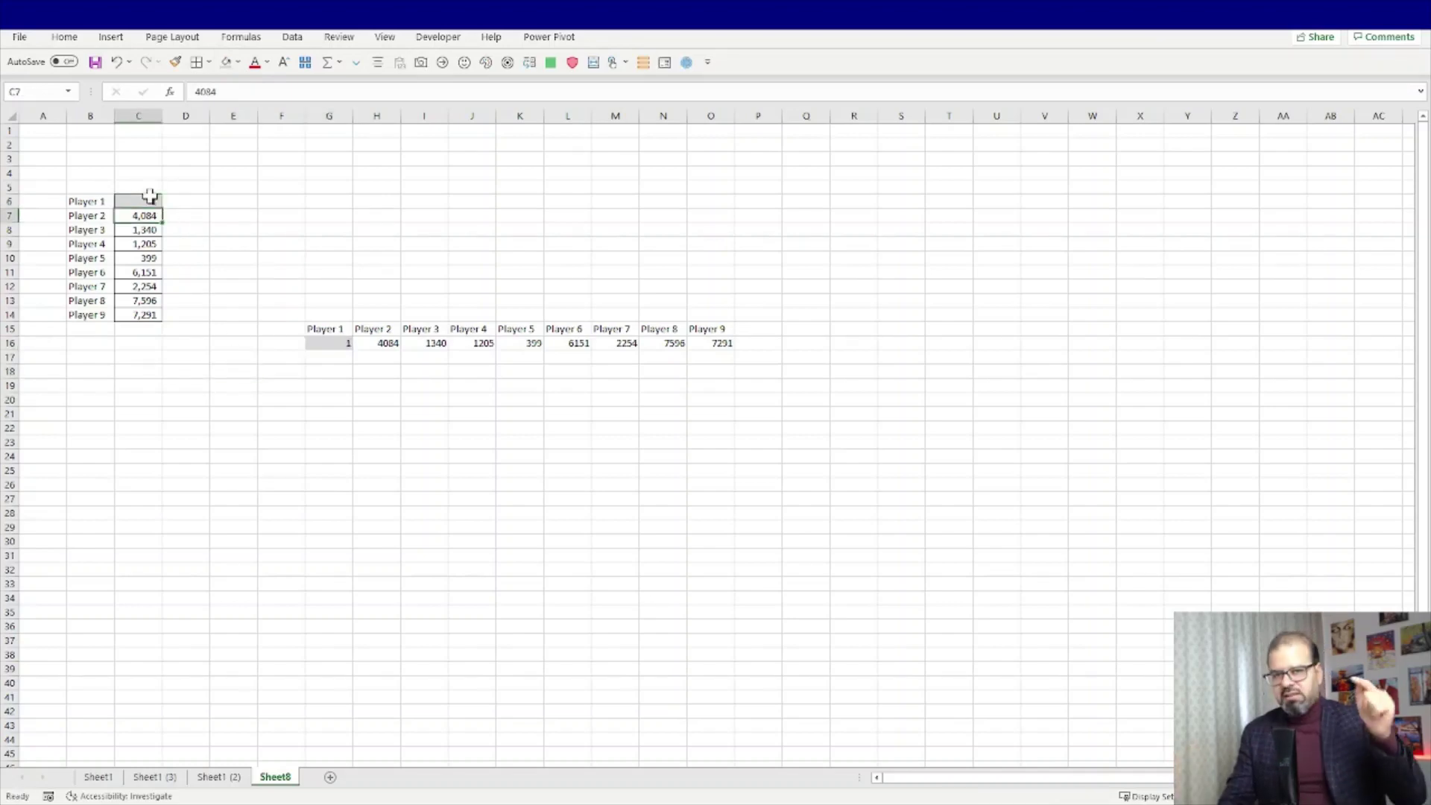
pyautogui.click(334, 345)
pyautogui.click(156, 313)
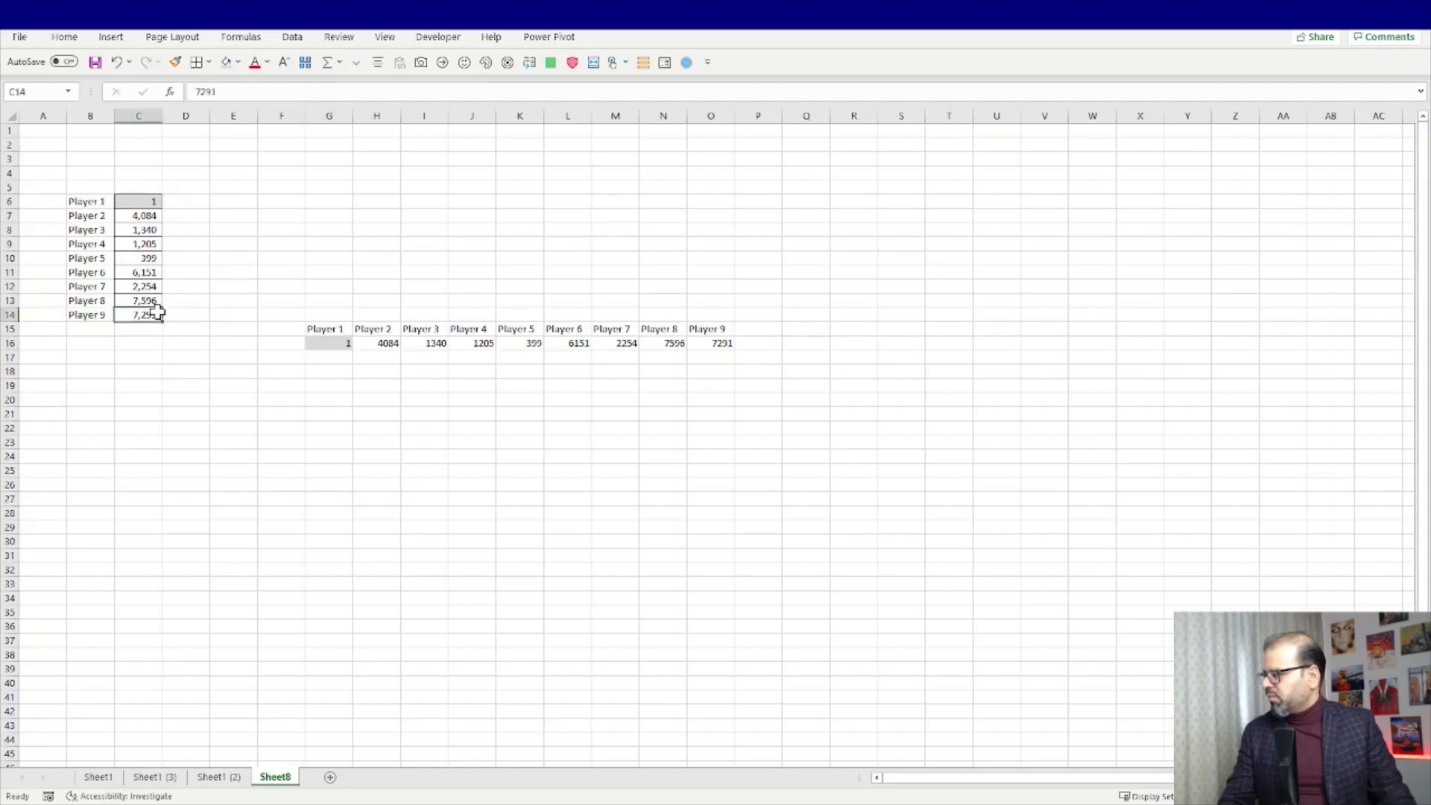
pyautogui.write('1')
pyautogui.press('Return')
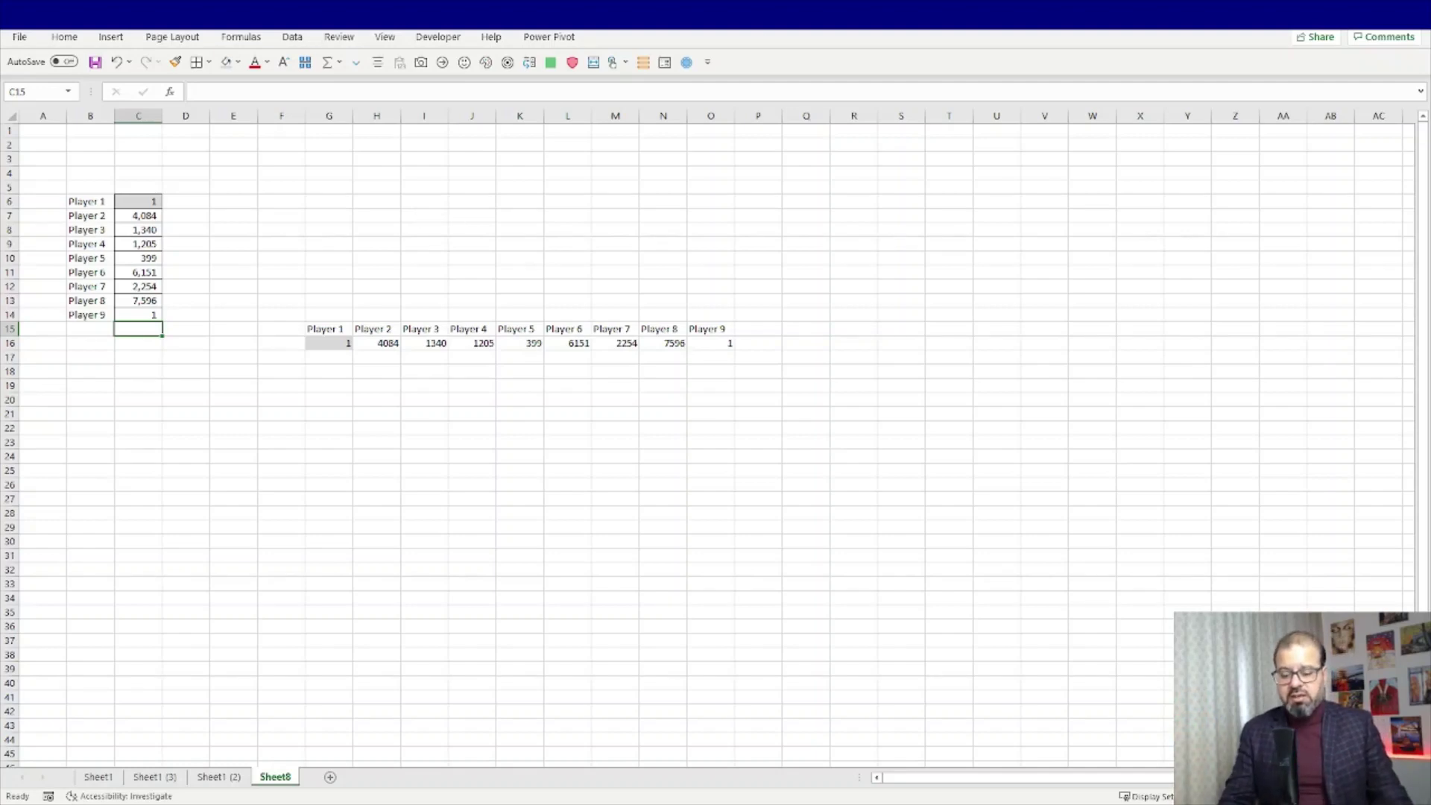
pyautogui.hotkey('alt', 'F1')
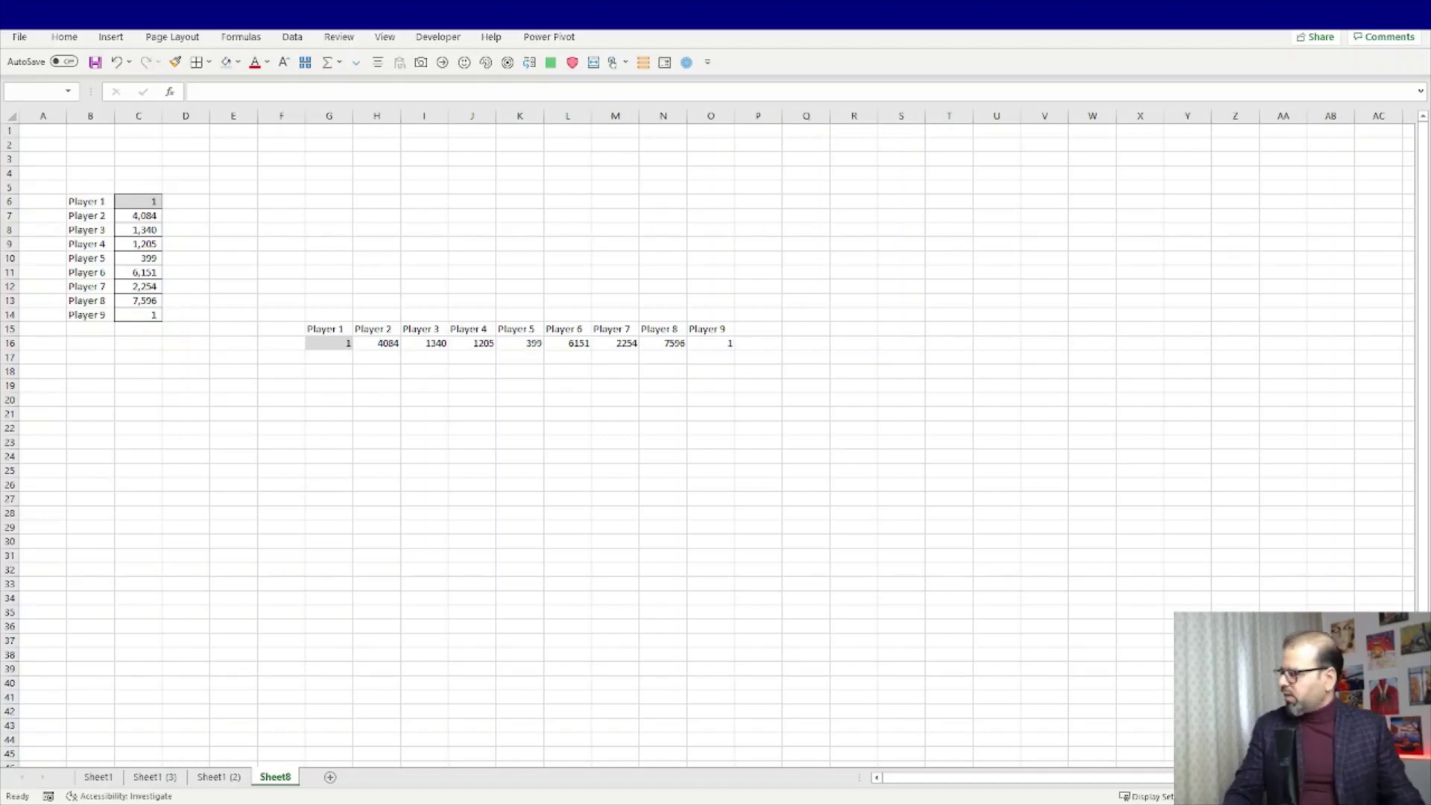
pyautogui.click(212, 793)
pyautogui.click(386, 541)
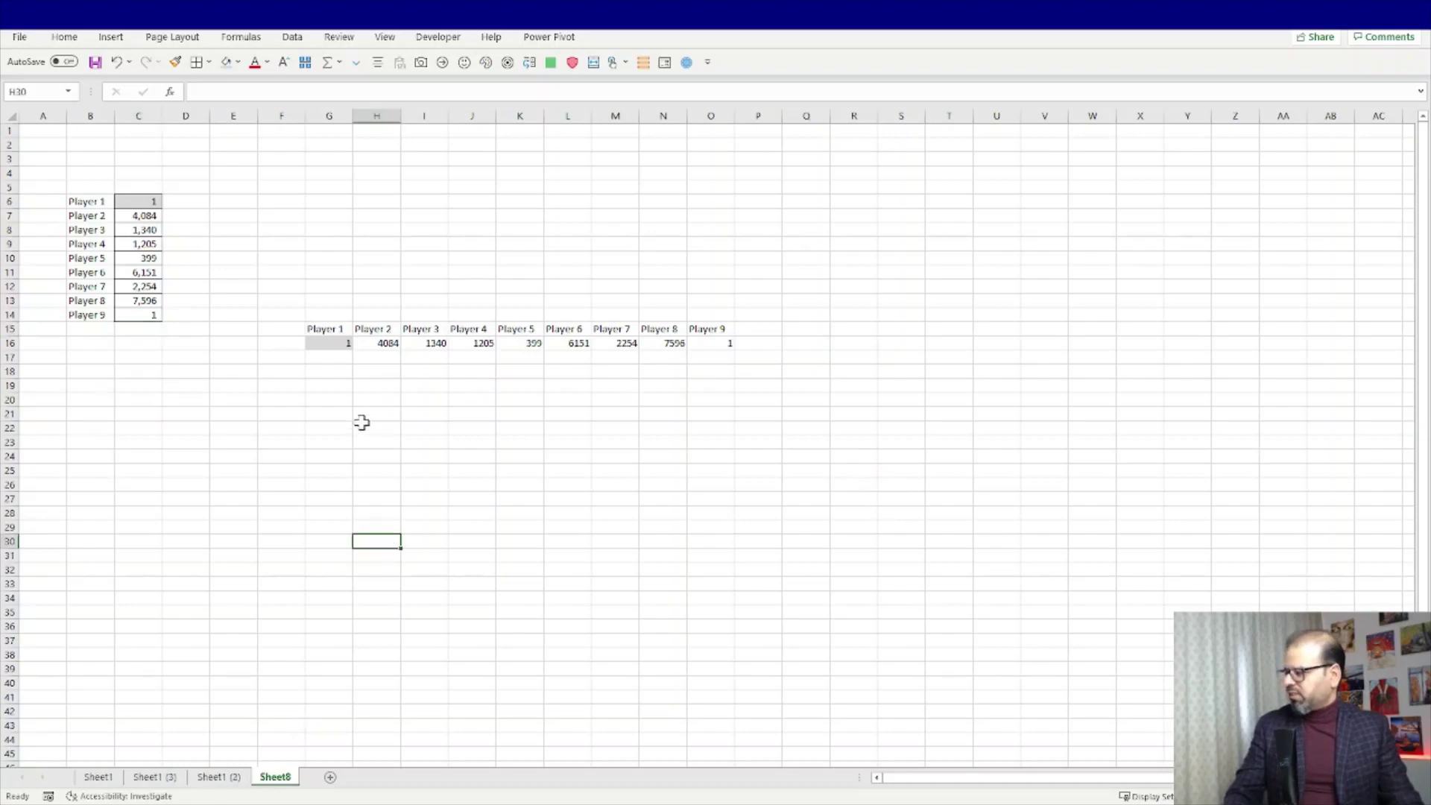
pyautogui.click(363, 359)
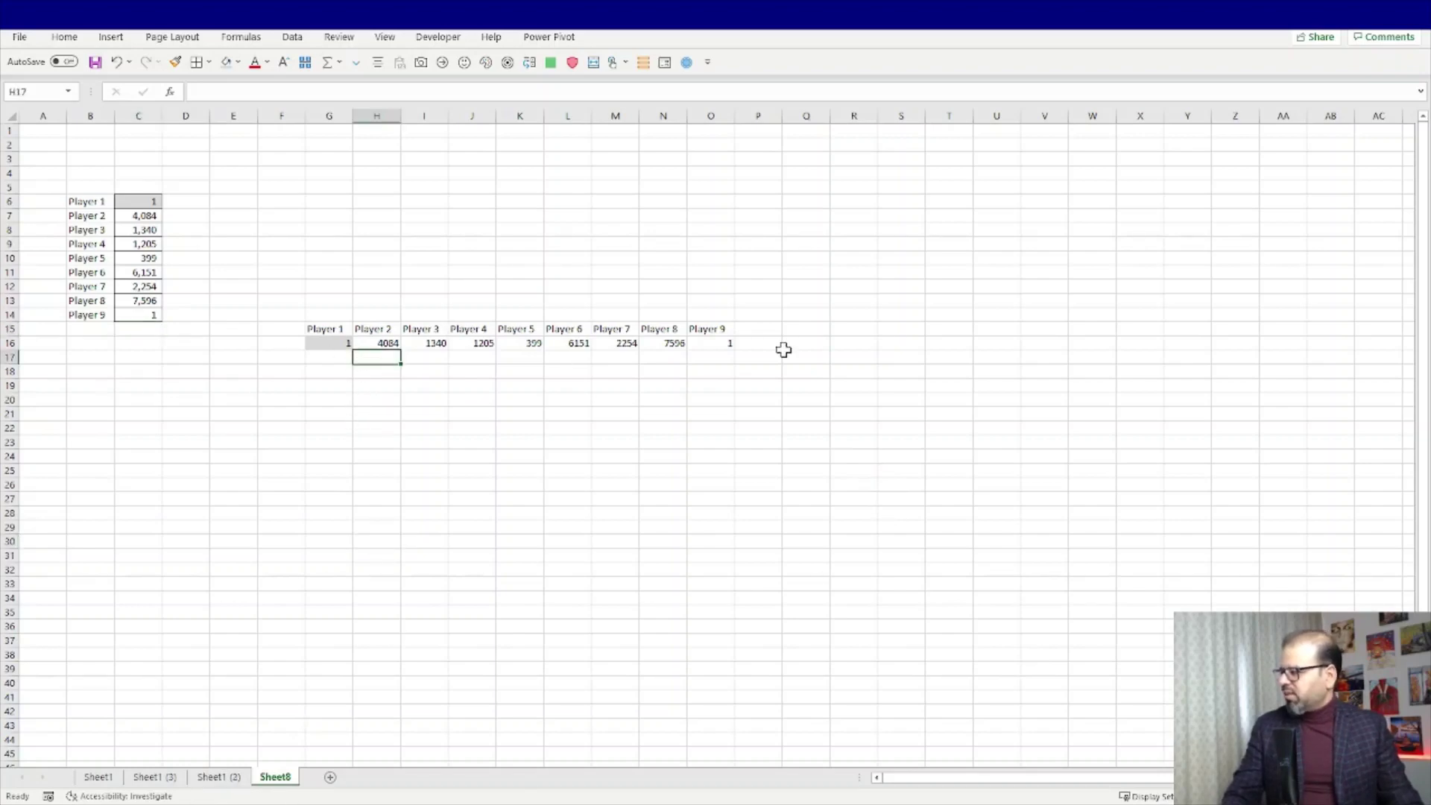
pyautogui.click(288, 357)
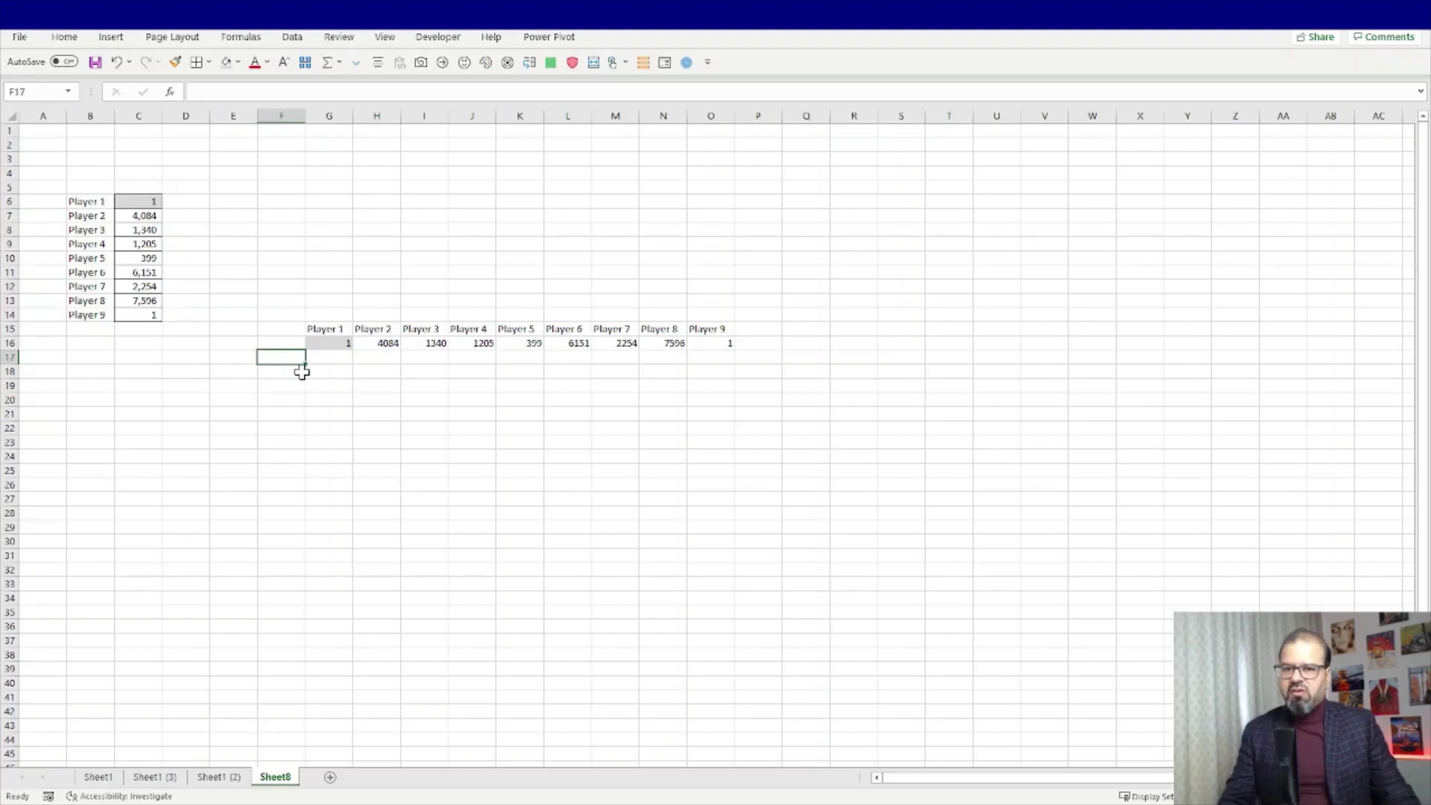
# Step: Switch to the Sheet1 (2) worksheet and select G13, the empty cell below the totals column
pyautogui.click(218, 777)
pyautogui.click(642, 386)
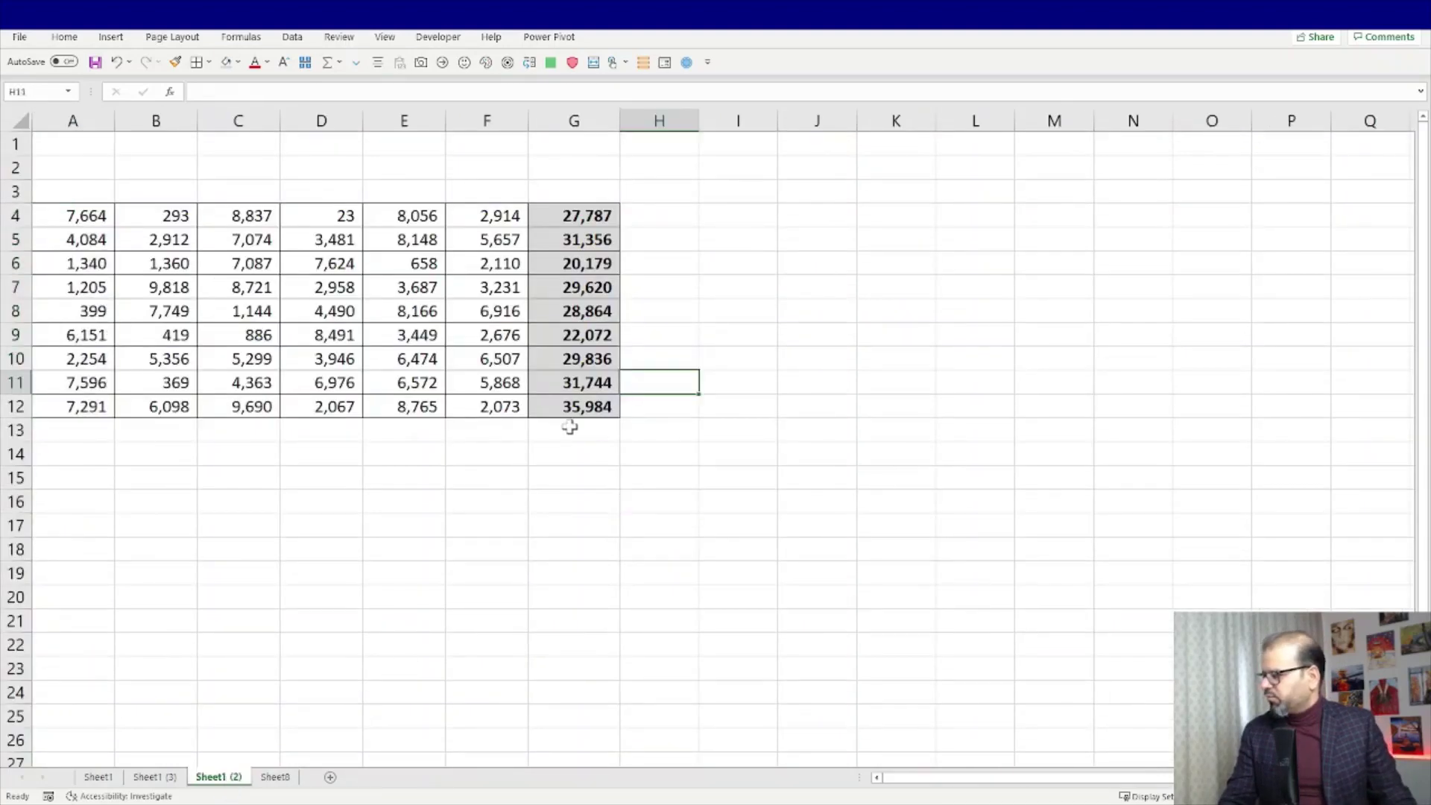
pyautogui.click(660, 406)
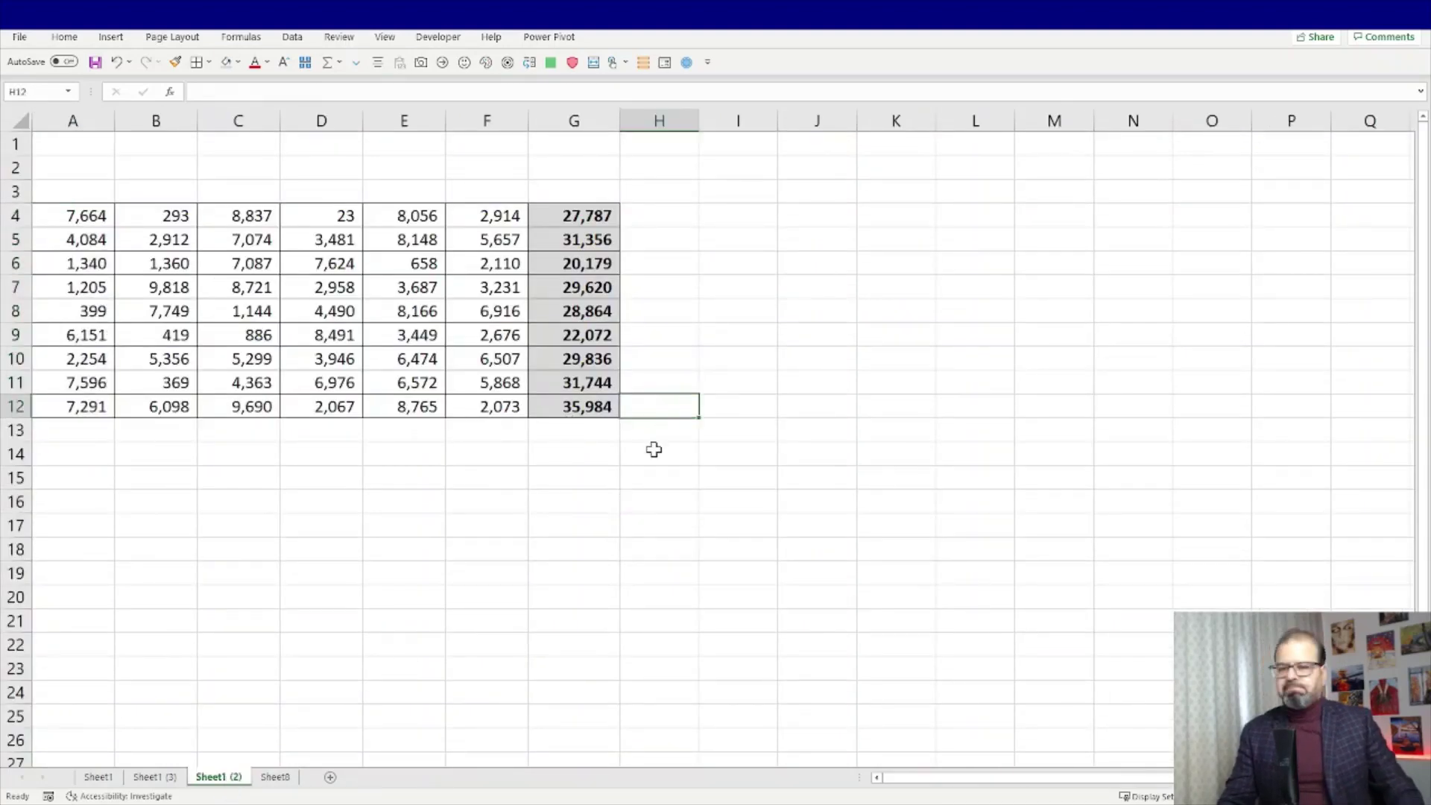
pyautogui.click(615, 434)
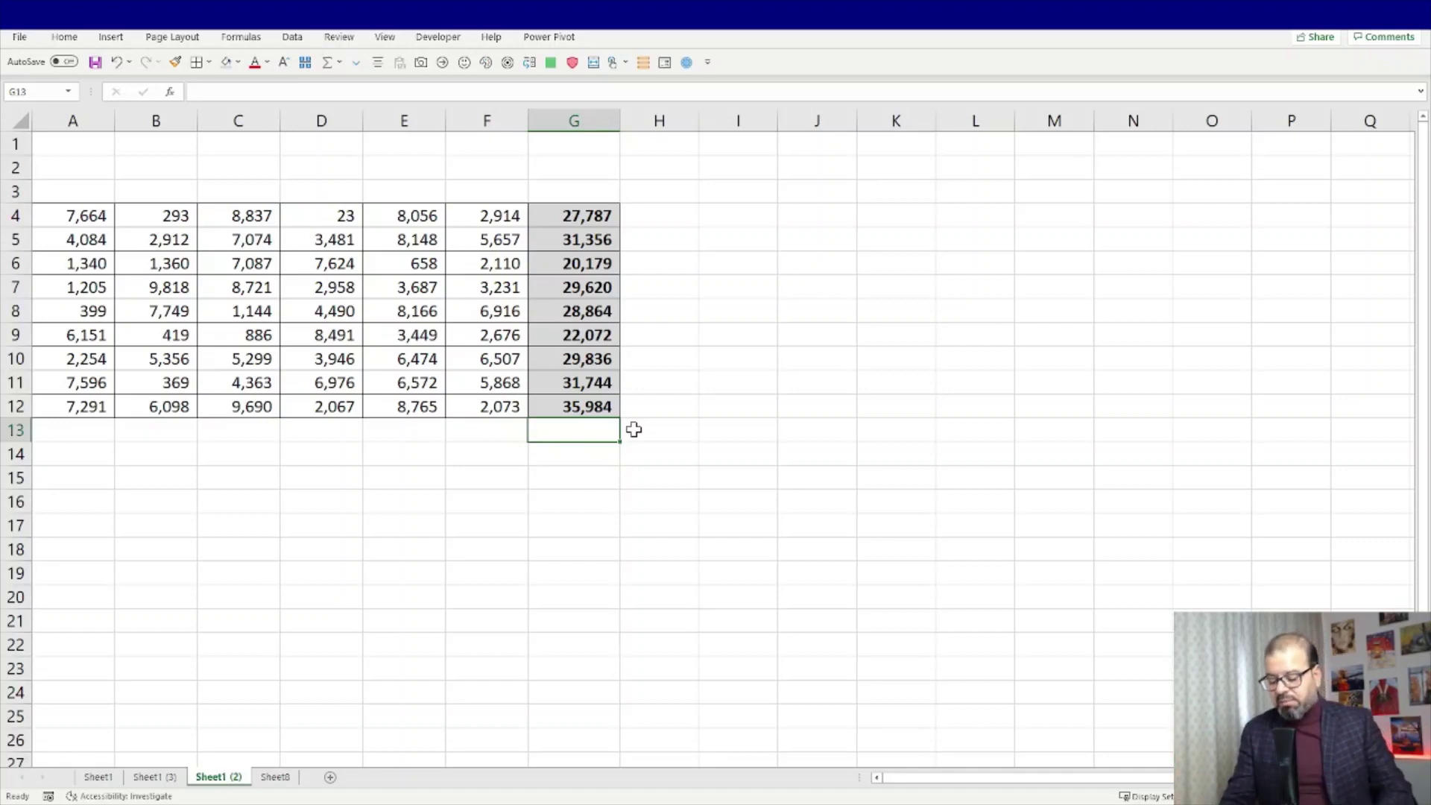
# Step: Fill G13 down with the SUM formula from G12, and convert G12's formula to a static value
pyautogui.hotkey('ctrl', 'd')
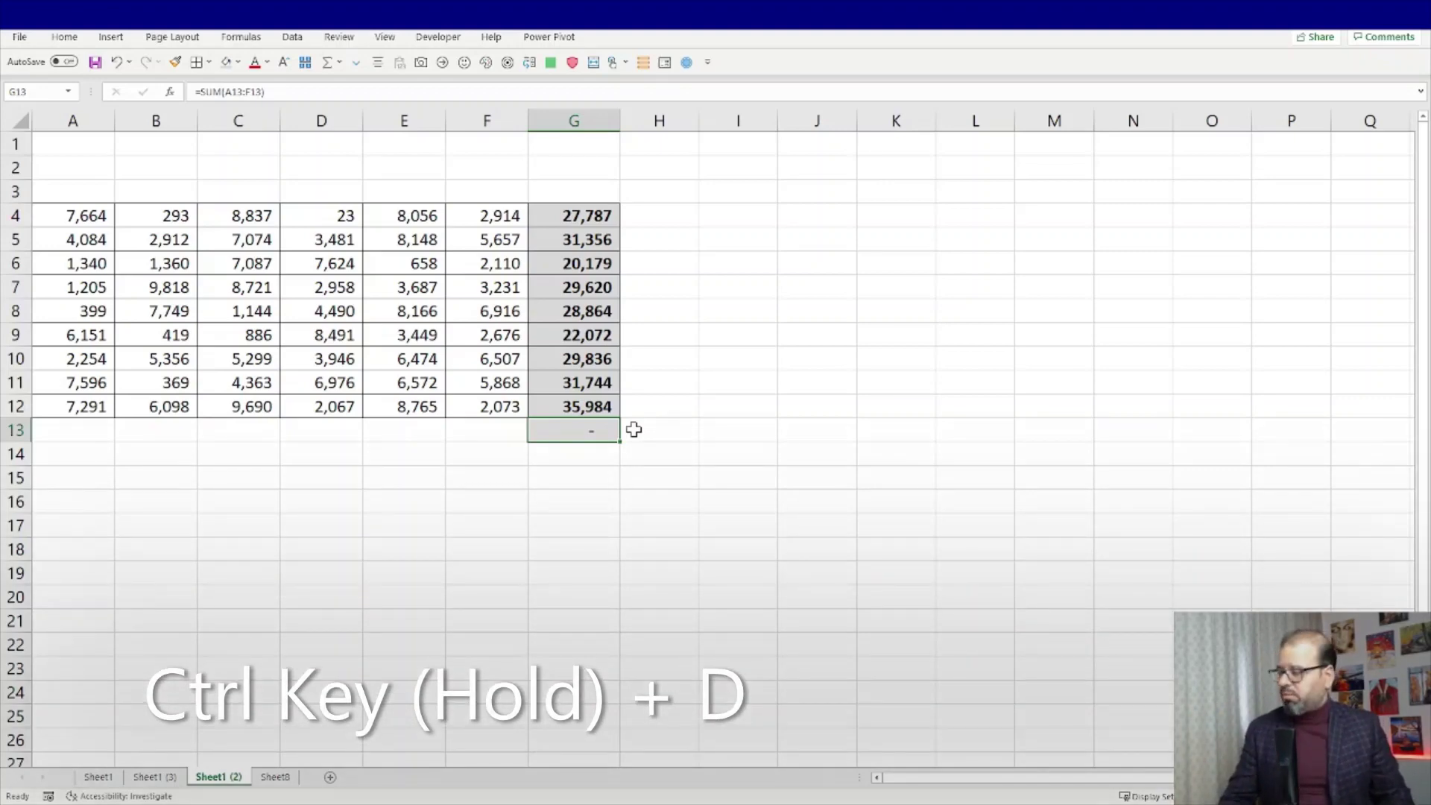
pyautogui.click(603, 407)
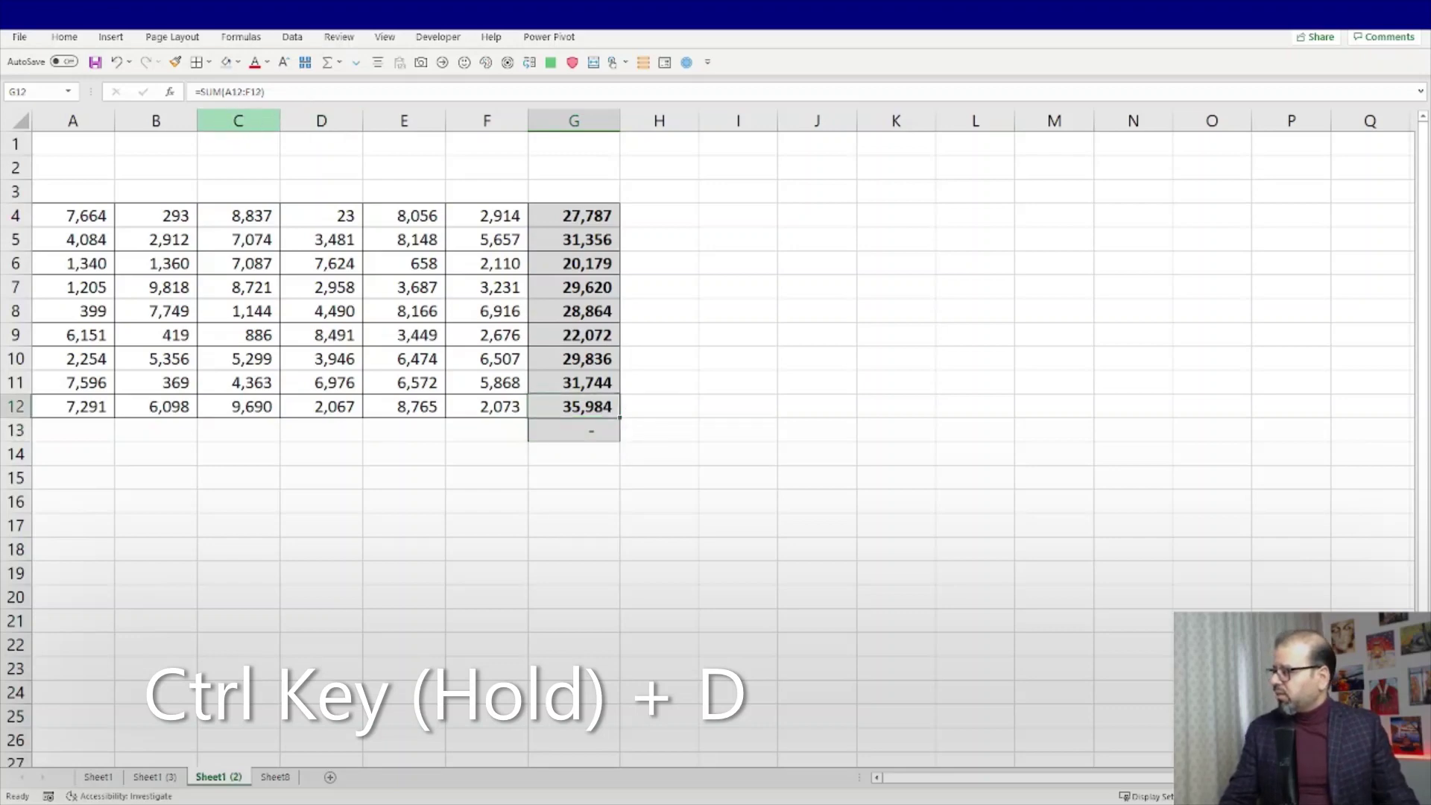
pyautogui.hotkey('ctrl', 'c')
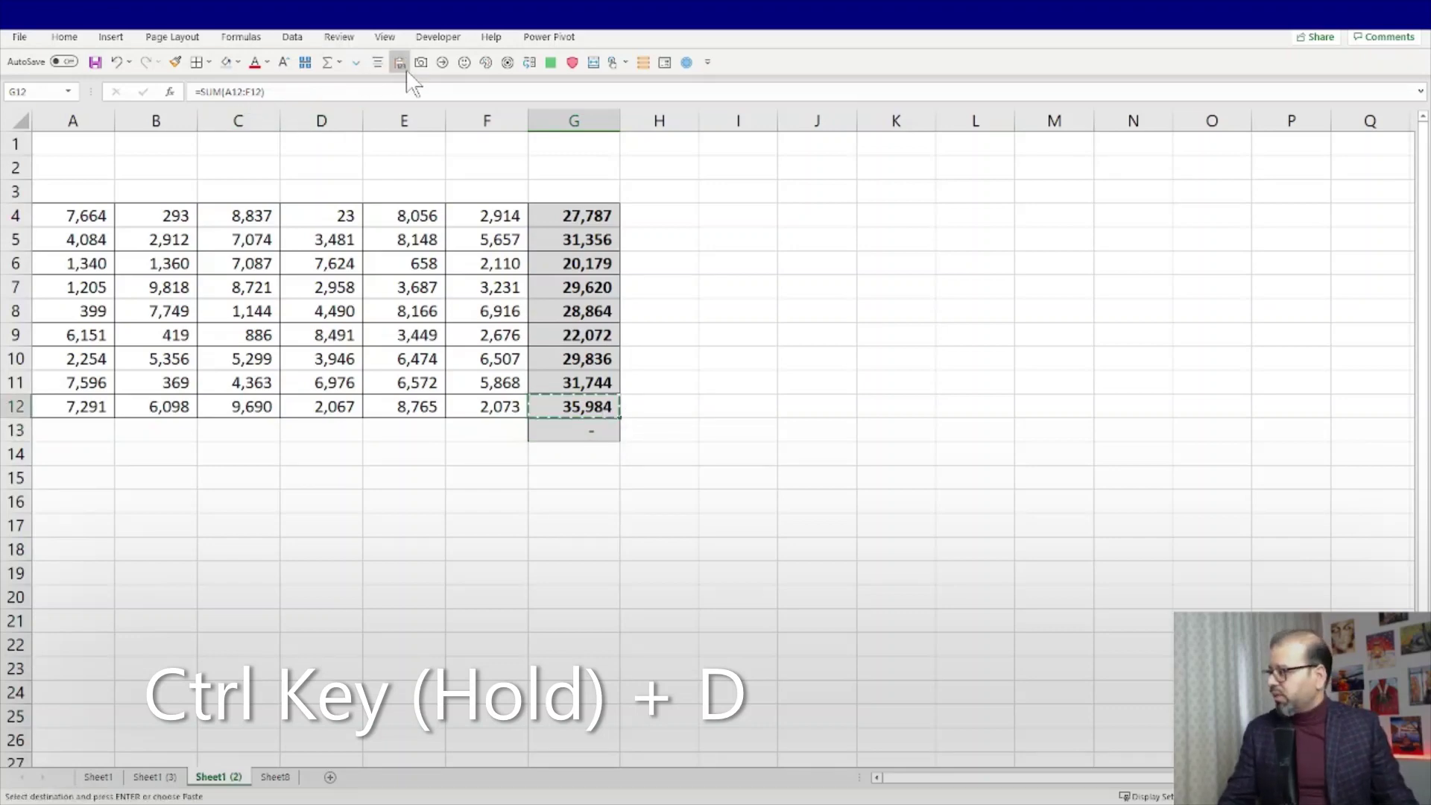
pyautogui.click(400, 63)
pyautogui.press('Escape')
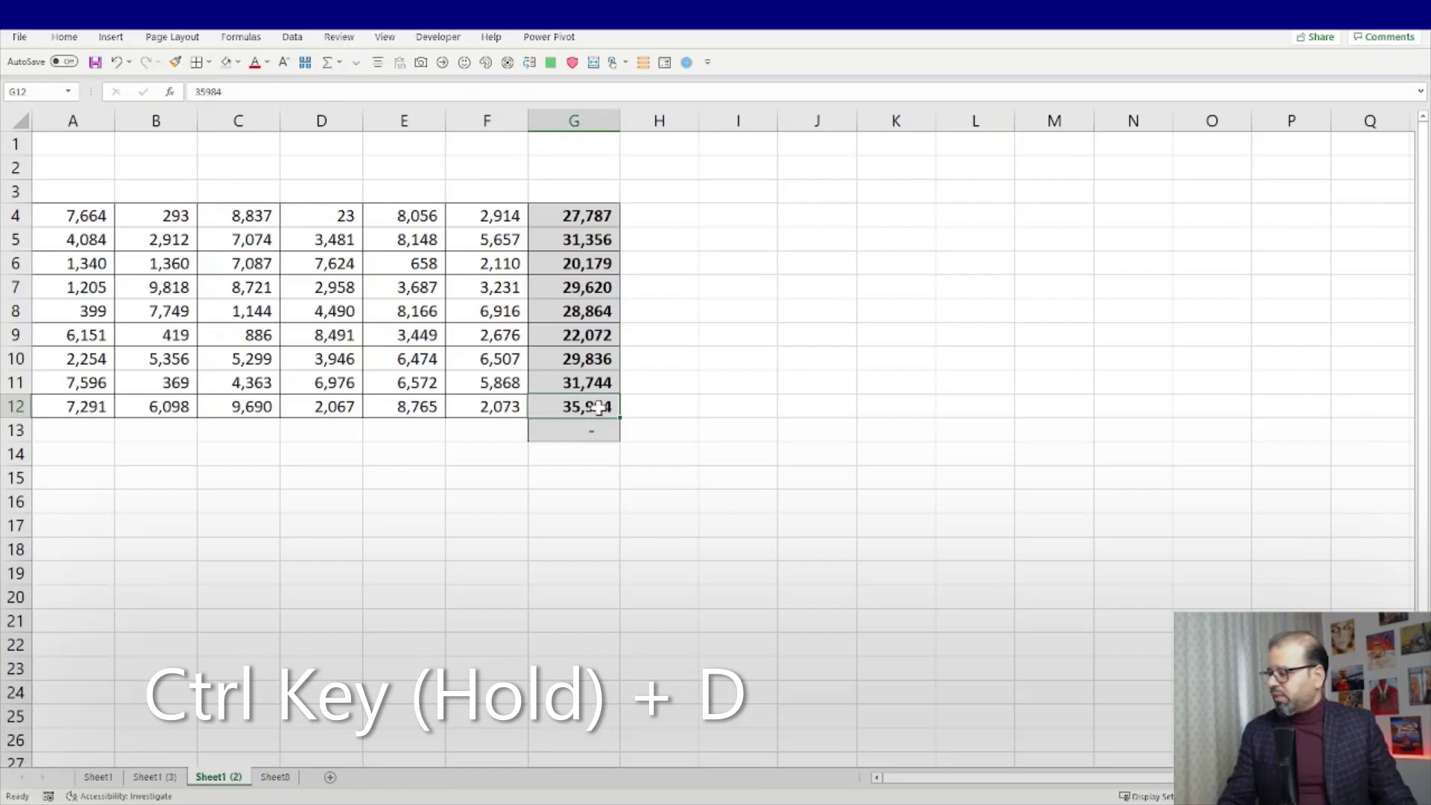
# Step: Copy G12's static value down into G13 and across into H12 with Fill Down and Fill Right
pyautogui.click(548, 428)
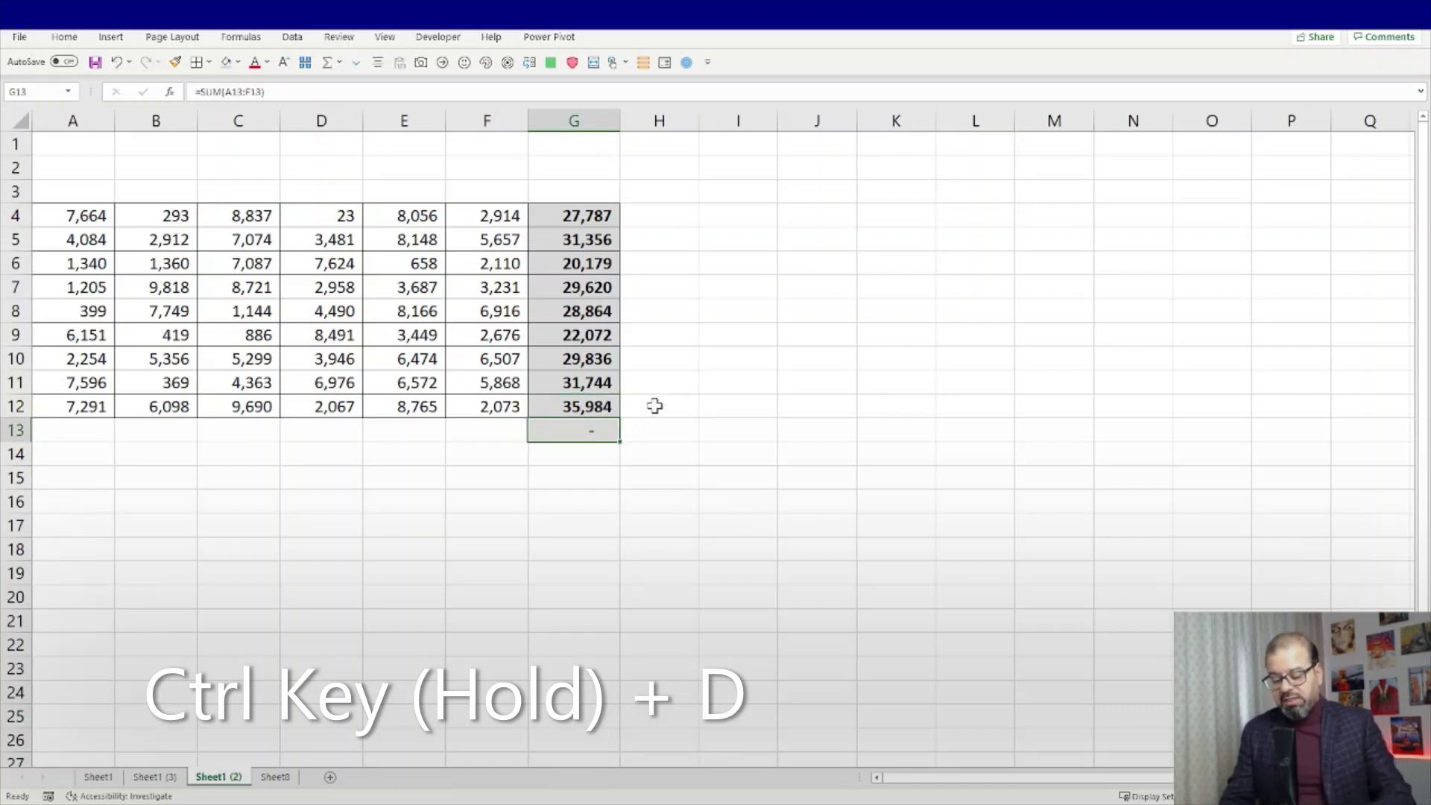
pyautogui.hotkey('ctrl', 'd')
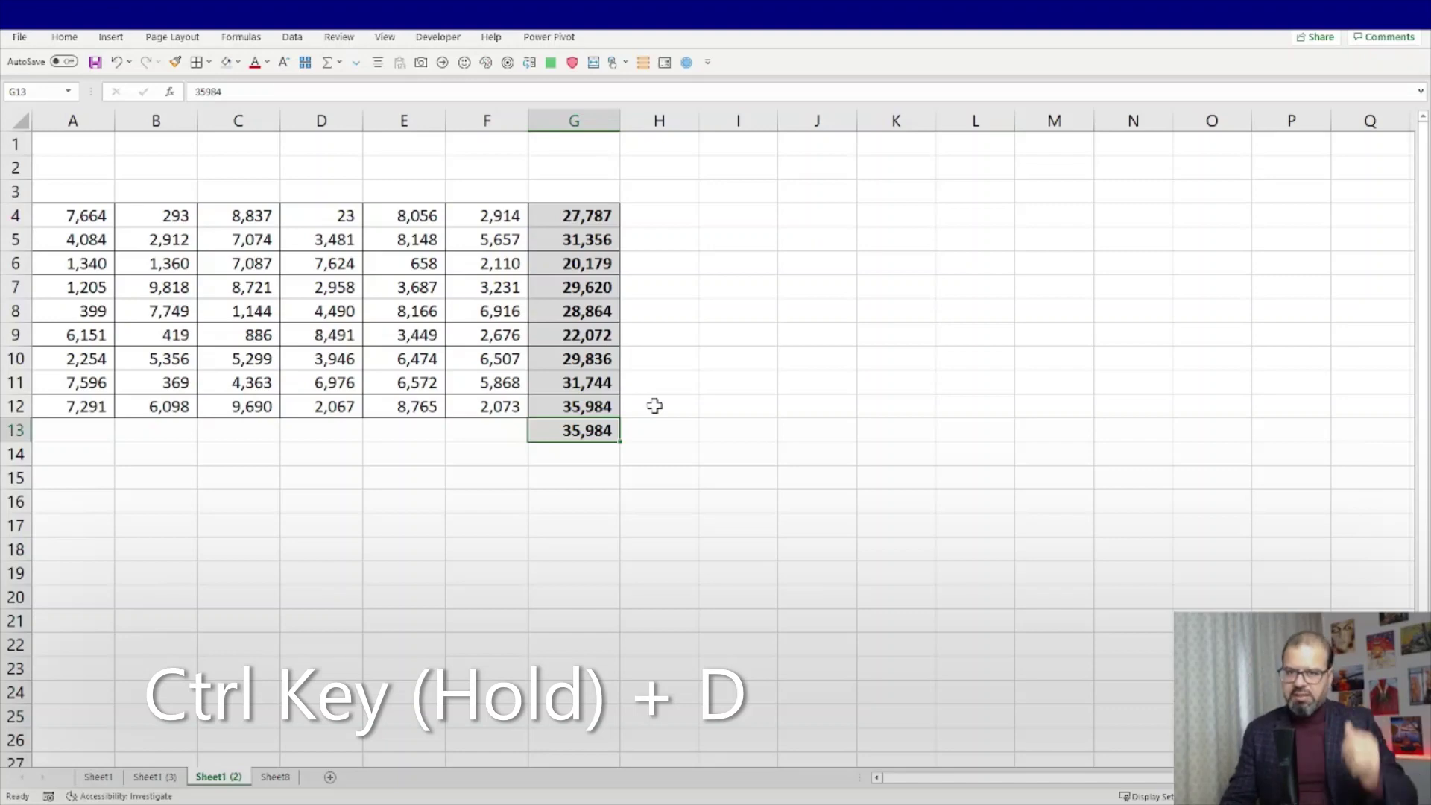
pyautogui.click(655, 405)
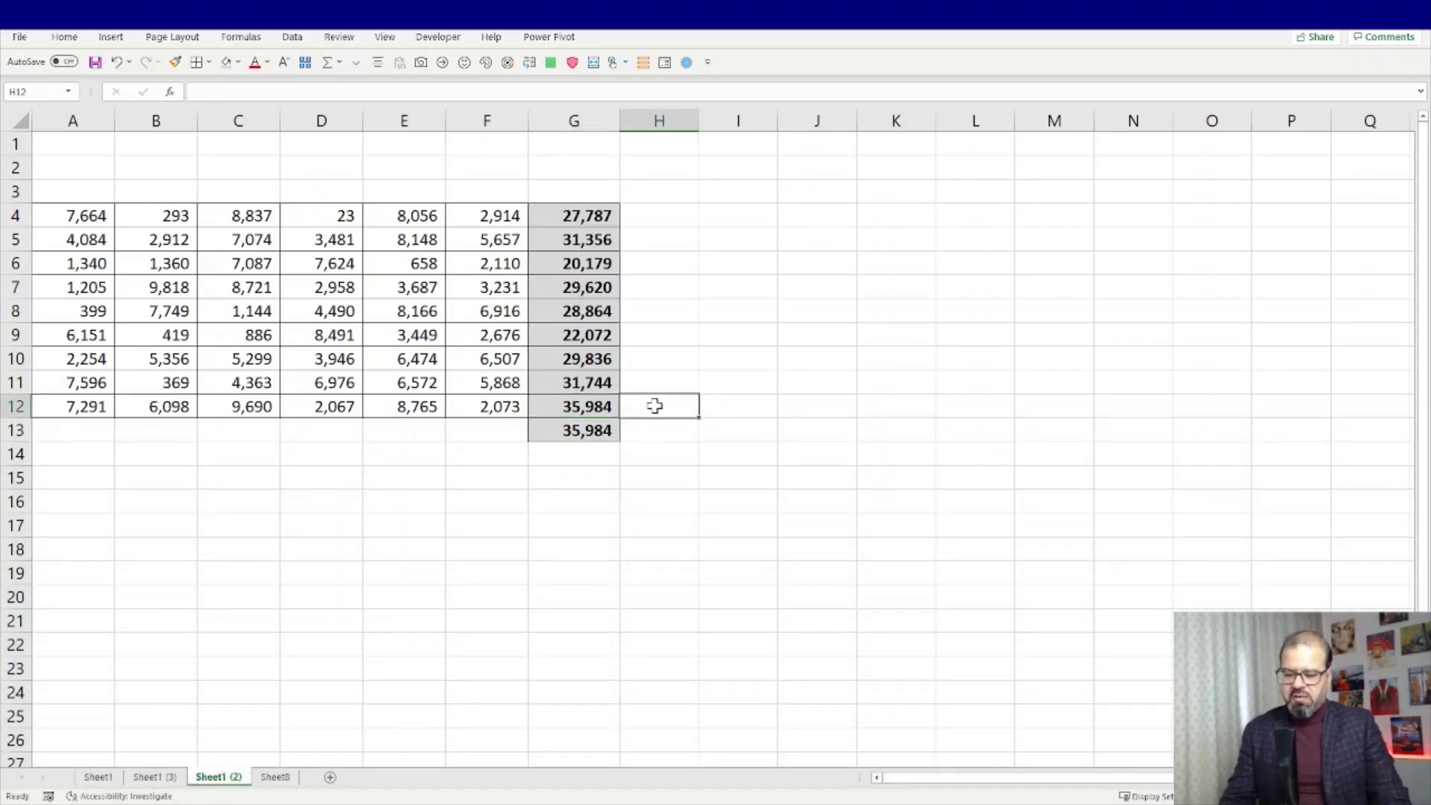
pyautogui.hotkey('ctrl', 'r')
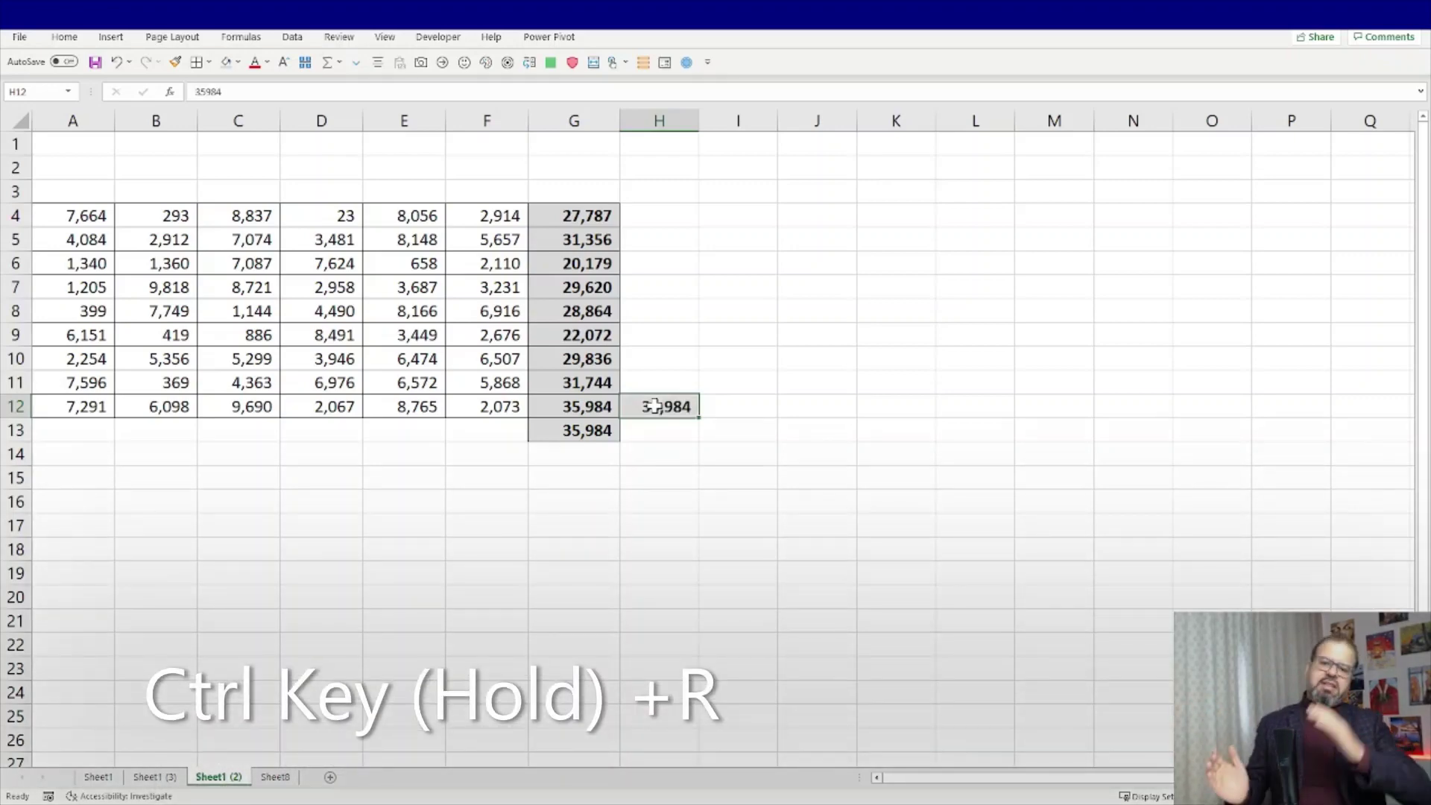
# Step: Copy G13's value down into G14 and across into H13 with Fill Down and Fill Right
pyautogui.press('Down')
pyautogui.press('Down')
pyautogui.press('Left')
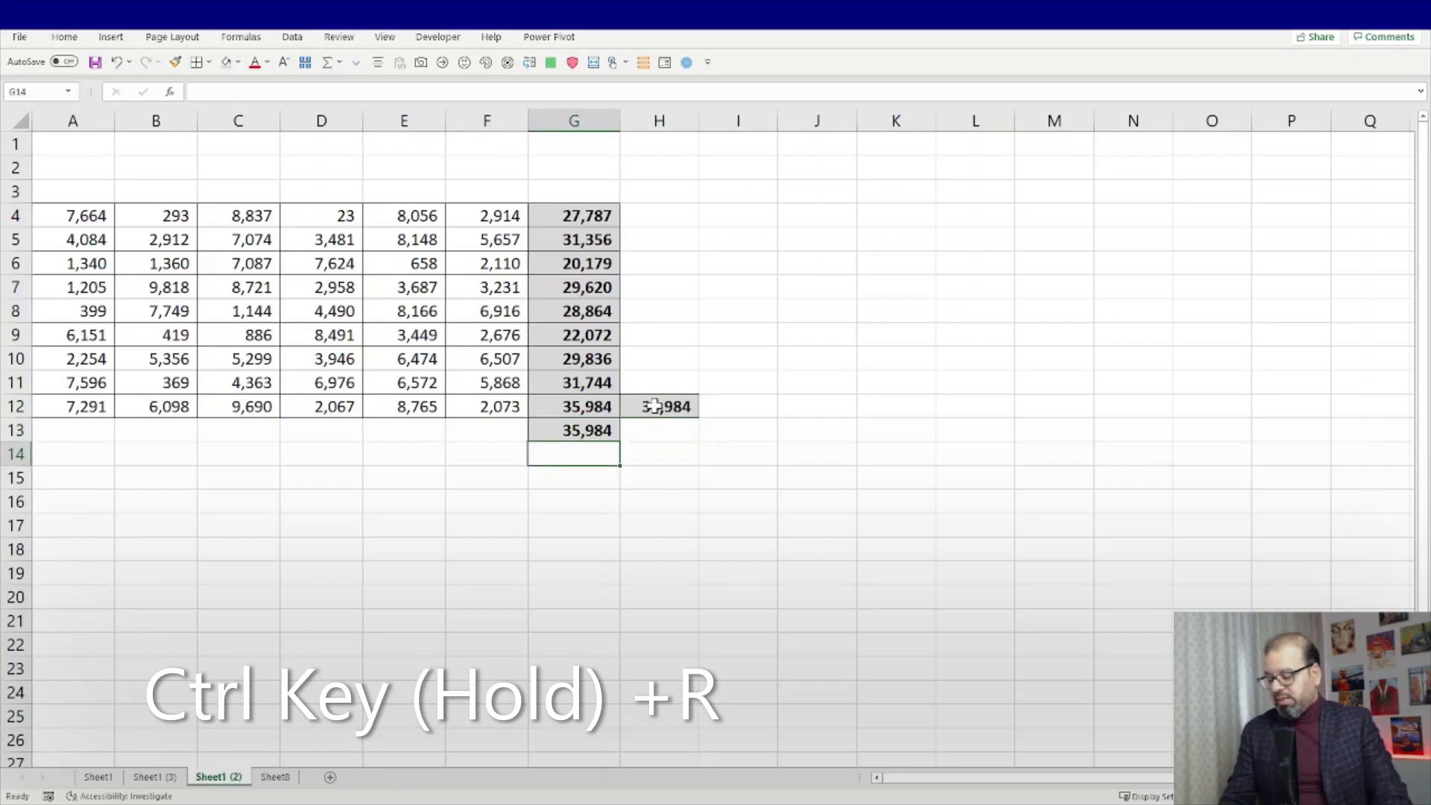
pyautogui.hotkey('ctrl', 'd')
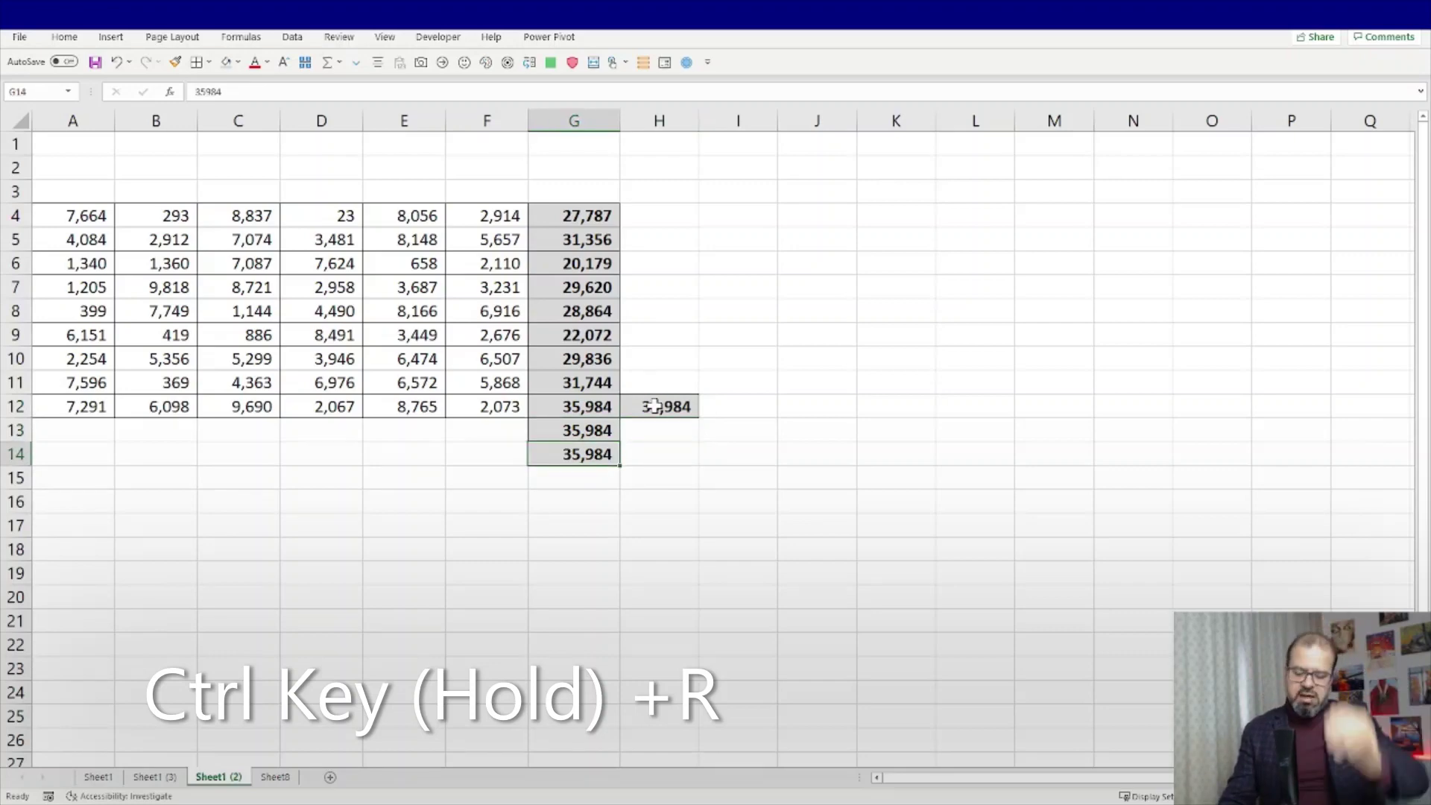
pyautogui.press('Up')
pyautogui.press('Right')
pyautogui.hotkey('ctrl', 'r')
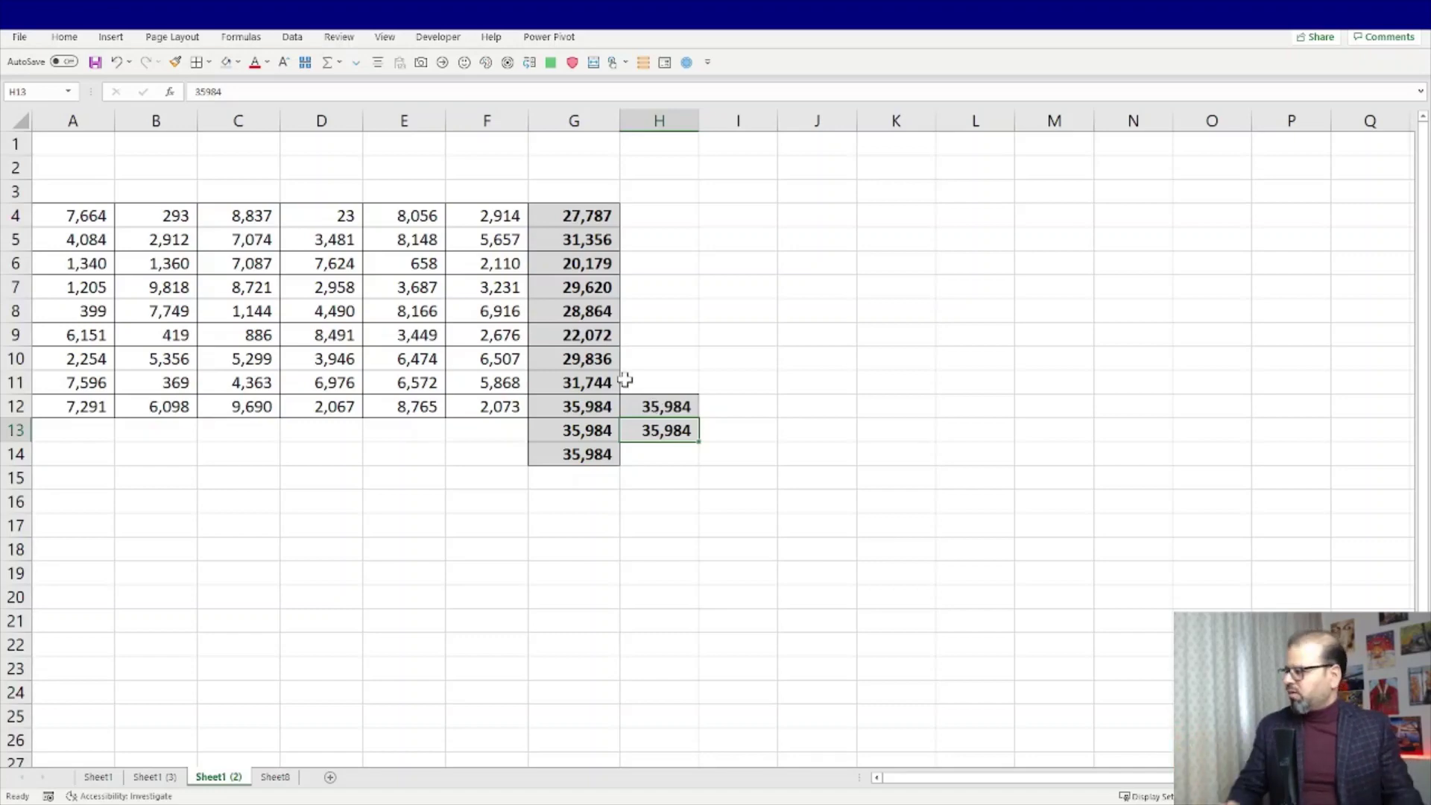
# Step: Fill all cells of the range A4:F12 with =34545 in one entry
pyautogui.moveTo(82, 215); pyautogui.dragTo(484, 415)
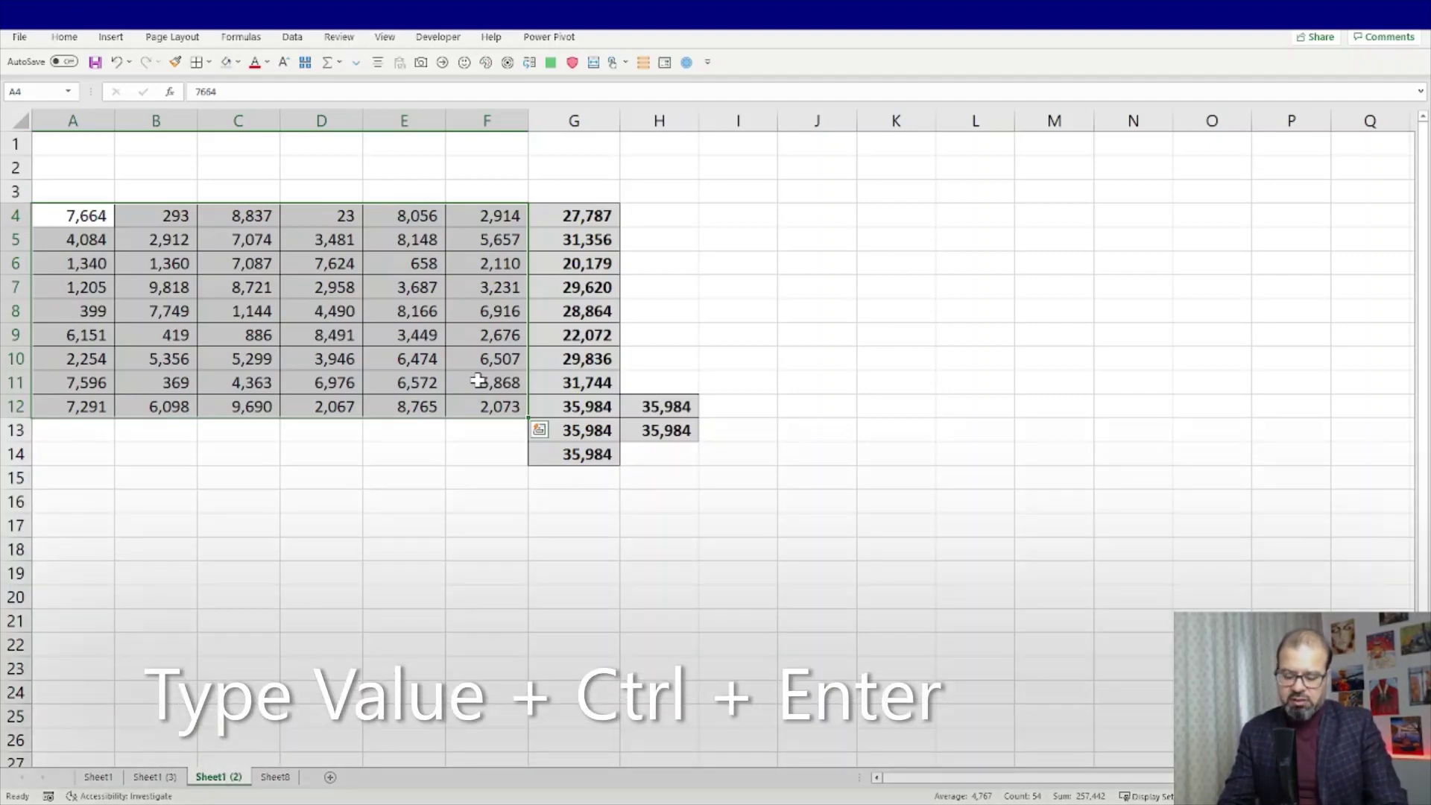
pyautogui.write('=34545')
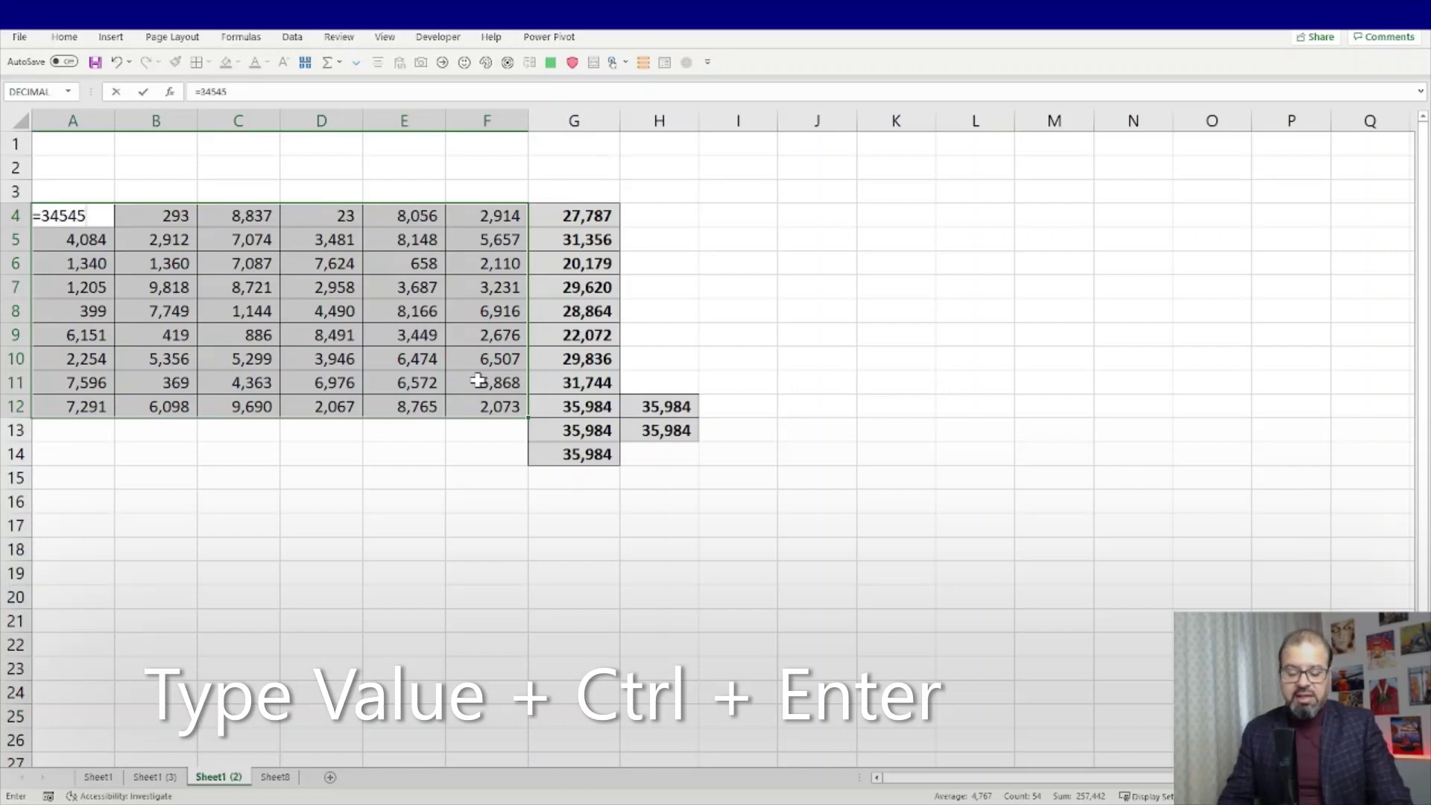
pyautogui.hotkey('ctrl', 'Return')
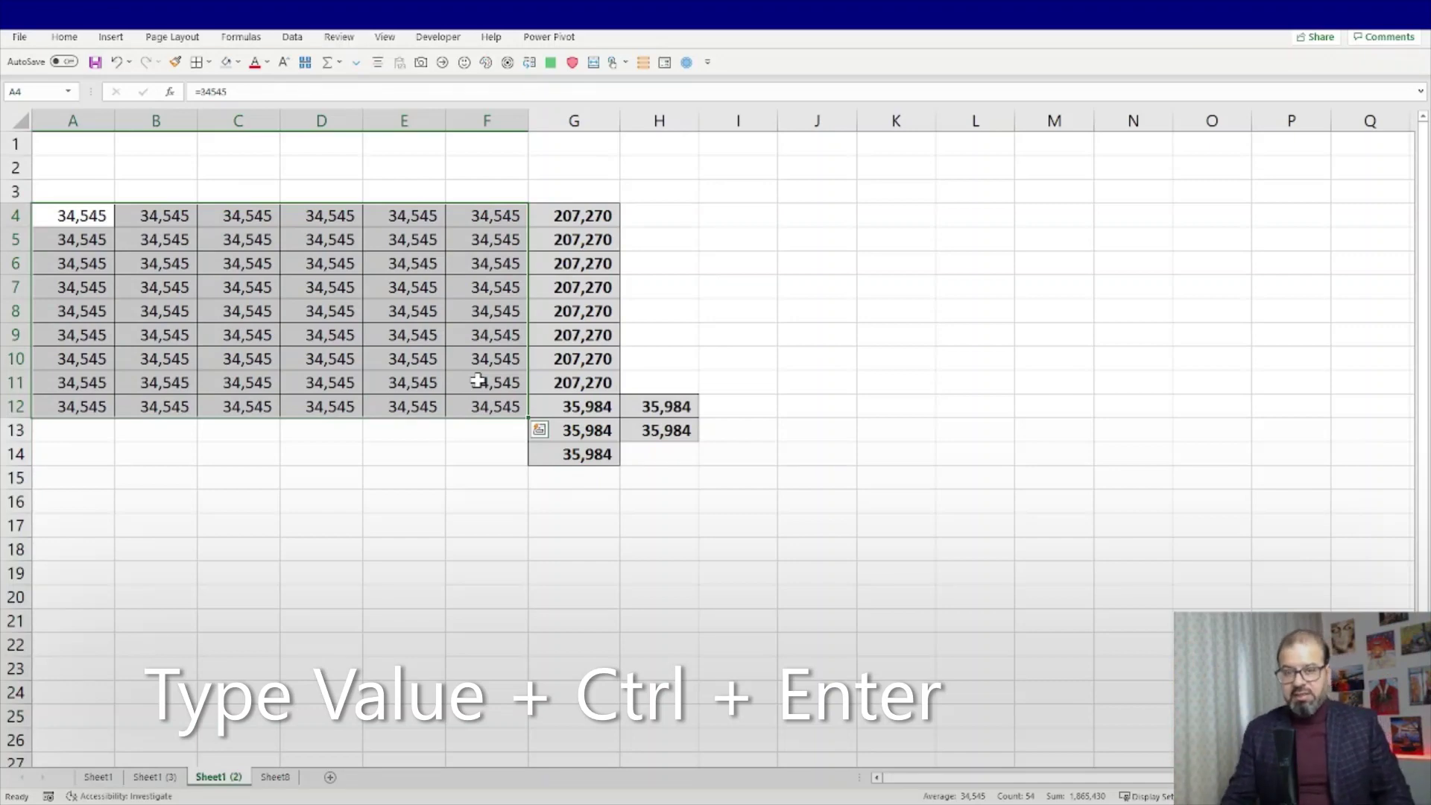
# Step: Replace every cell of the selected range A4:F12 with =45 in one entry
pyautogui.write('=')
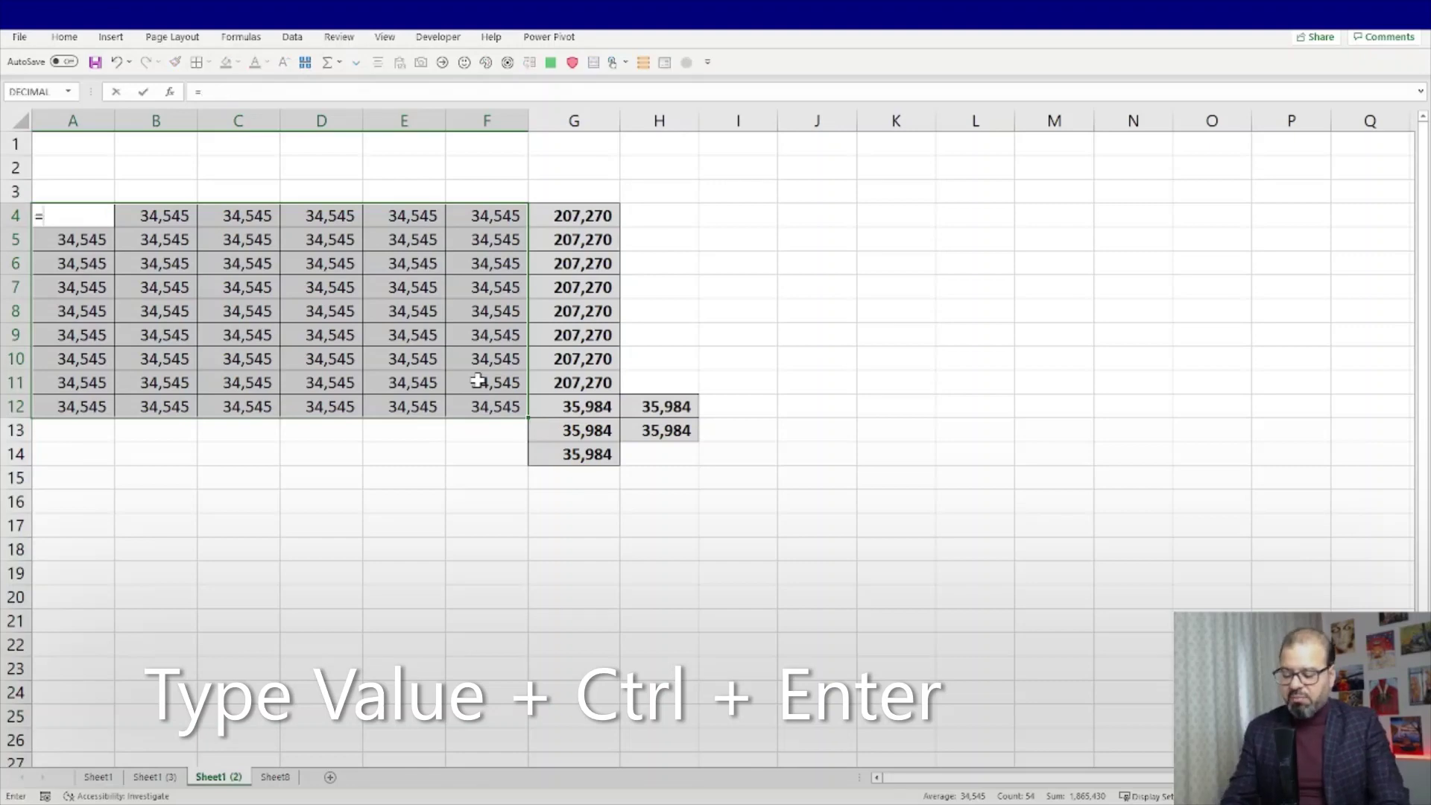
pyautogui.write('45')
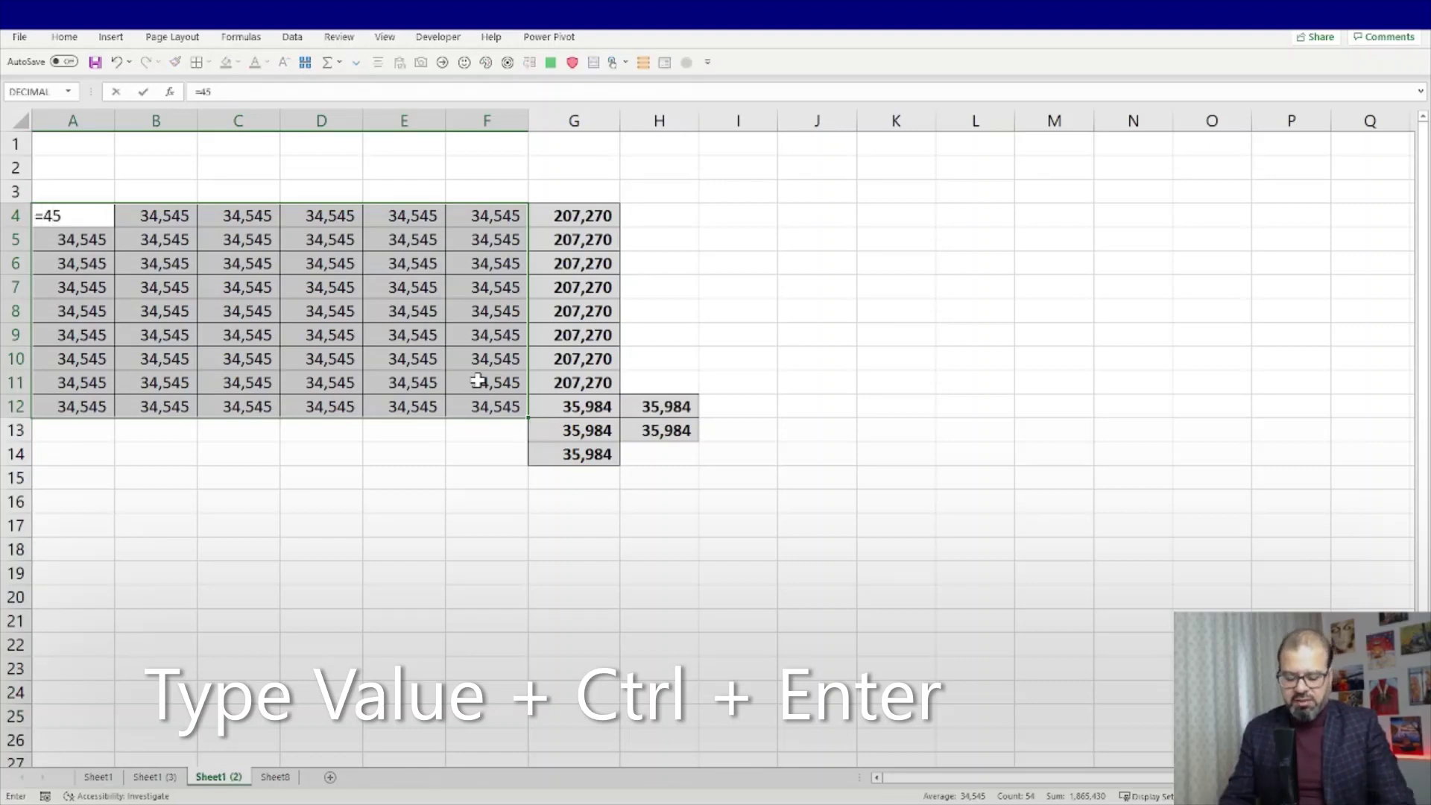
pyautogui.hotkey('ctrl', 'Return')
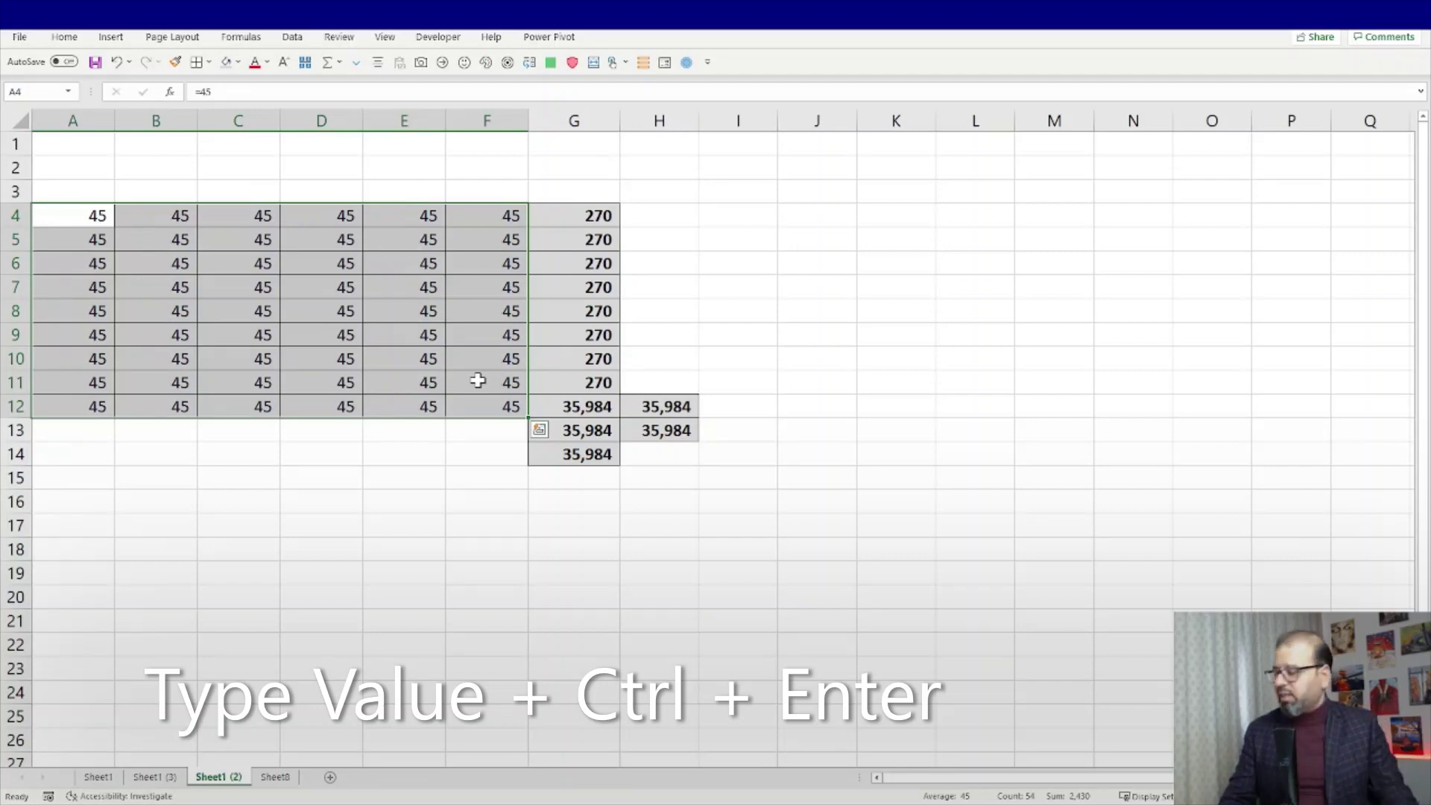
# Step: Fill the empty range J4:P15 with =234 in one entry
pyautogui.moveTo(789, 217); pyautogui.dragTo(1304, 479)
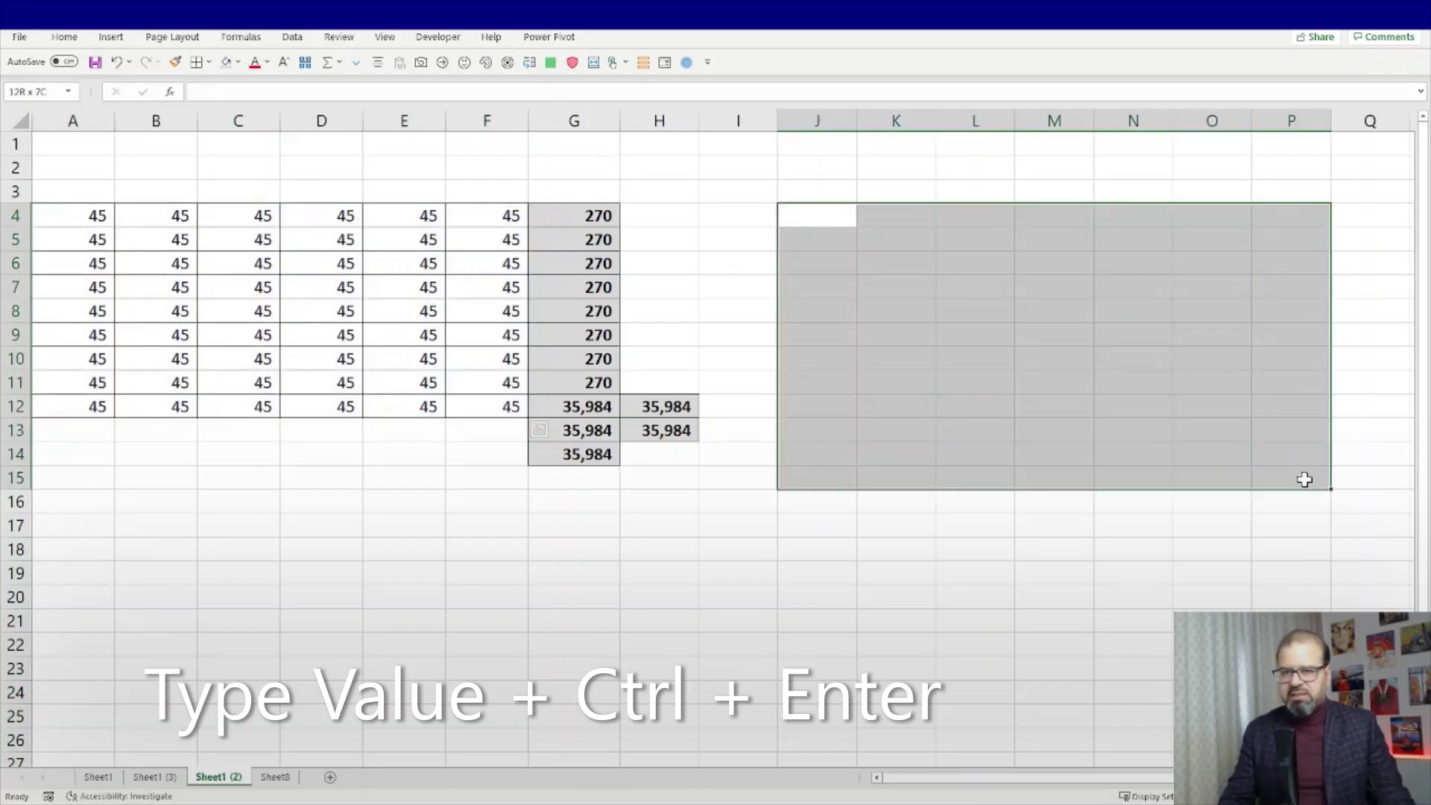
pyautogui.write('=')
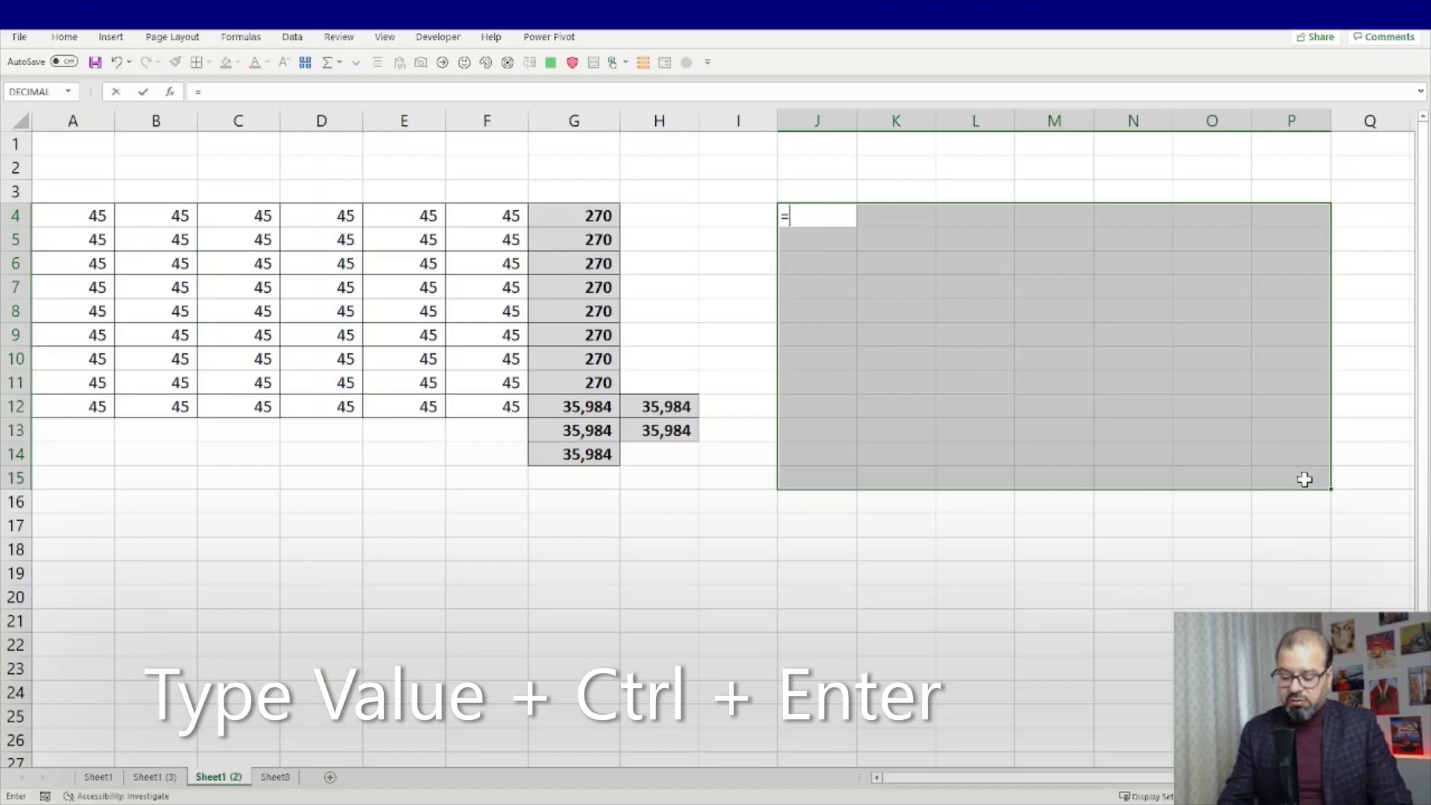
pyautogui.write('234')
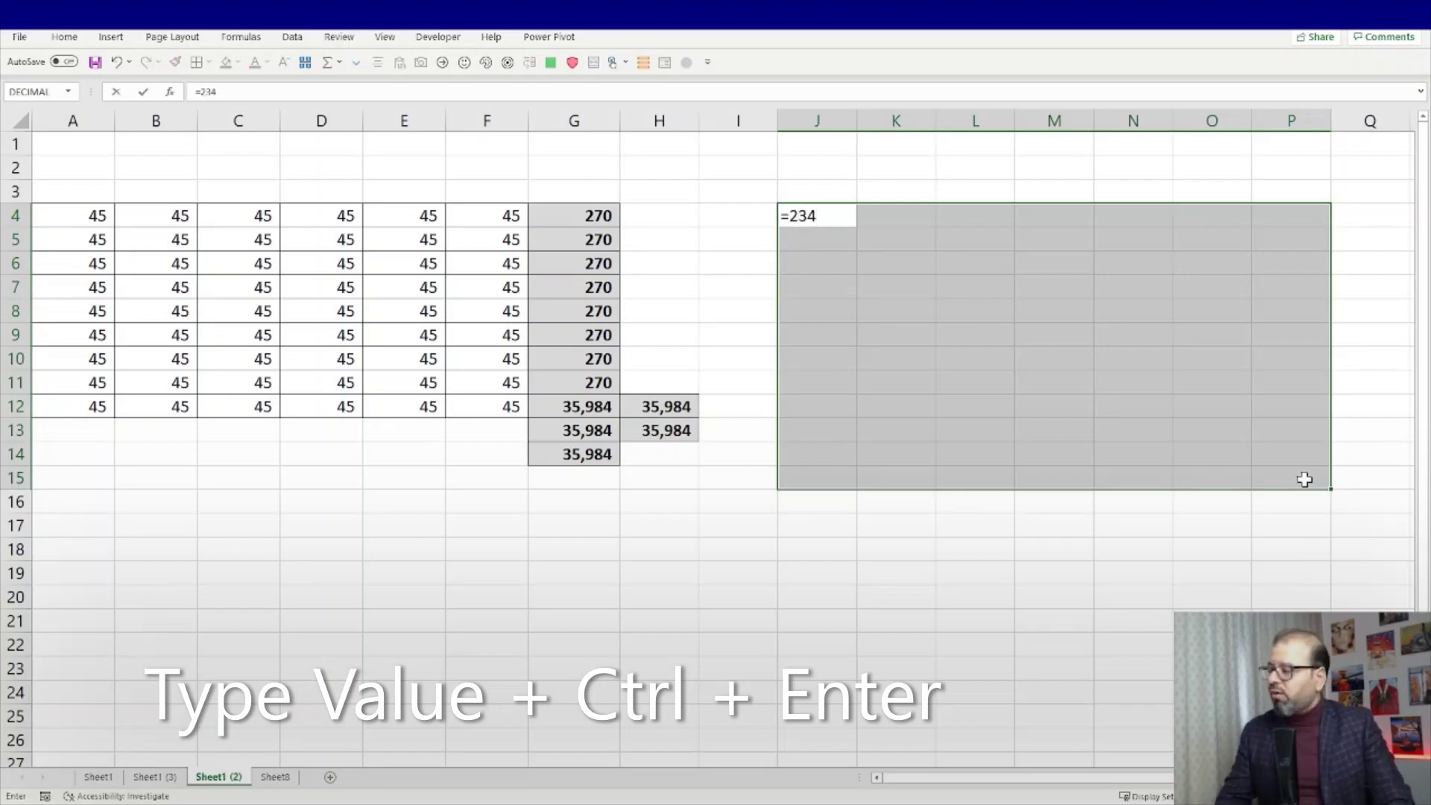
pyautogui.hotkey('ctrl', 'Return')
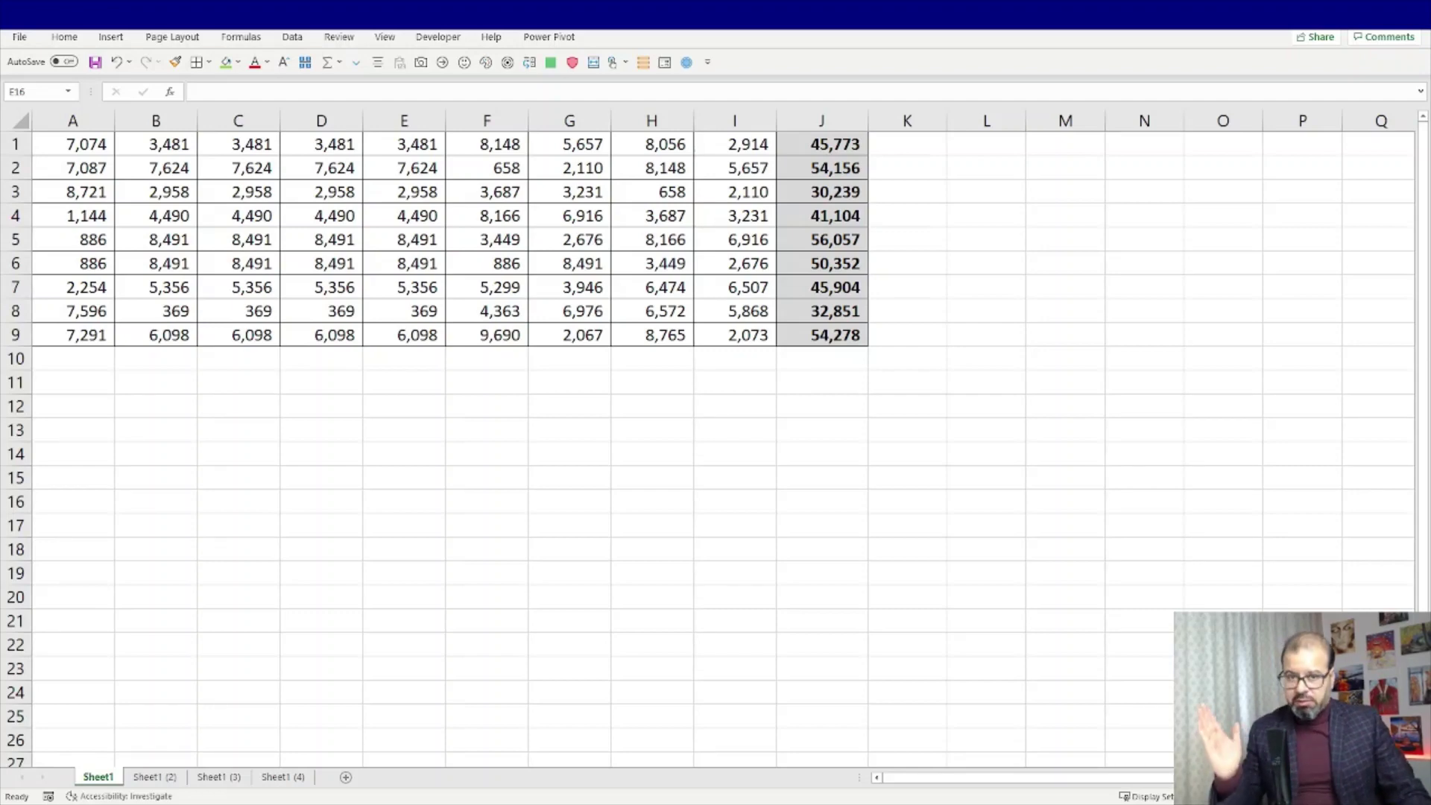
# Step: Select row 9 on Sheet1 and look at the same row on Sheet1 (2), Sheet1 (3) and Sheet1 (4)
pyautogui.click(402, 499)
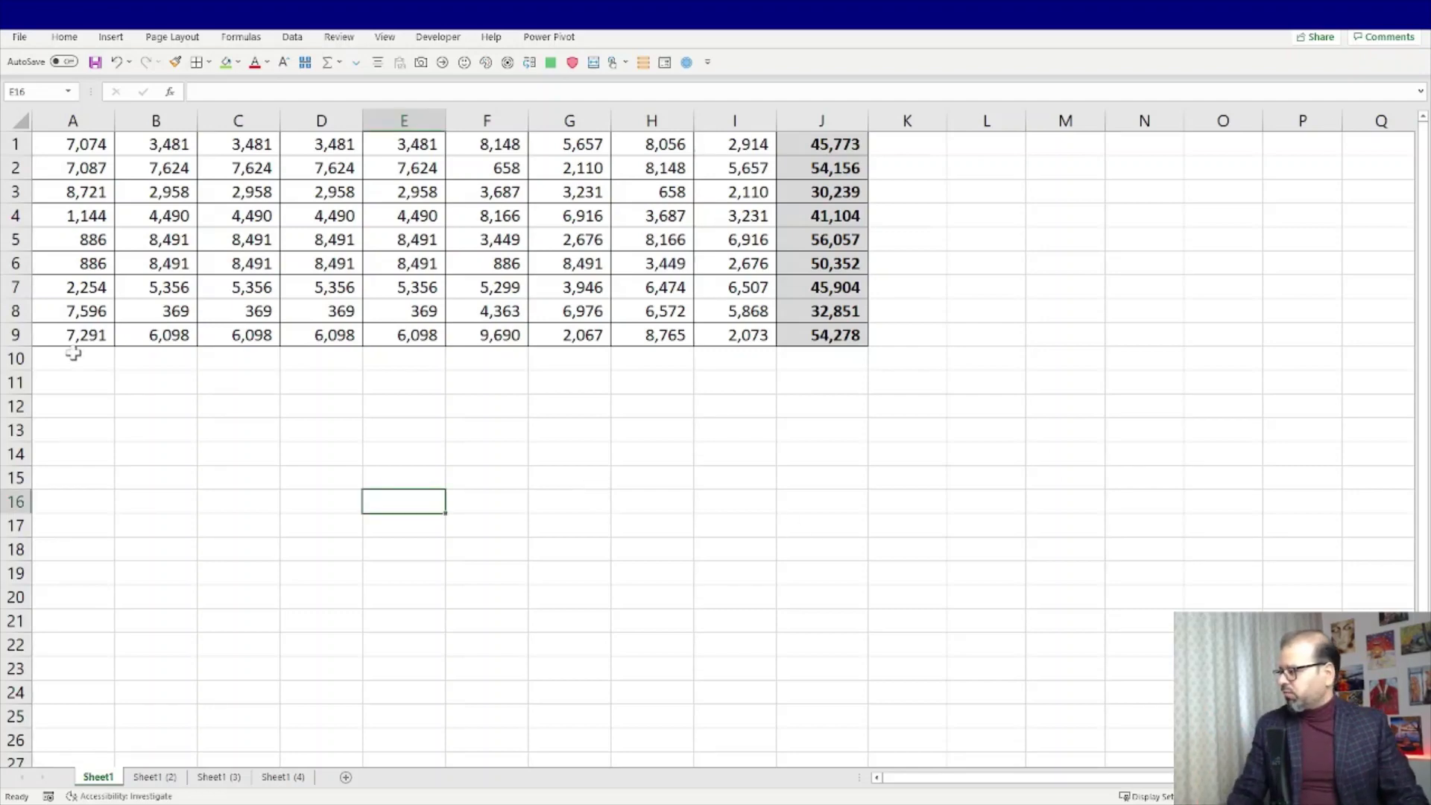
pyautogui.click(11, 335)
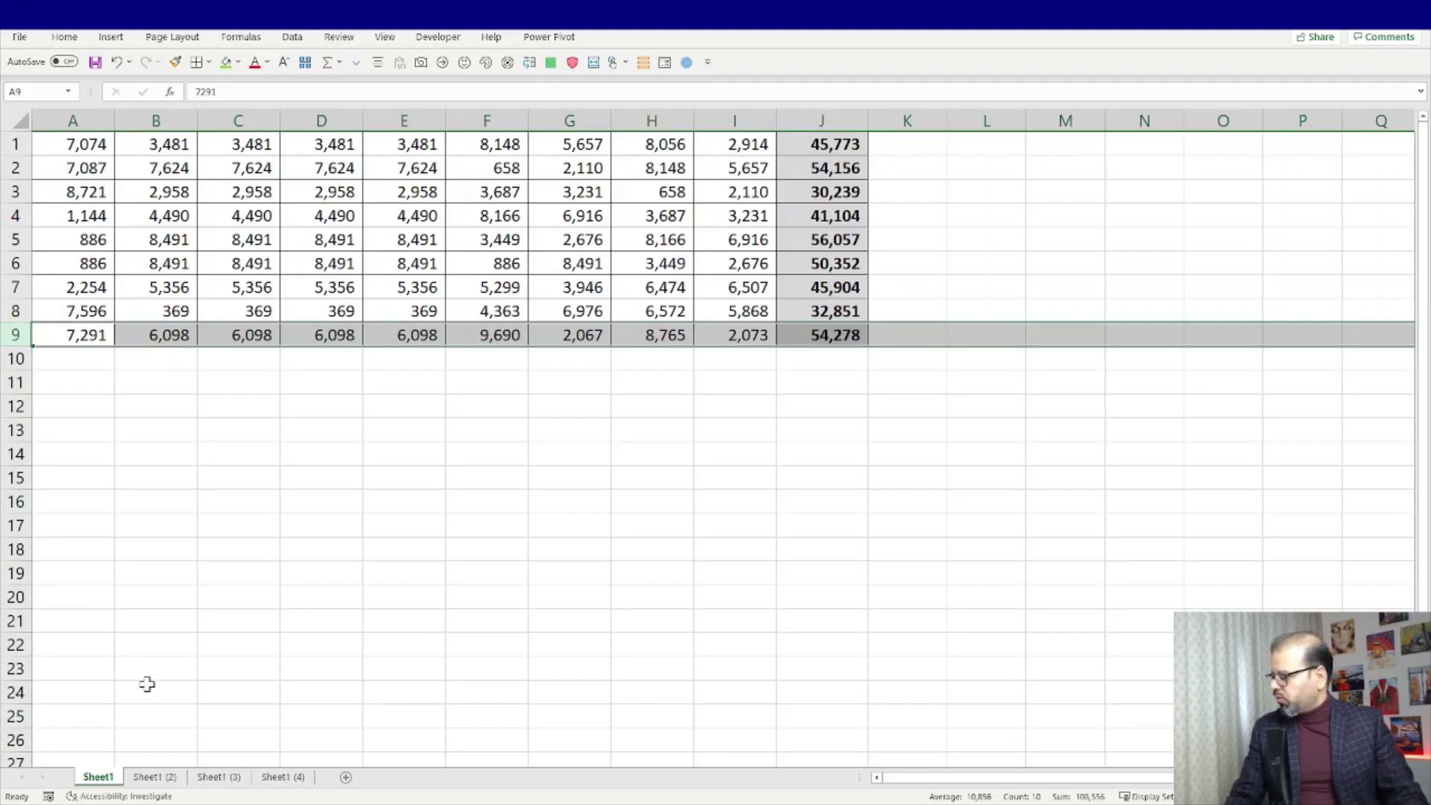
pyautogui.click(153, 778)
pyautogui.click(216, 777)
pyautogui.click(281, 777)
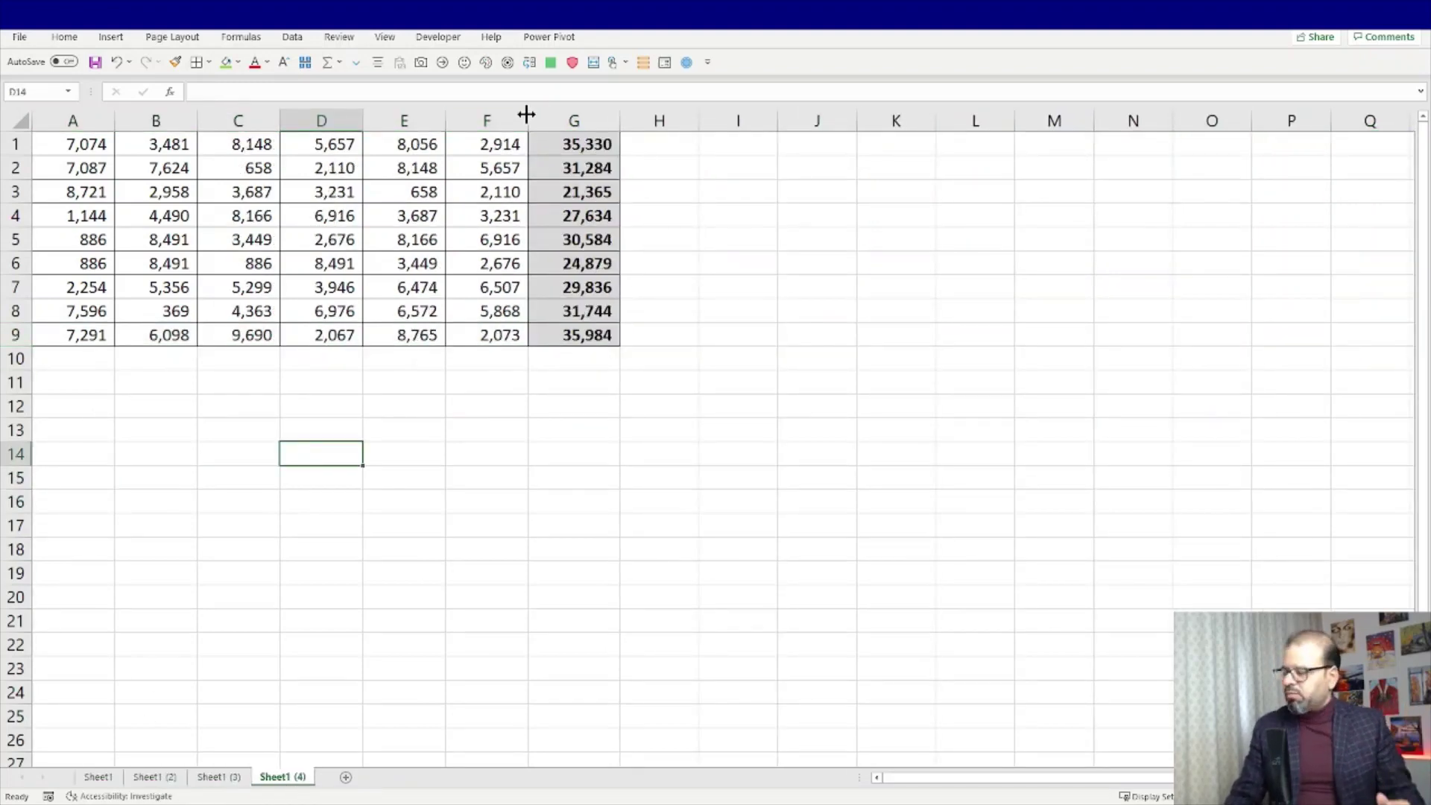
pyautogui.click(82, 335)
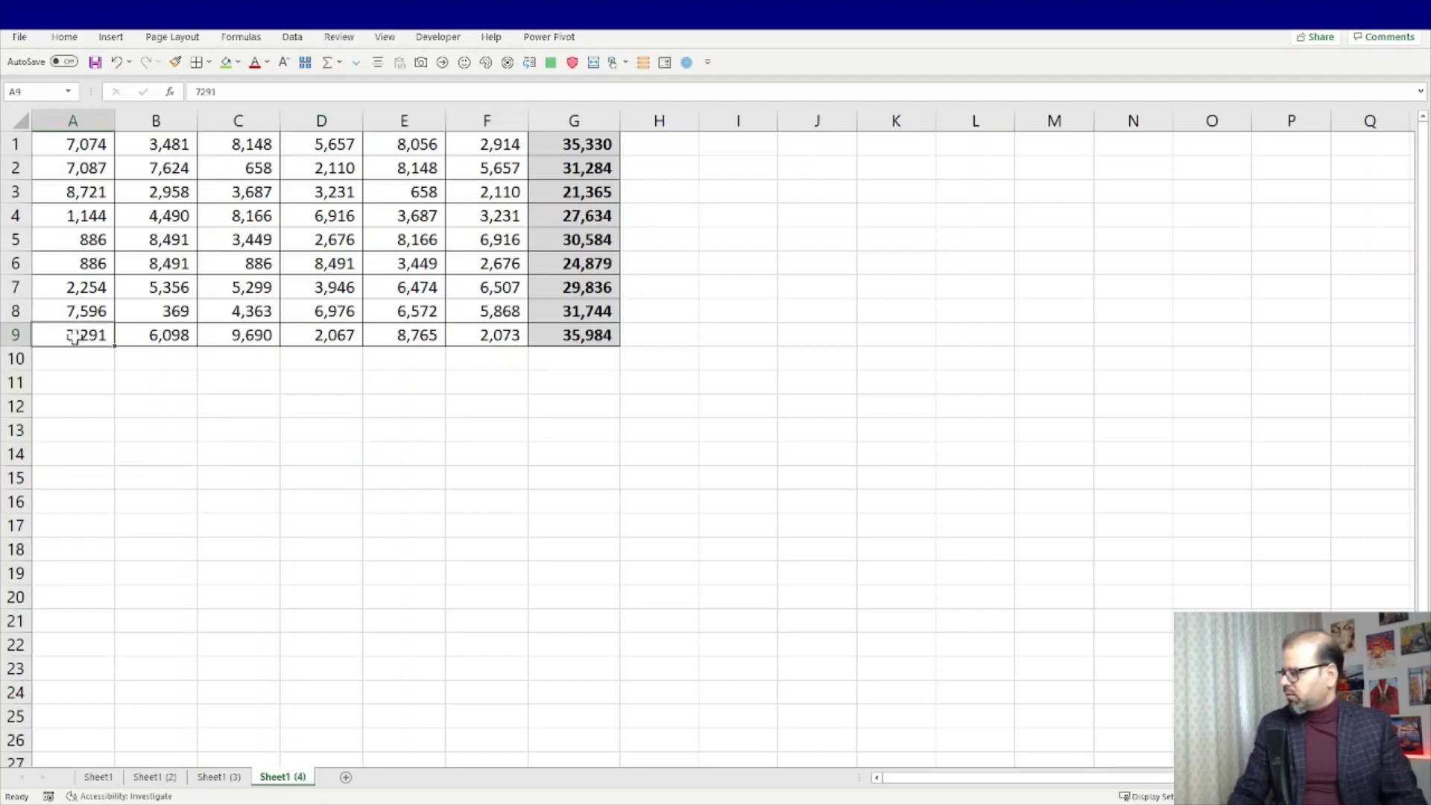
# Step: Group the worksheets from Sheet1 through Sheet1 (4) and delete row 9 from all of them at once
pyautogui.click(100, 777)
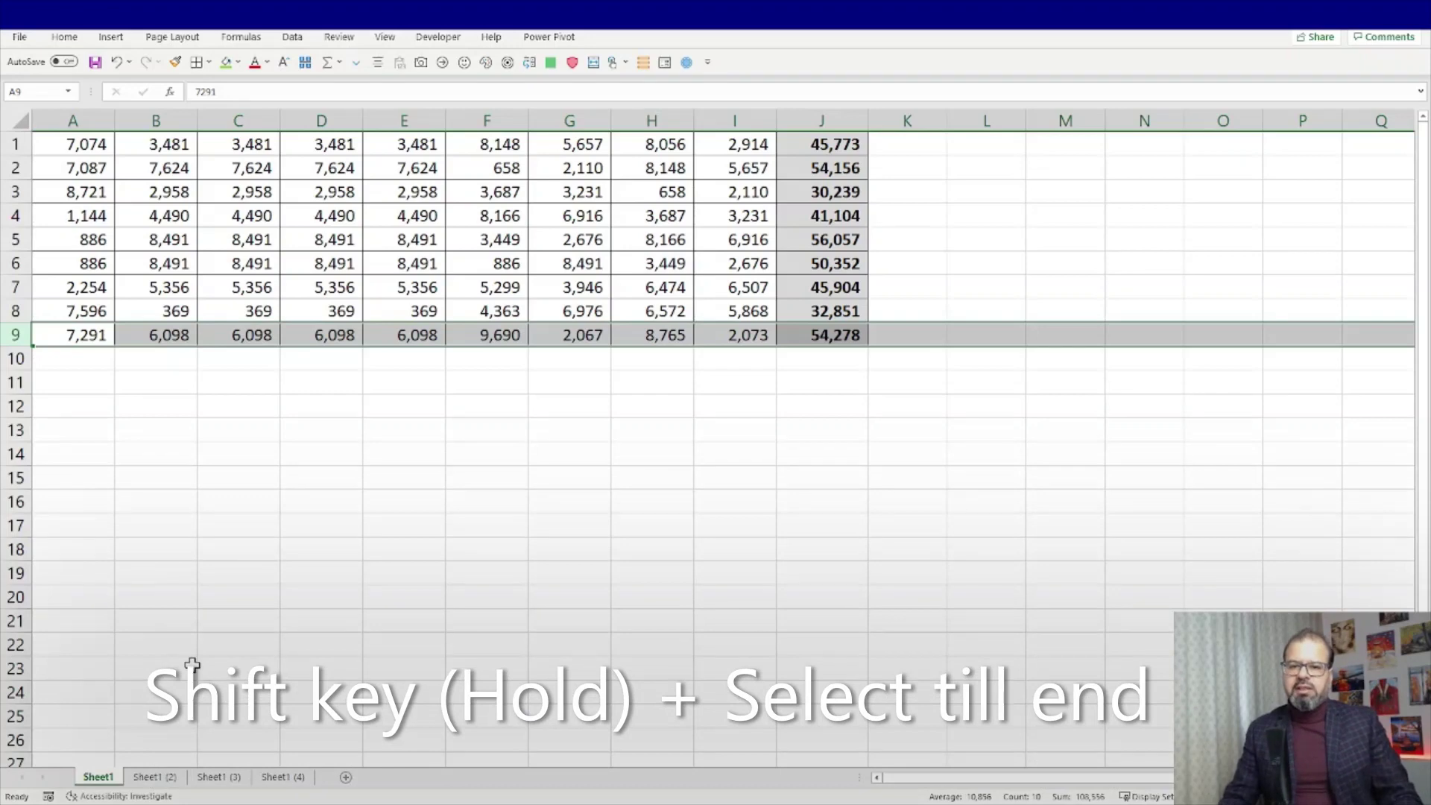
pyautogui.keyDown('shift'); pyautogui.click(295, 778); pyautogui.keyUp('shift')
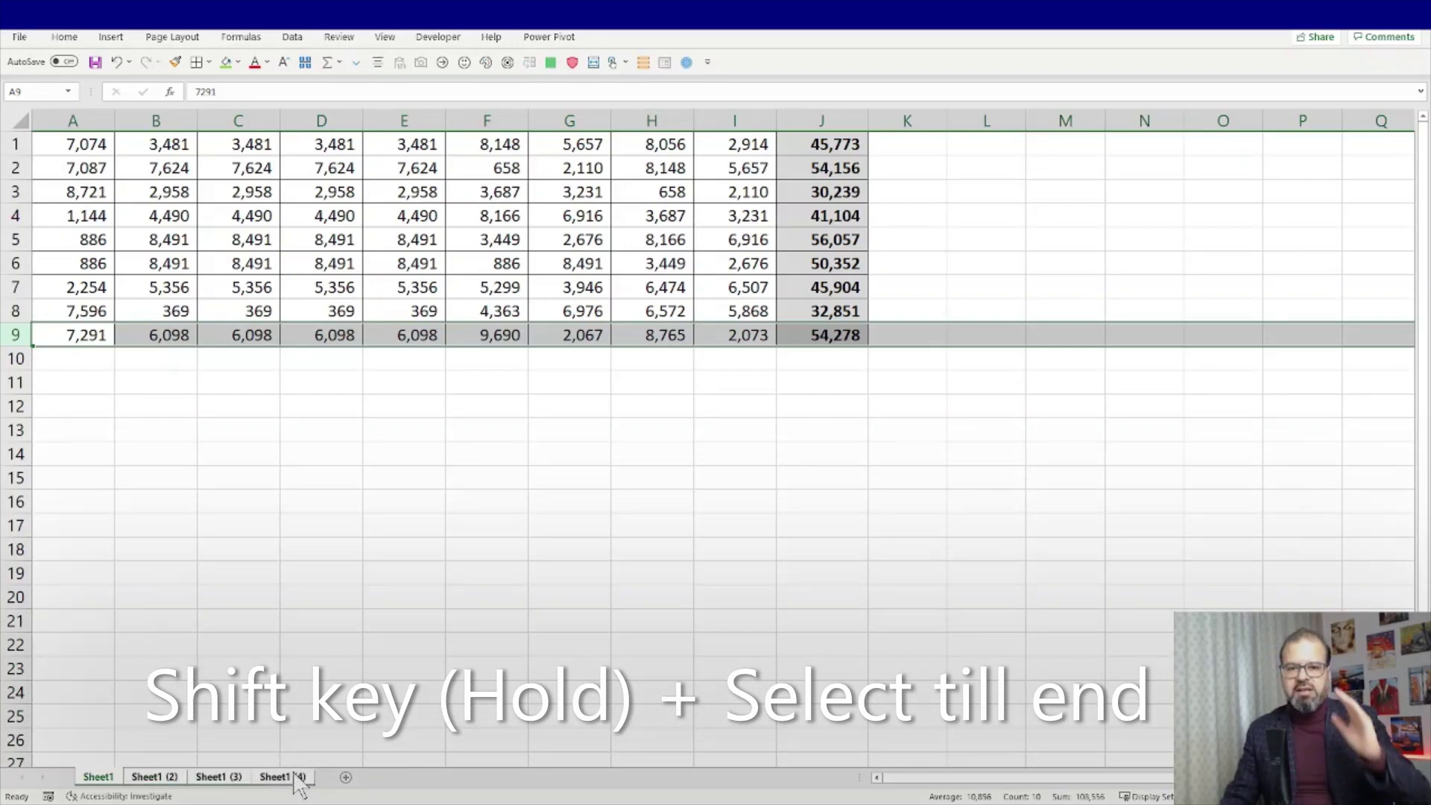
pyautogui.rightClick(4, 335)
pyautogui.click(90, 500)
pyautogui.click(283, 406)
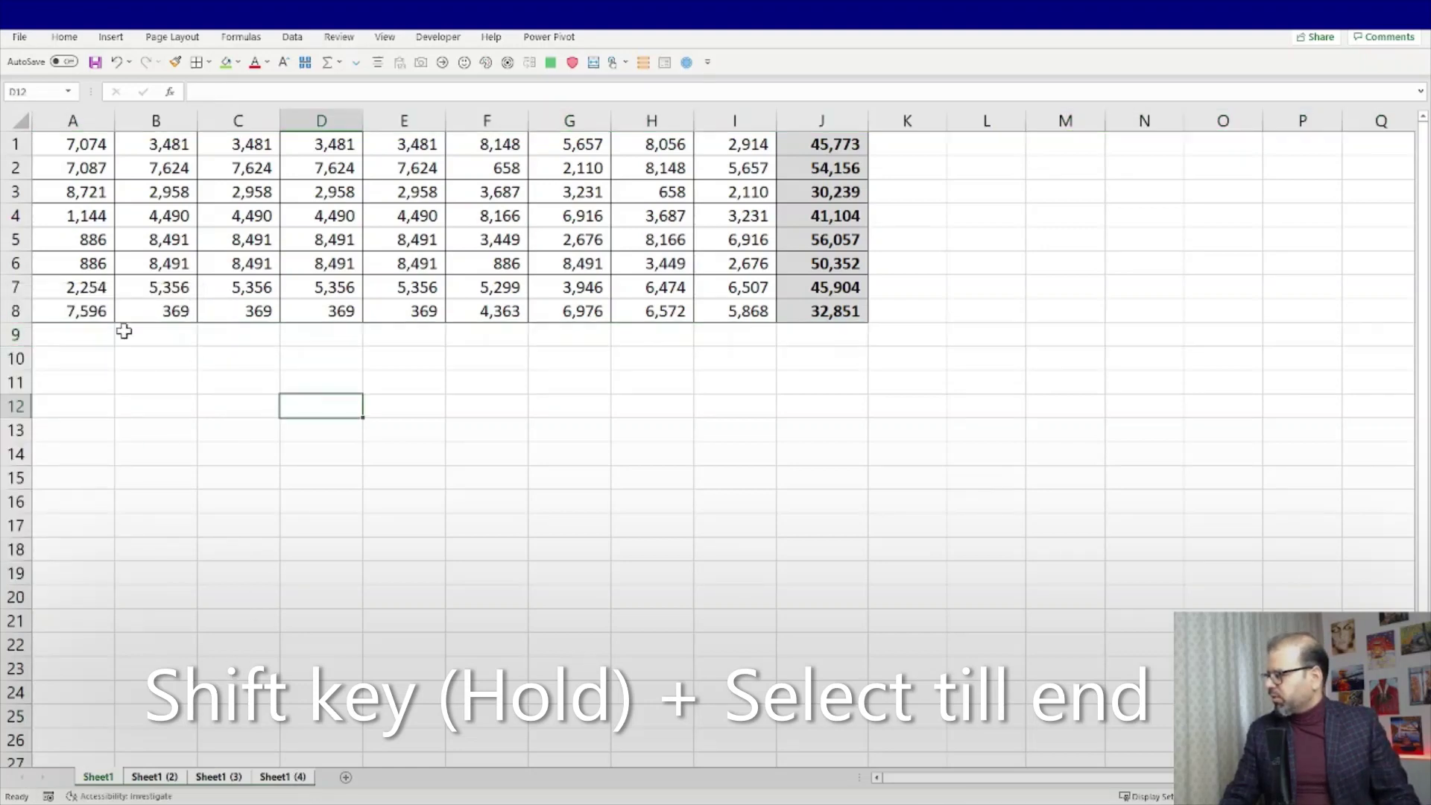
pyautogui.click(455, 451)
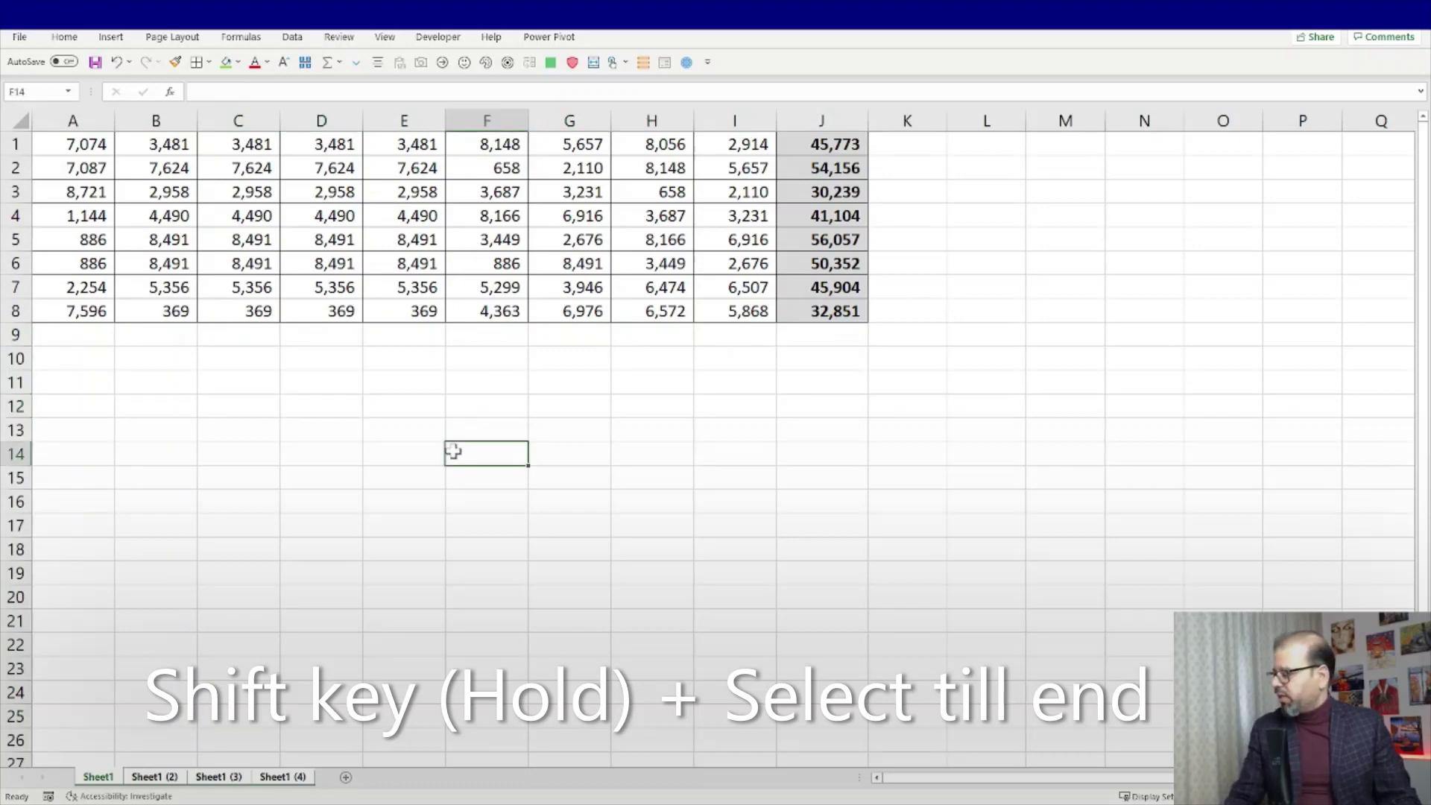
# Step: Ungroup the worksheets and check row 9 on Sheet1 (2), Sheet1 (3) and Sheet1 (4)
pyautogui.click(149, 776)
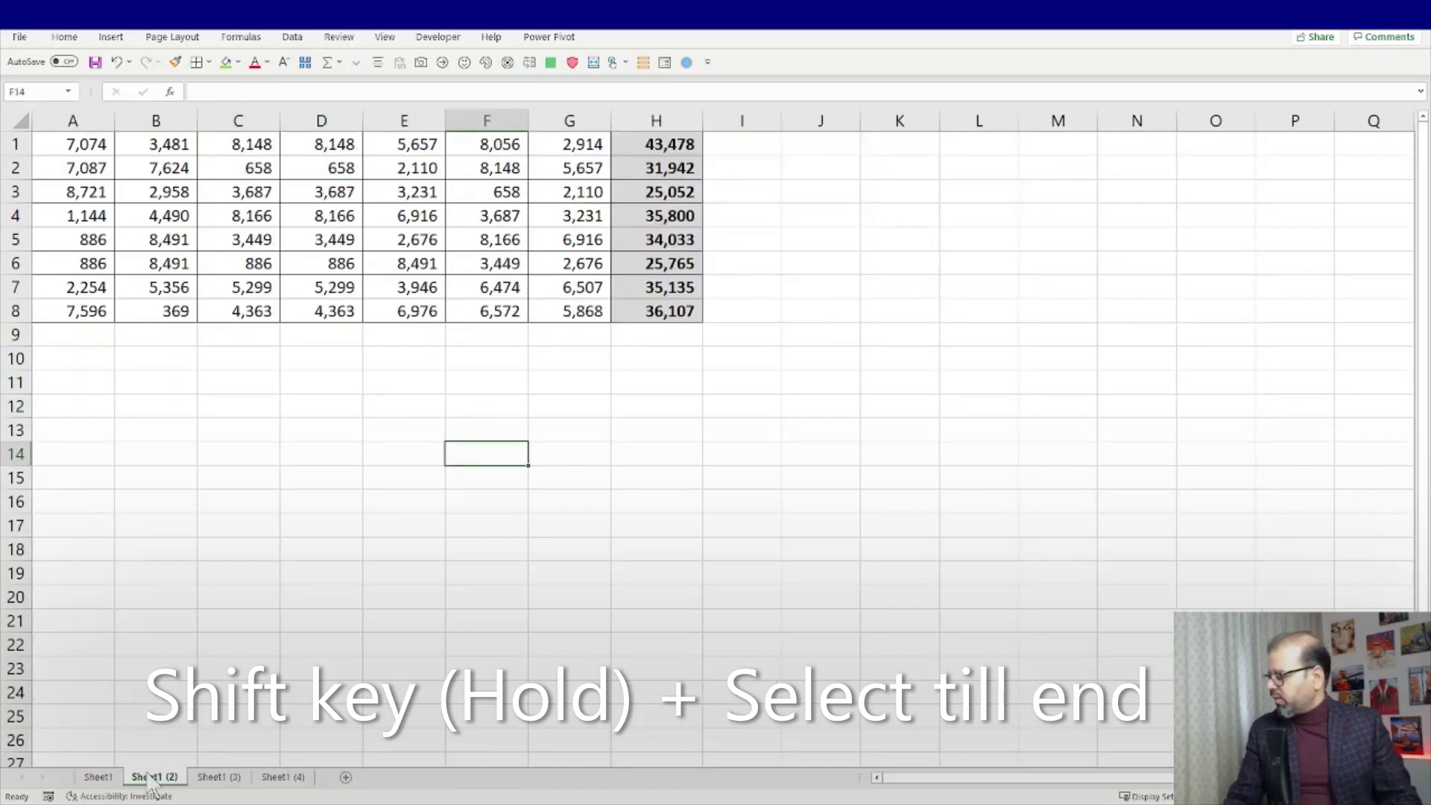
pyautogui.click(214, 776)
pyautogui.click(282, 777)
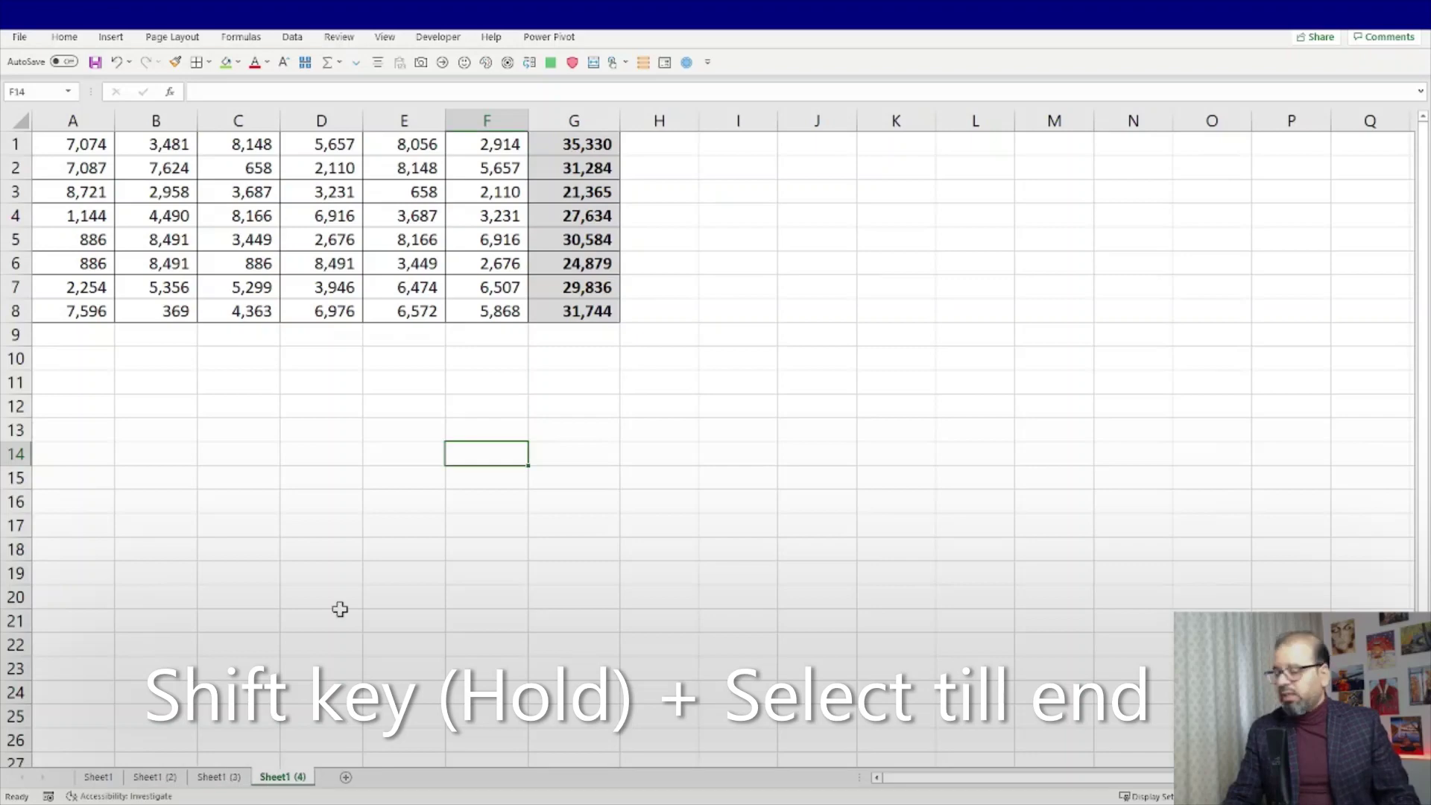